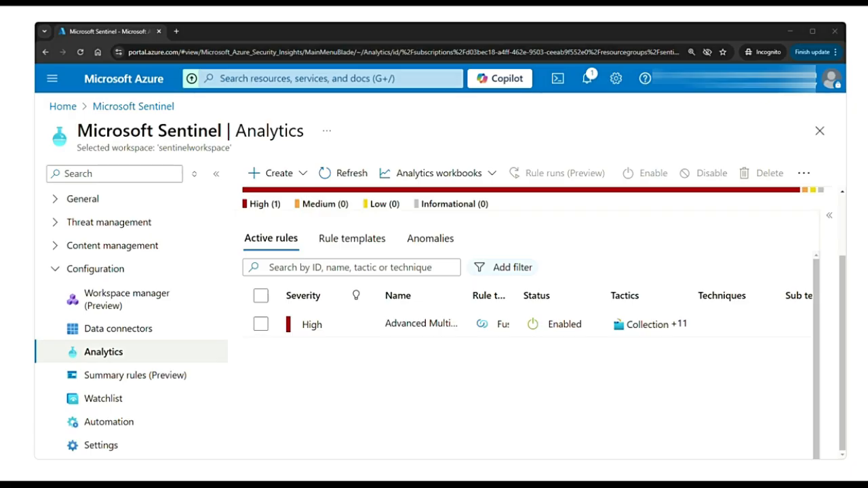
Step: Select the Advanced Multistage Attack Detection rule, sorting the active rules by severity and adjusting the Name and Rule type column widths
{"action": "left_click", "coordinate": [376, 323]}
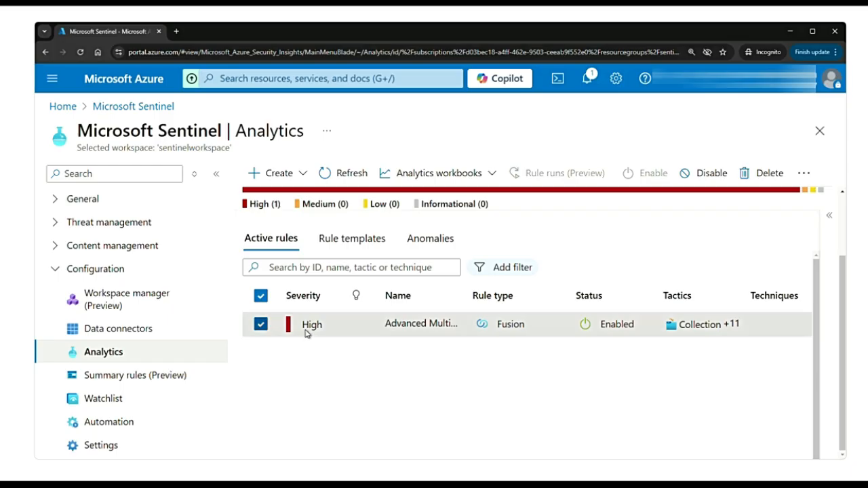
{"action": "left_click", "coordinate": [332, 300]}
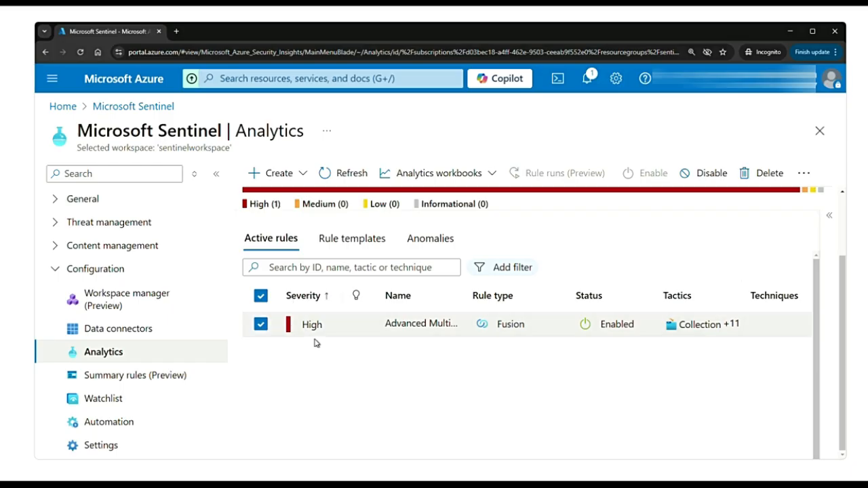
{"action": "left_click_drag", "start_coordinate": [467, 297], "coordinate": [501, 296]}
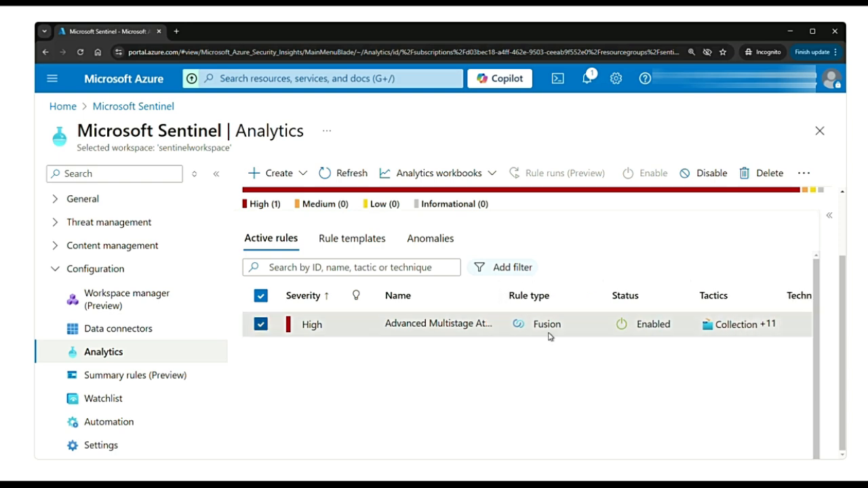
{"action": "left_click_drag", "start_coordinate": [603, 295], "coordinate": [575, 294]}
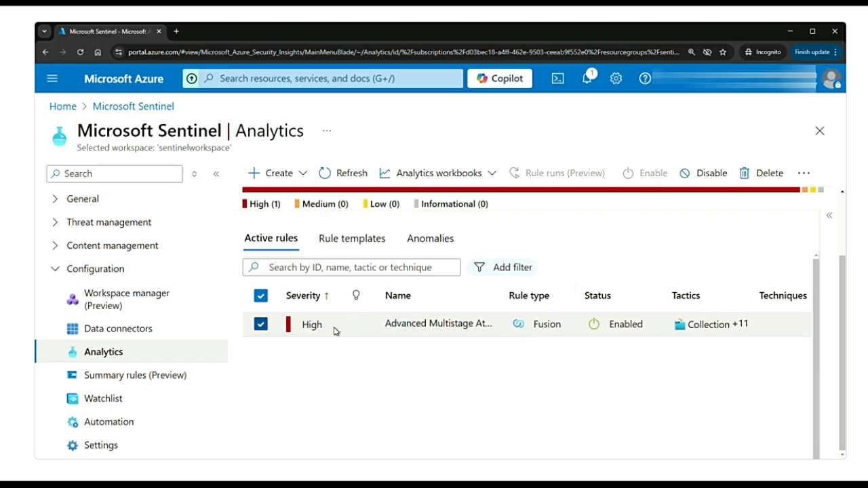
Step: Show the details of the Advanced Multistage Attack Detection rule and read its description of how Fusion works
{"action": "left_click", "coordinate": [829, 215]}
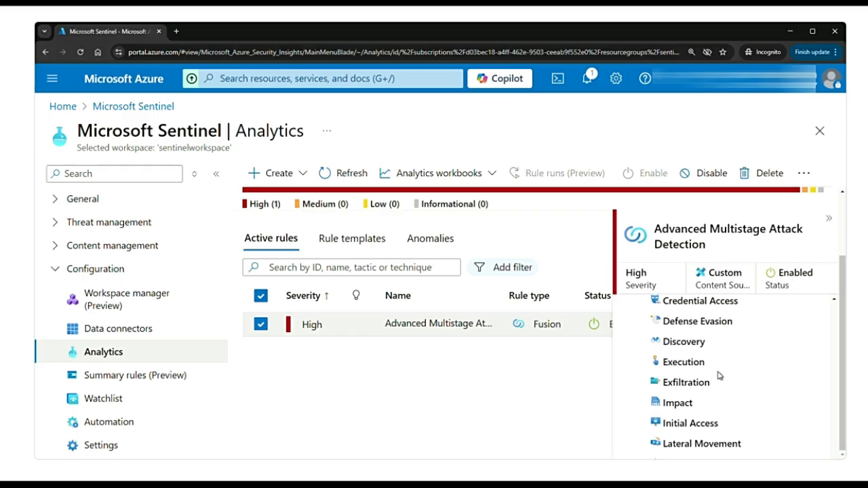
{"action": "scroll", "coordinate": [722, 374], "scroll_direction": "down", "scroll_amount": 5}
{"action": "scroll", "coordinate": [722, 374], "scroll_direction": "up", "scroll_amount": 5}
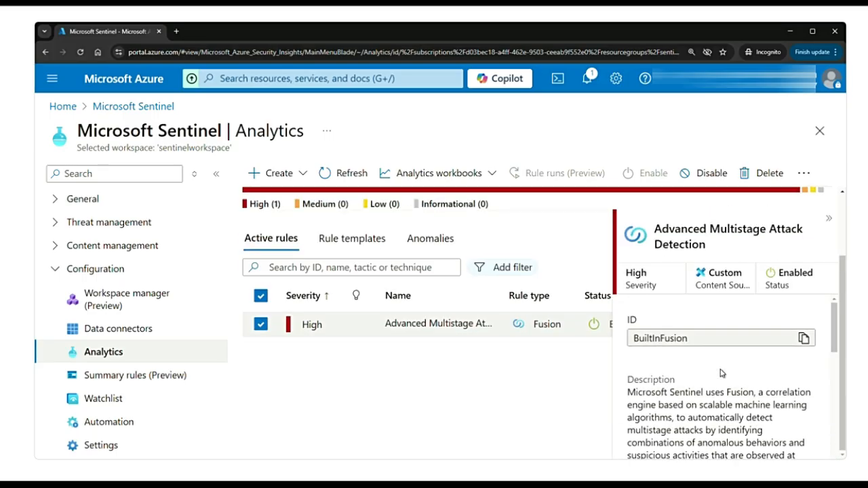
{"action": "scroll", "coordinate": [703, 374], "scroll_direction": "down", "scroll_amount": 1}
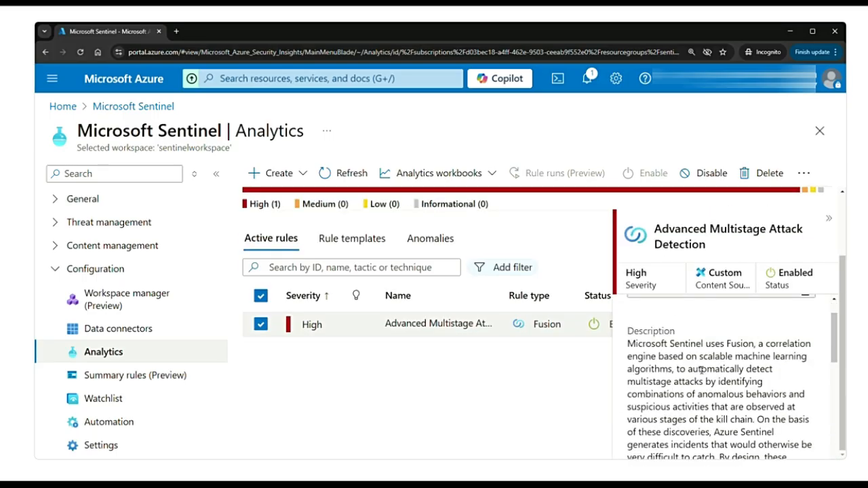
{"action": "left_click_drag", "start_coordinate": [631, 344], "coordinate": [799, 411]}
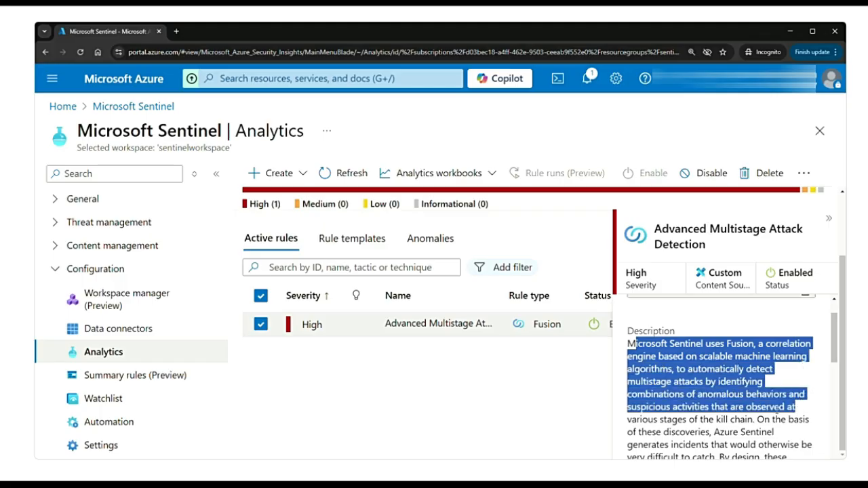
{"action": "scroll", "coordinate": [727, 416], "scroll_direction": "down", "scroll_amount": 1}
{"action": "scroll", "coordinate": [727, 416], "scroll_direction": "down", "scroll_amount": 3}
Step: Examine the detections the Fusion rule covers and the data connectors its description recommends
{"action": "left_click_drag", "start_coordinate": [628, 337], "coordinate": [803, 346]}
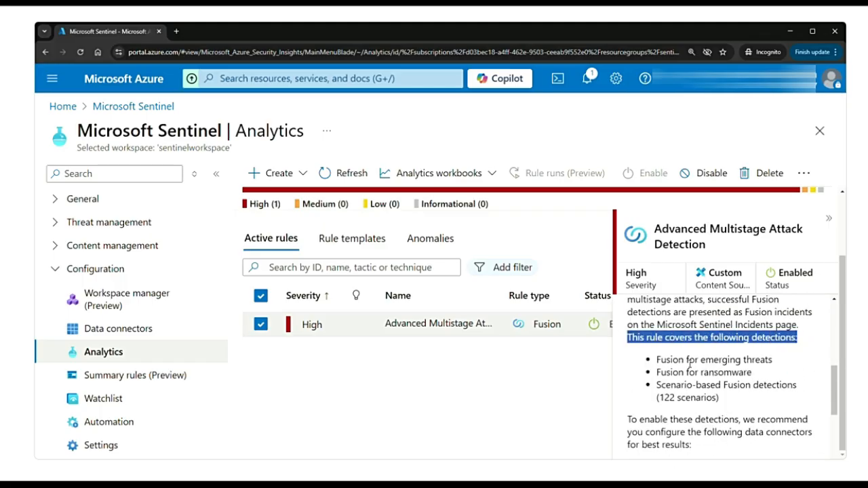
{"action": "left_click_drag", "start_coordinate": [705, 360], "coordinate": [777, 360]}
{"action": "left_click_drag", "start_coordinate": [718, 373], "coordinate": [754, 372]}
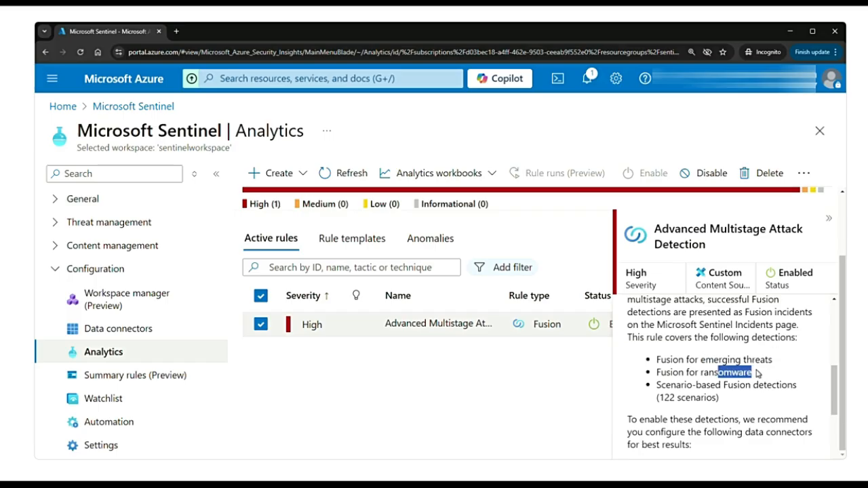
{"action": "left_click_drag", "start_coordinate": [675, 384], "coordinate": [799, 385]}
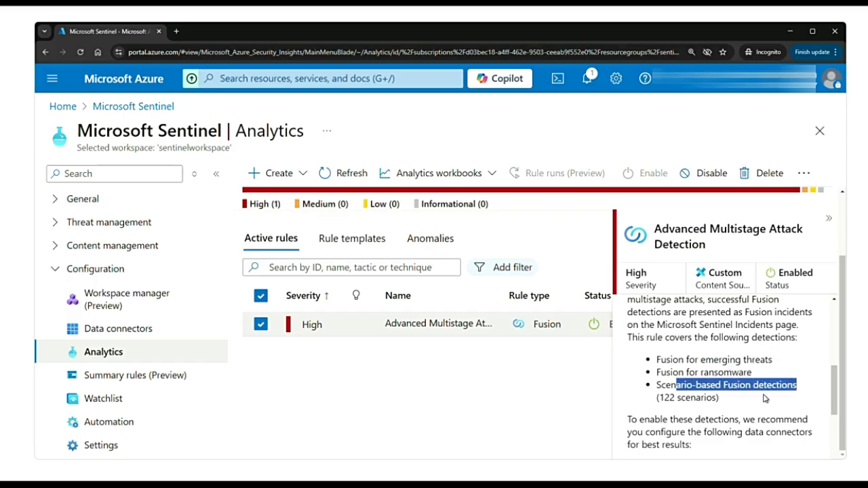
{"action": "scroll", "coordinate": [761, 400], "scroll_direction": "down", "scroll_amount": 3}
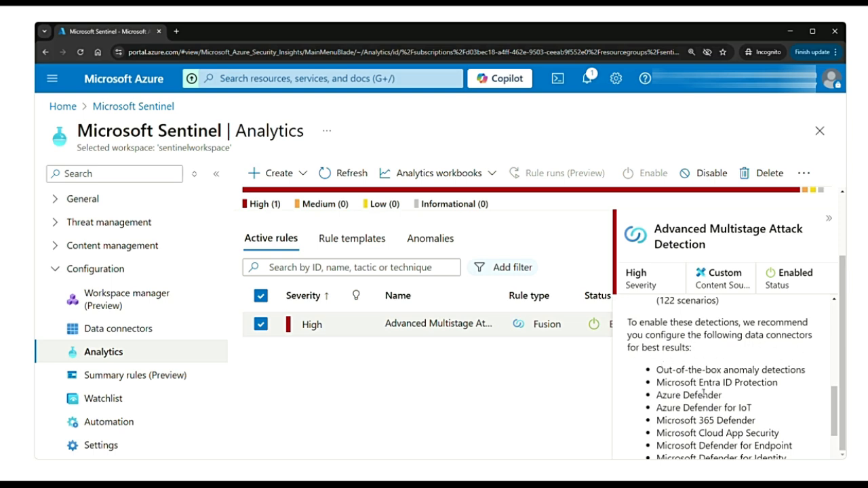
{"action": "scroll", "coordinate": [705, 397], "scroll_direction": "down", "scroll_amount": 1}
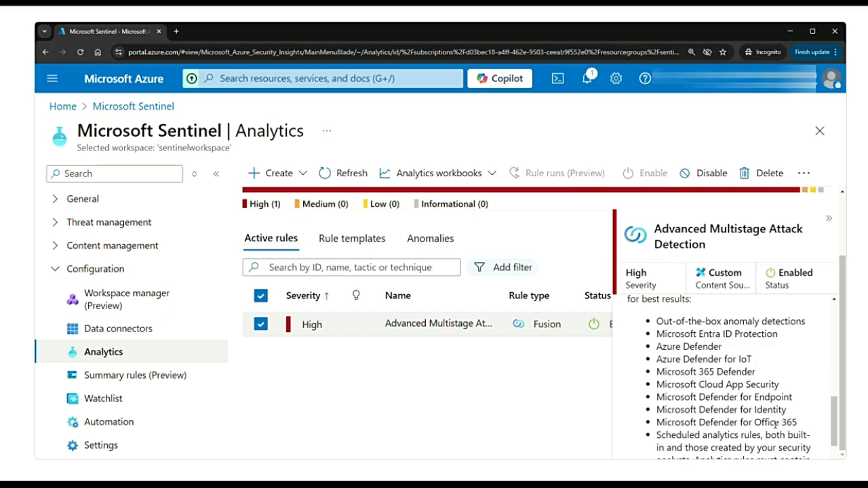
{"action": "scroll", "coordinate": [764, 430], "scroll_direction": "down", "scroll_amount": 3}
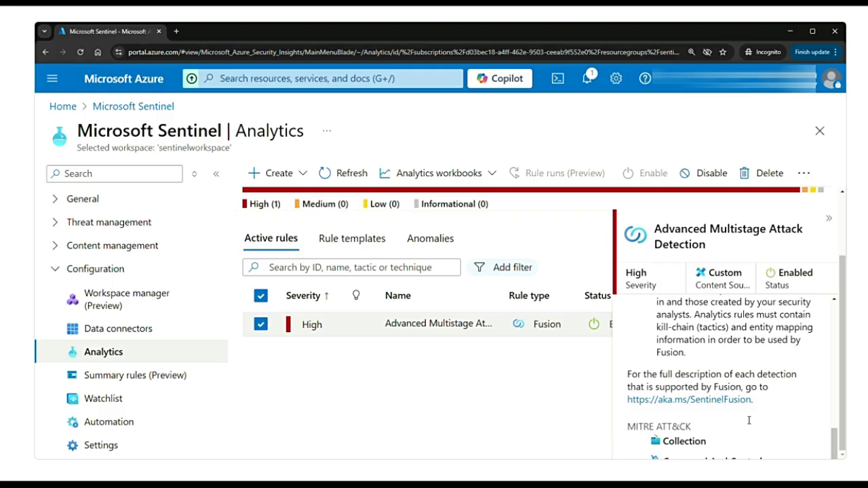
Step: Open the rule templates and review the description and data sources of the "TI map Email entity to OfficeActivity" template
{"action": "left_click", "coordinate": [361, 248]}
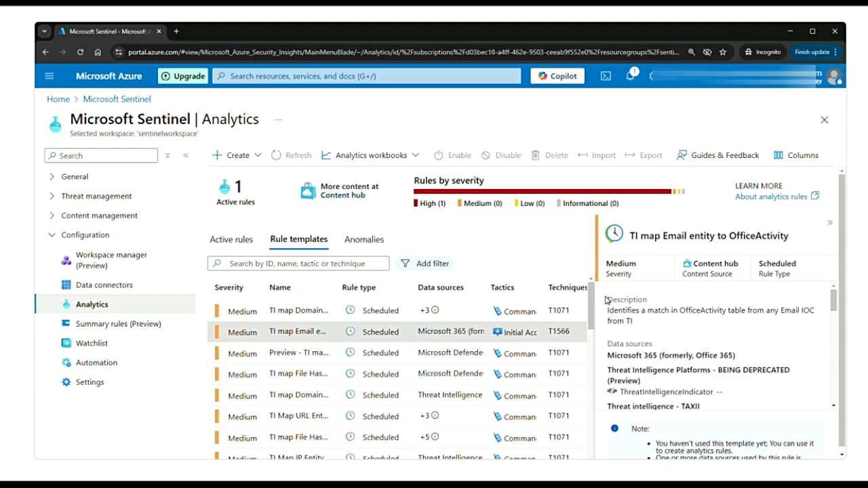
{"action": "left_click_drag", "start_coordinate": [609, 303], "coordinate": [681, 327]}
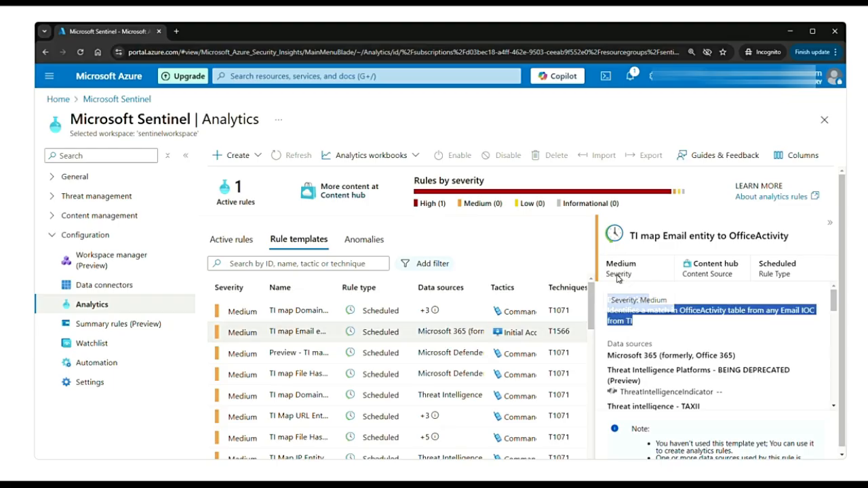
{"action": "left_click_drag", "start_coordinate": [608, 344], "coordinate": [663, 354]}
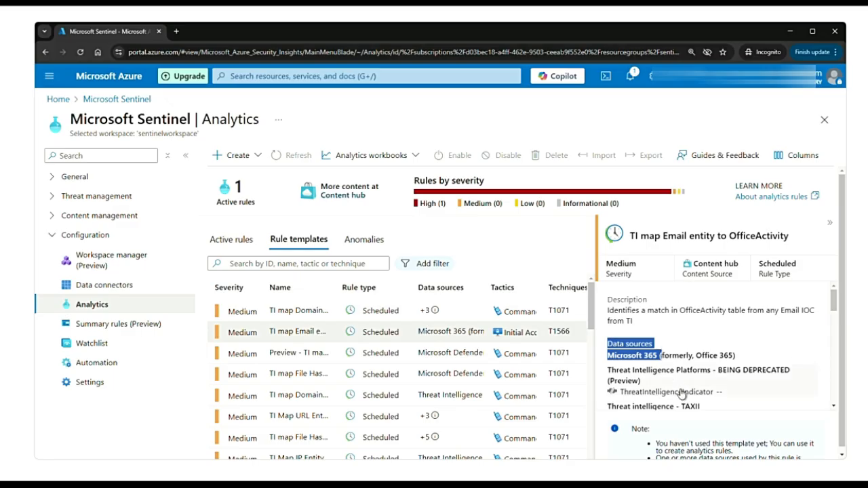
{"action": "scroll", "coordinate": [683, 394], "scroll_direction": "down", "scroll_amount": 1}
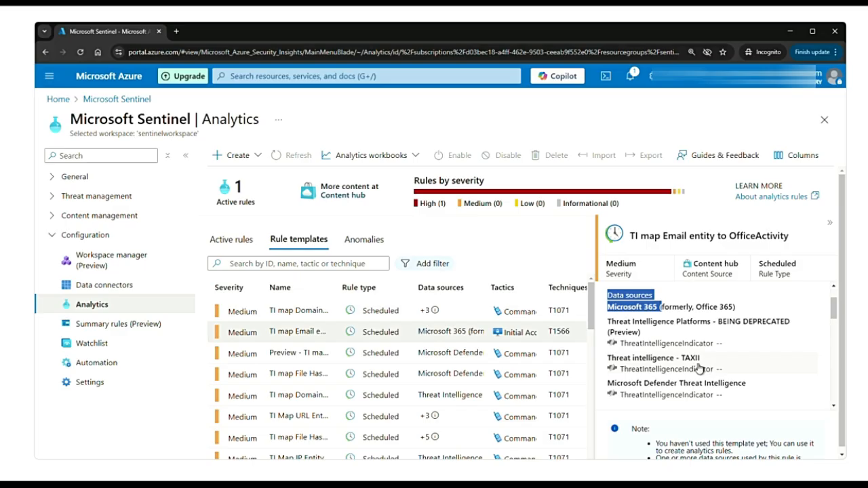
{"action": "scroll", "coordinate": [669, 397], "scroll_direction": "down", "scroll_amount": 1}
{"action": "scroll", "coordinate": [669, 397], "scroll_direction": "up", "scroll_amount": 2}
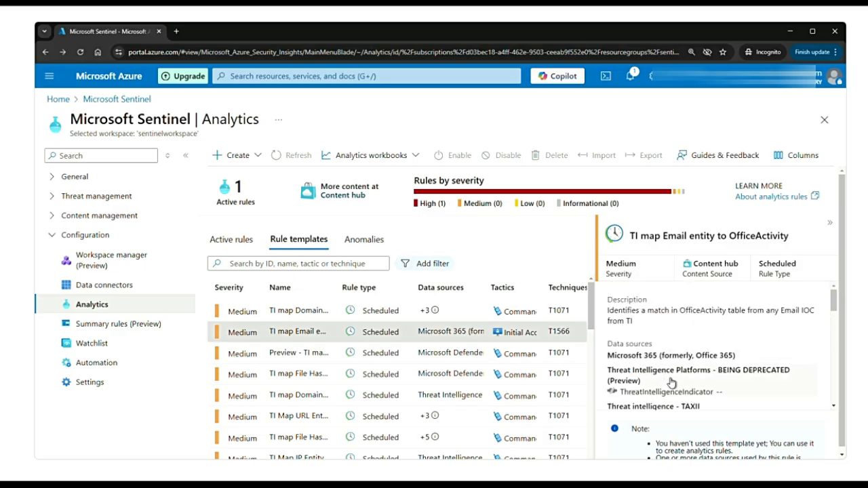
{"action": "scroll", "coordinate": [668, 379], "scroll_direction": "down", "scroll_amount": 1}
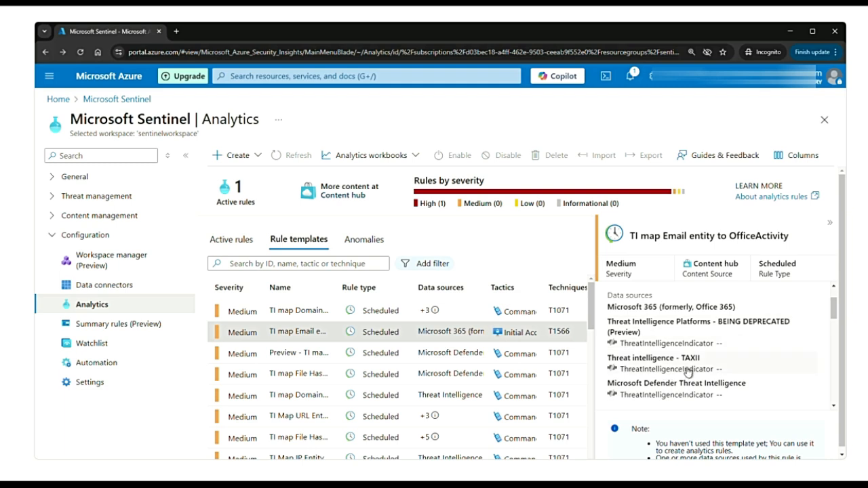
{"action": "scroll", "coordinate": [706, 385], "scroll_direction": "down", "scroll_amount": 1}
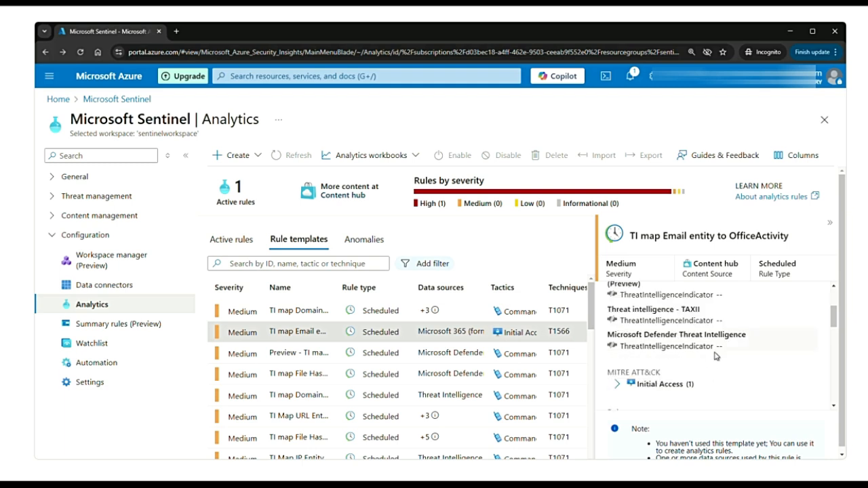
Step: Expand the Initial Access tactic in the template's MITRE ATT&CK details and read through the rule query
{"action": "scroll", "coordinate": [620, 394], "scroll_direction": "down", "scroll_amount": 1}
{"action": "left_click", "coordinate": [617, 337]}
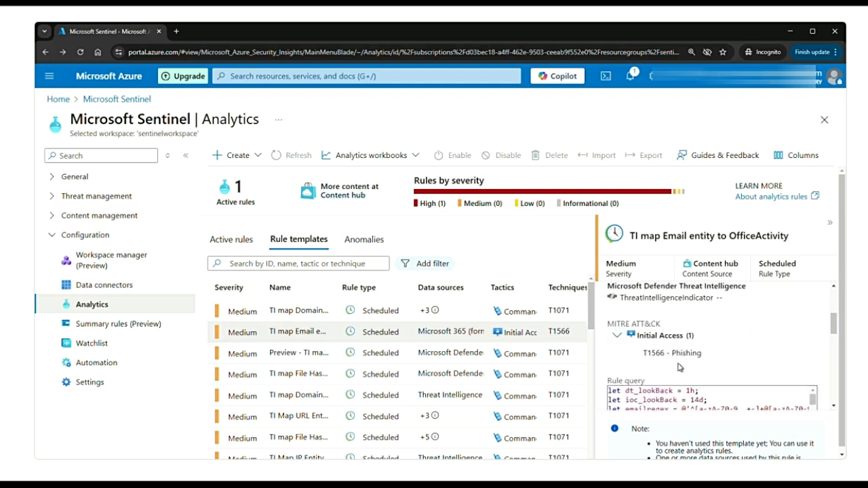
{"action": "scroll", "coordinate": [688, 363], "scroll_direction": "down", "scroll_amount": 1}
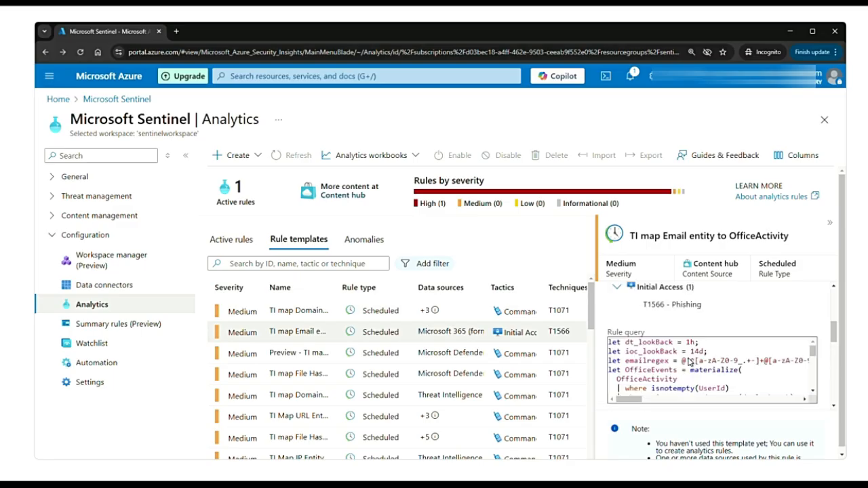
{"action": "scroll", "coordinate": [658, 377], "scroll_direction": "down", "scroll_amount": 3}
{"action": "scroll", "coordinate": [657, 377], "scroll_direction": "down", "scroll_amount": 3}
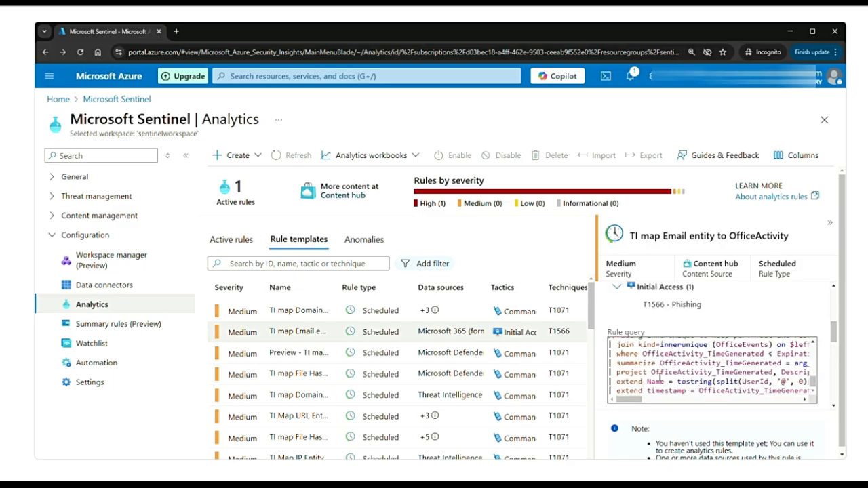
{"action": "scroll", "coordinate": [711, 366], "scroll_direction": "down", "scroll_amount": 2}
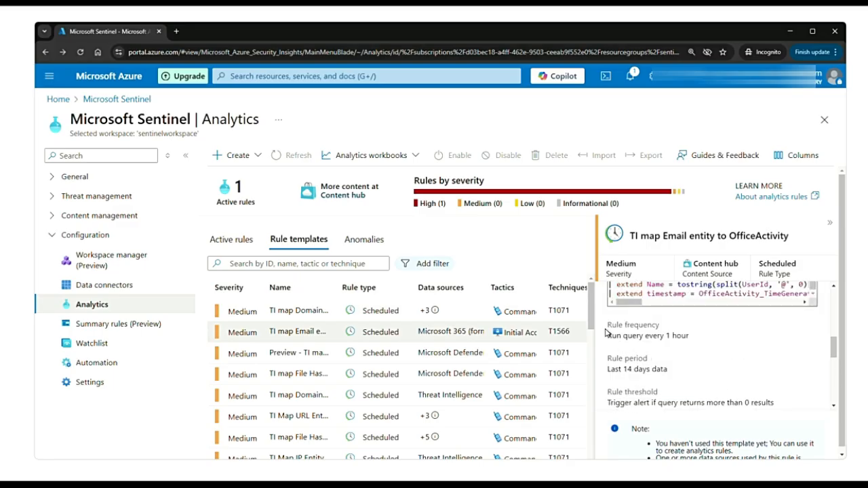
Step: Review the template's rule frequency, period, threshold, event grouping, incident and version details, and collapse its details pane
{"action": "left_click_drag", "start_coordinate": [606, 327], "coordinate": [696, 341]}
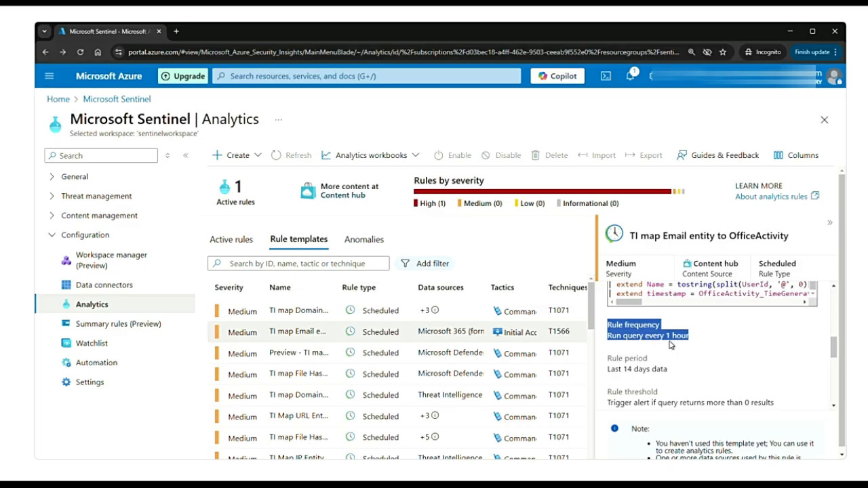
{"action": "left_click_drag", "start_coordinate": [607, 359], "coordinate": [657, 360]}
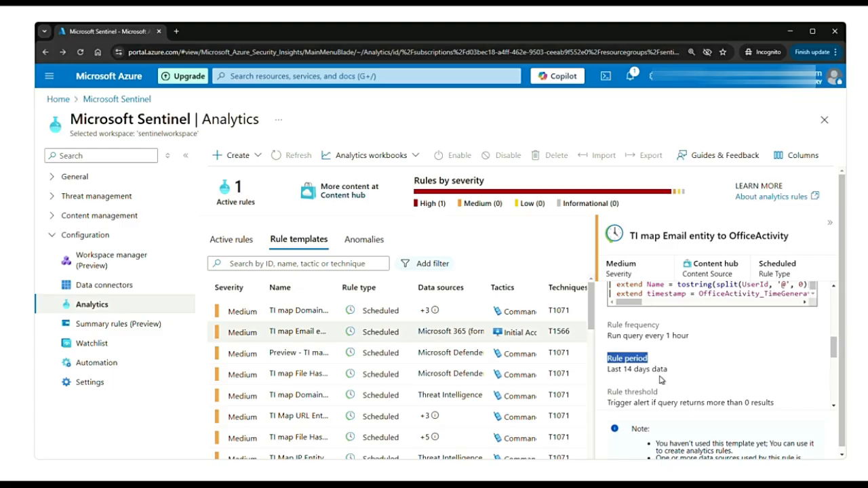
{"action": "scroll", "coordinate": [662, 380], "scroll_direction": "down", "scroll_amount": 2}
{"action": "left_click_drag", "start_coordinate": [607, 306], "coordinate": [708, 306]}
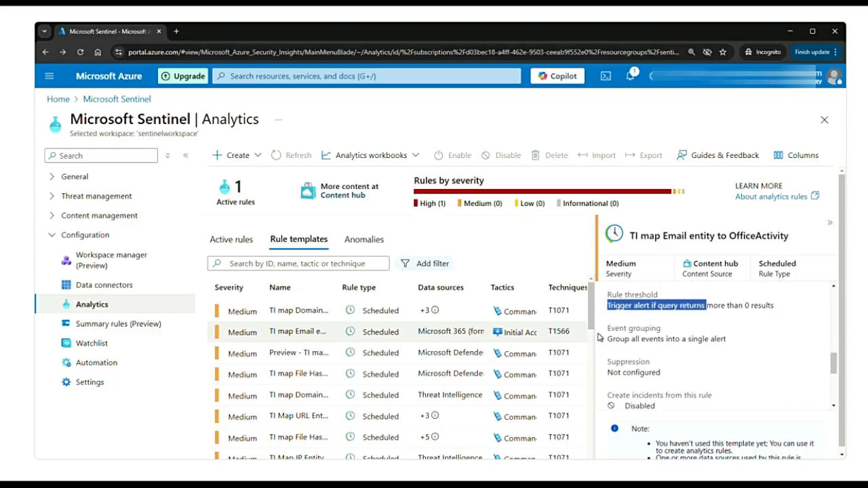
{"action": "left_click_drag", "start_coordinate": [608, 339], "coordinate": [679, 338]}
{"action": "scroll", "coordinate": [671, 393], "scroll_direction": "down", "scroll_amount": 2}
{"action": "scroll", "coordinate": [670, 393], "scroll_direction": "up", "scroll_amount": 1}
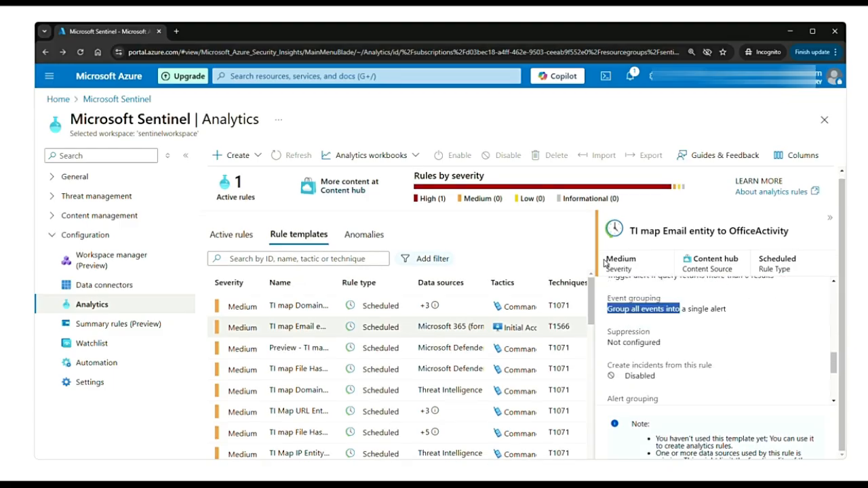
{"action": "scroll", "coordinate": [647, 357], "scroll_direction": "down", "scroll_amount": 1}
{"action": "scroll", "coordinate": [652, 357], "scroll_direction": "down", "scroll_amount": 2}
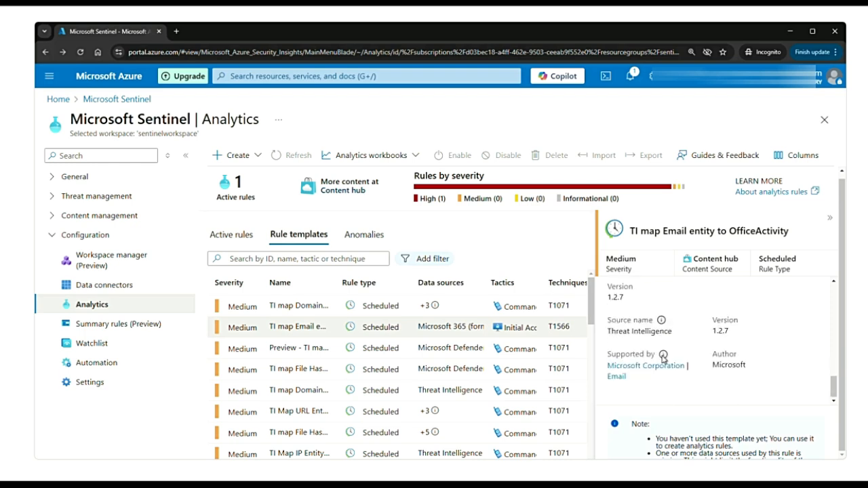
{"action": "left_click", "coordinate": [827, 217]}
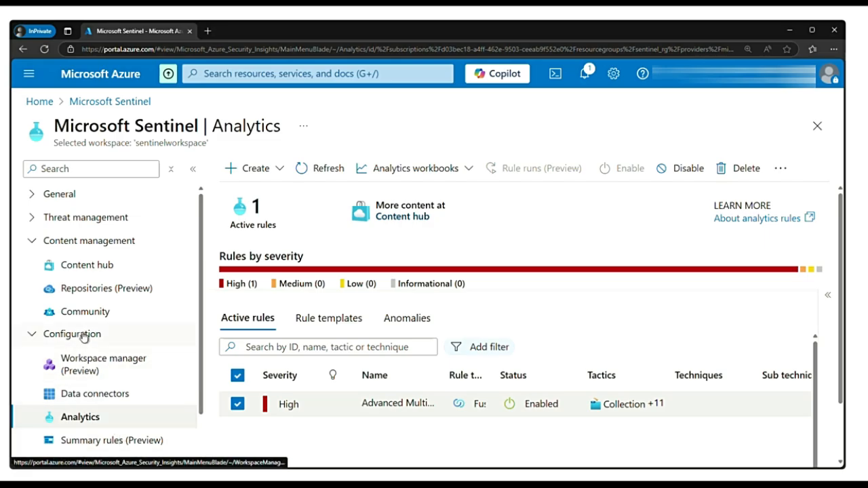
Step: Start a new scheduled query rule and name it "New User Creation"
{"action": "left_click", "coordinate": [281, 171]}
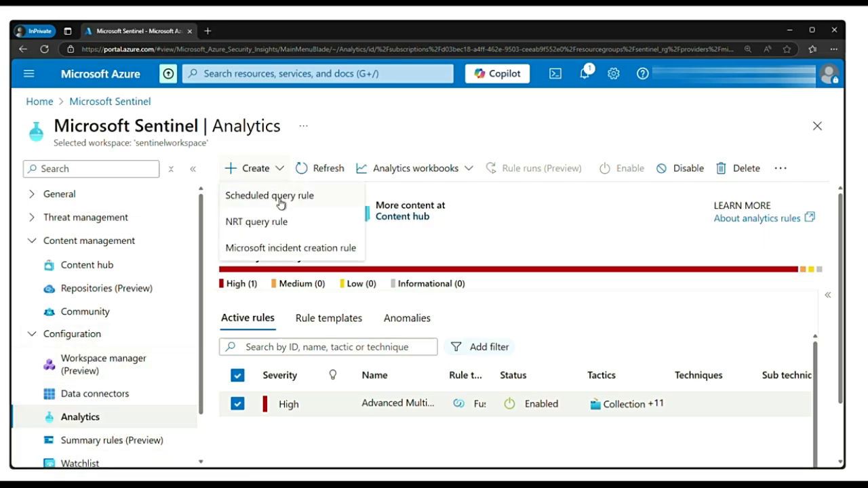
{"action": "left_click", "coordinate": [281, 204]}
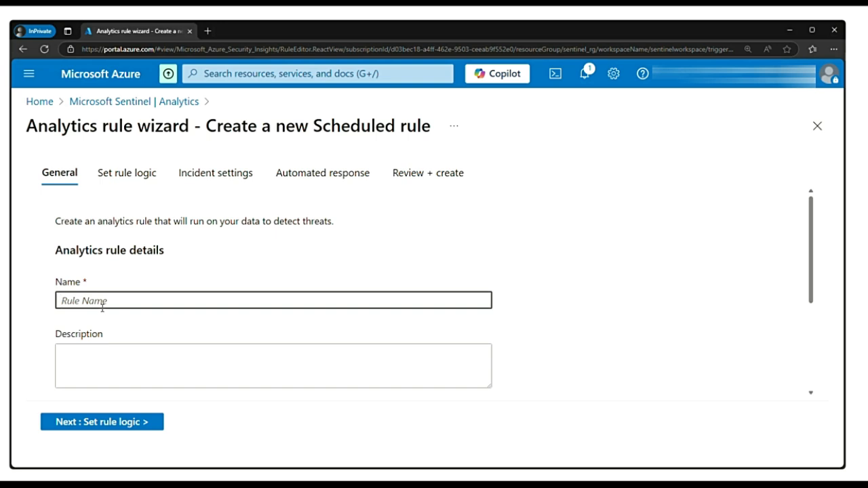
{"action": "type", "text": "New User Creation"}
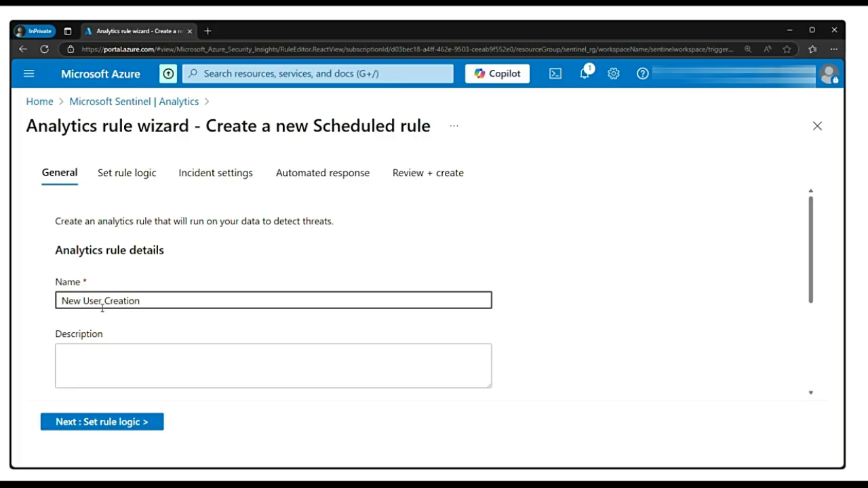
Step: Copy the rule name "New User Creation" into the rule's description
{"action": "left_click_drag", "start_coordinate": [163, 301], "coordinate": [53, 301]}
{"action": "key", "text": "ctrl+c"}
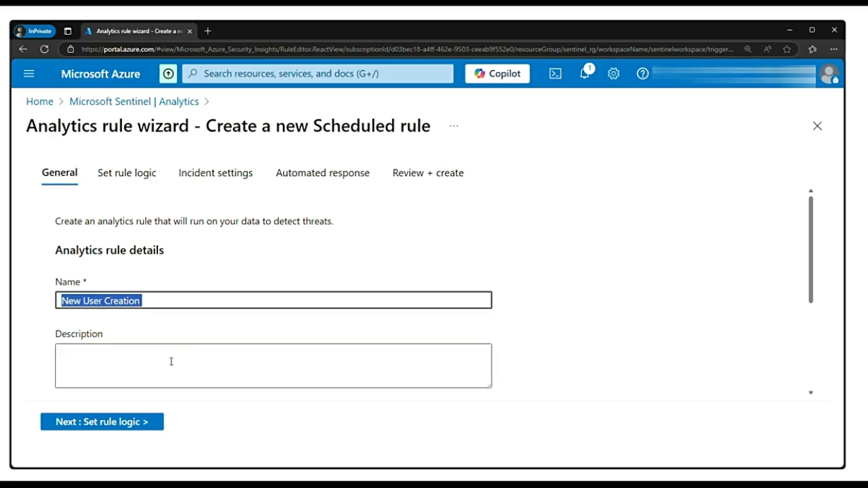
{"action": "left_click", "coordinate": [93, 358]}
{"action": "key", "text": "ctrl+v"}
Step: Choose Medium as the rule's severity
{"action": "scroll", "coordinate": [177, 371], "scroll_direction": "down", "scroll_amount": 1}
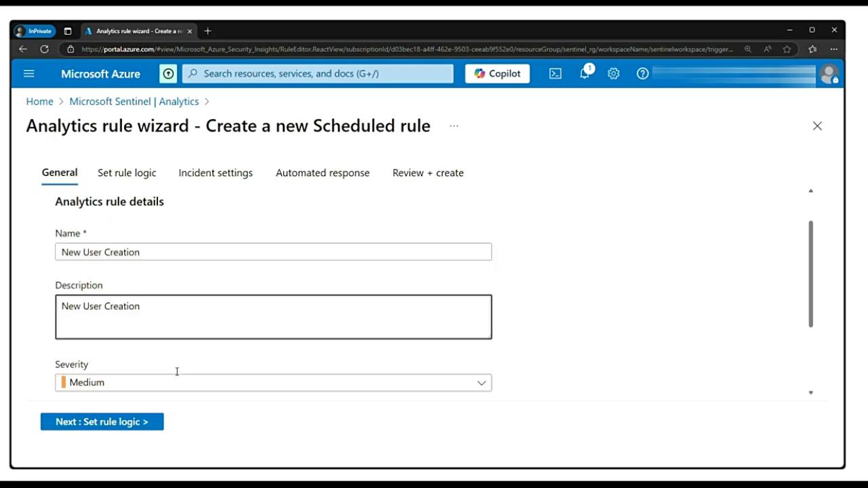
{"action": "scroll", "coordinate": [176, 372], "scroll_direction": "down", "scroll_amount": 1}
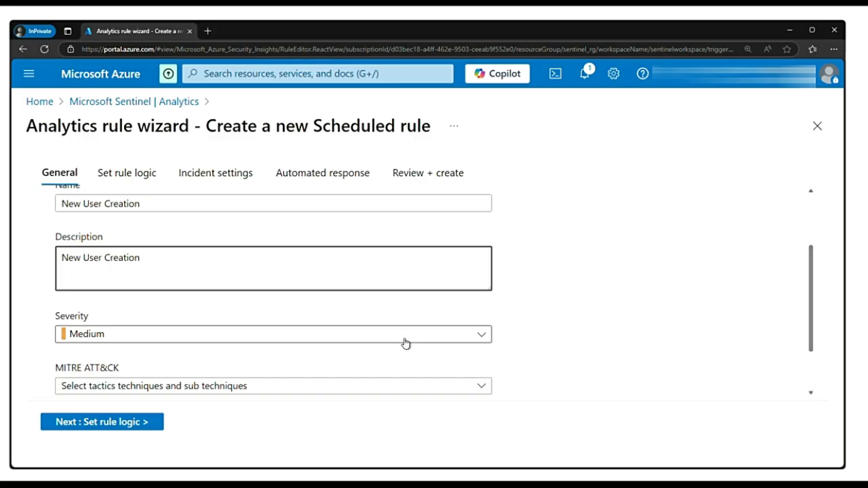
{"action": "left_click", "coordinate": [405, 343]}
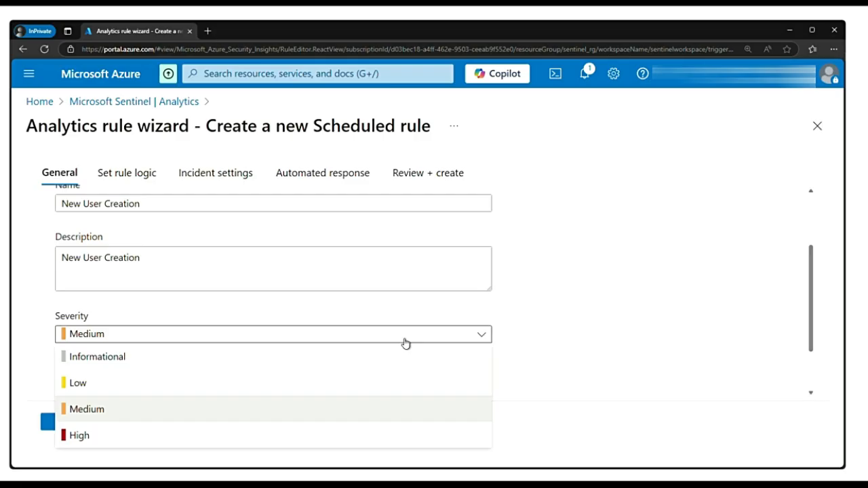
{"action": "left_click", "coordinate": [99, 411]}
Step: Select the Initial Access and Privilege Escalation MITRE ATT&CK tactics and leave the rule's status enabled
{"action": "scroll", "coordinate": [241, 341], "scroll_direction": "down", "scroll_amount": 1}
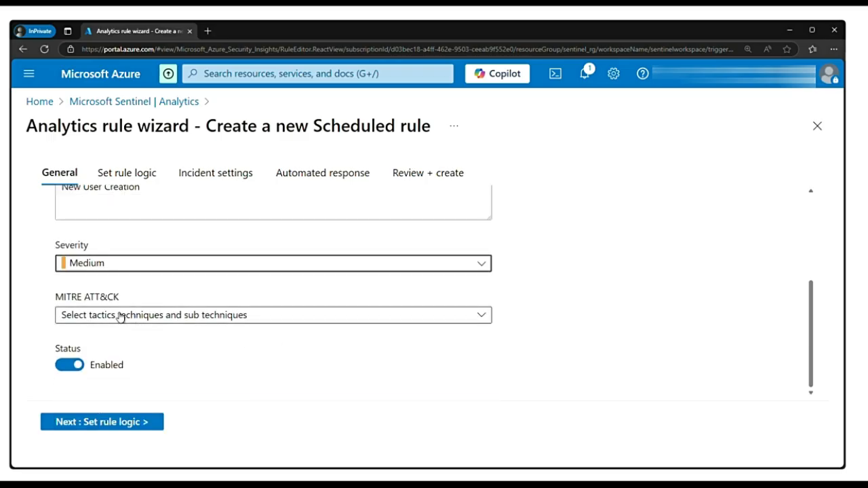
{"action": "left_click", "coordinate": [224, 316]}
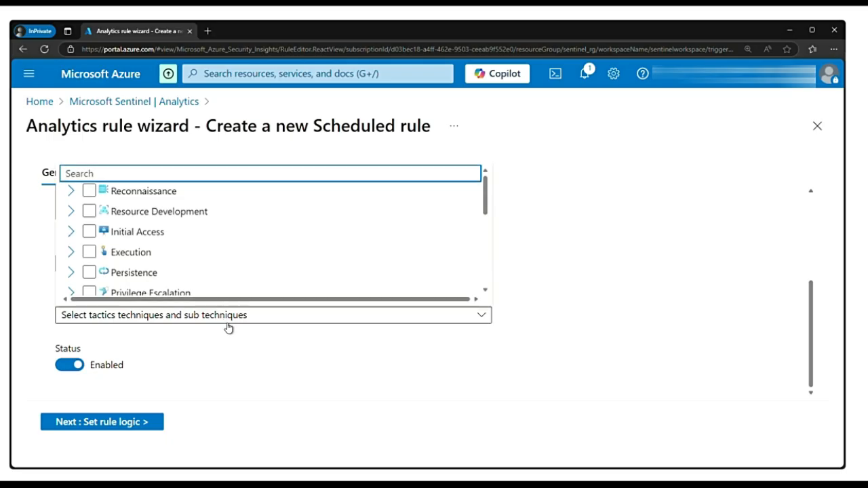
{"action": "left_click", "coordinate": [89, 232]}
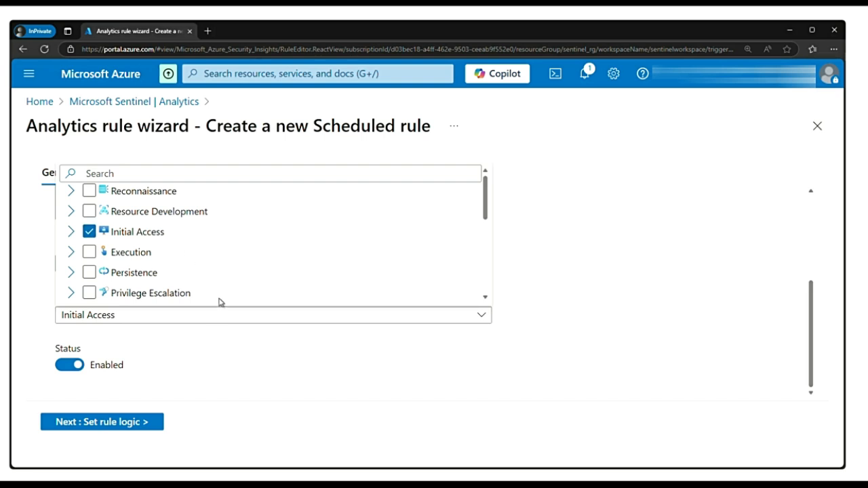
{"action": "left_click", "coordinate": [89, 296]}
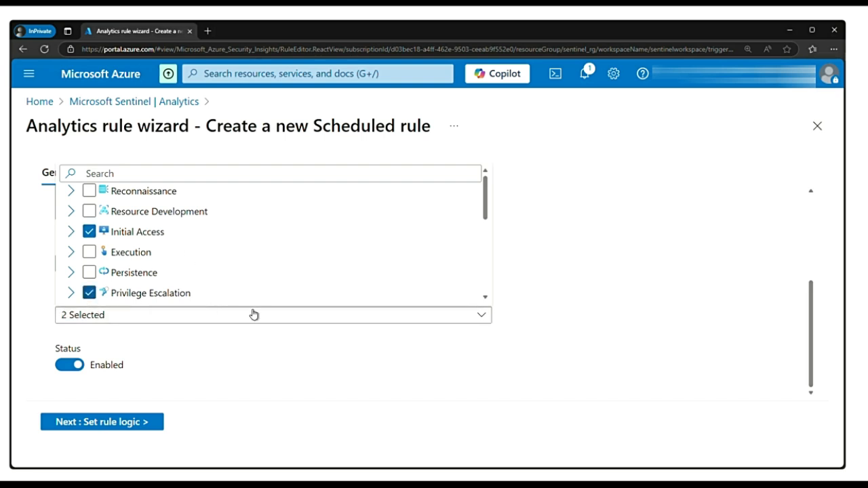
{"action": "left_click", "coordinate": [529, 285]}
{"action": "left_click", "coordinate": [69, 370]}
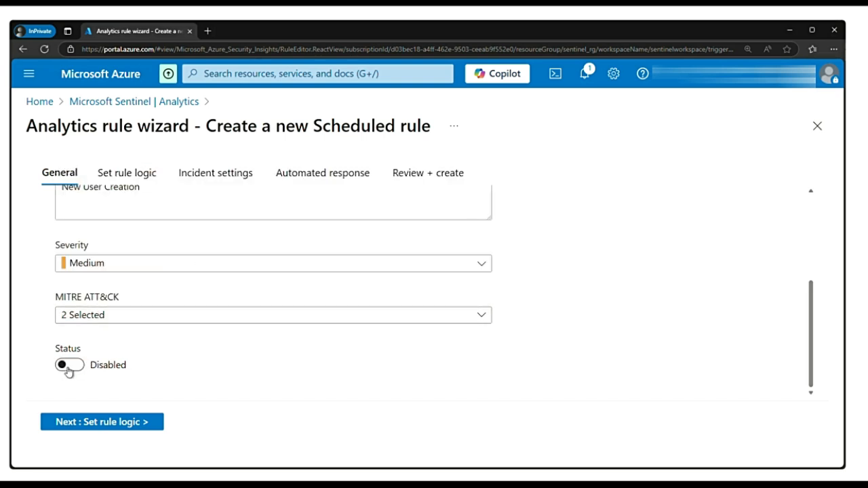
{"action": "left_click", "coordinate": [70, 370]}
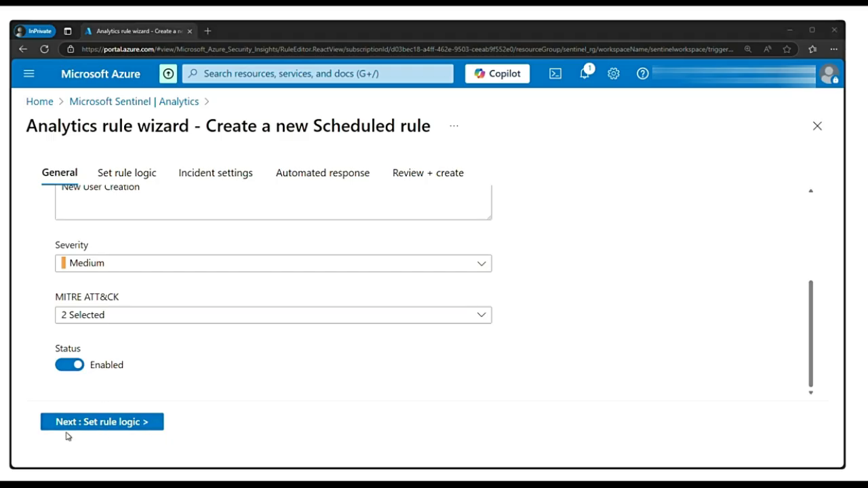
Step: Proceed to the rule logic and paste the AuditLogs query that filters on "Add user", extends UserPrincipalName and CreatedBy, and projects the output columns
{"action": "left_click", "coordinate": [108, 427]}
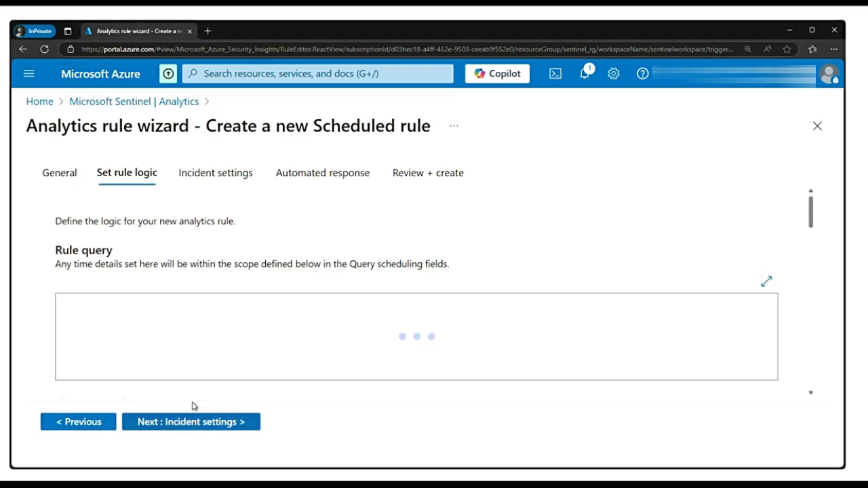
{"action": "left_click_drag", "start_coordinate": [57, 250], "coordinate": [129, 253]}
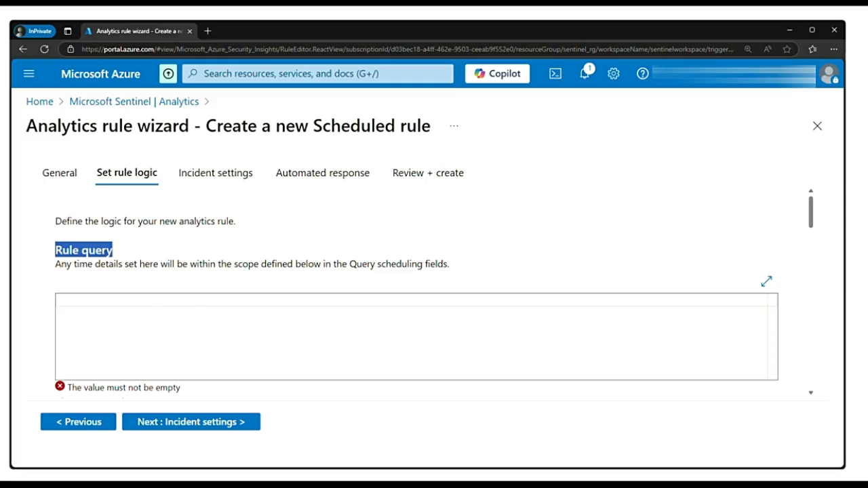
{"action": "left_click", "coordinate": [107, 306]}
{"action": "key", "text": "ctrl+v"}
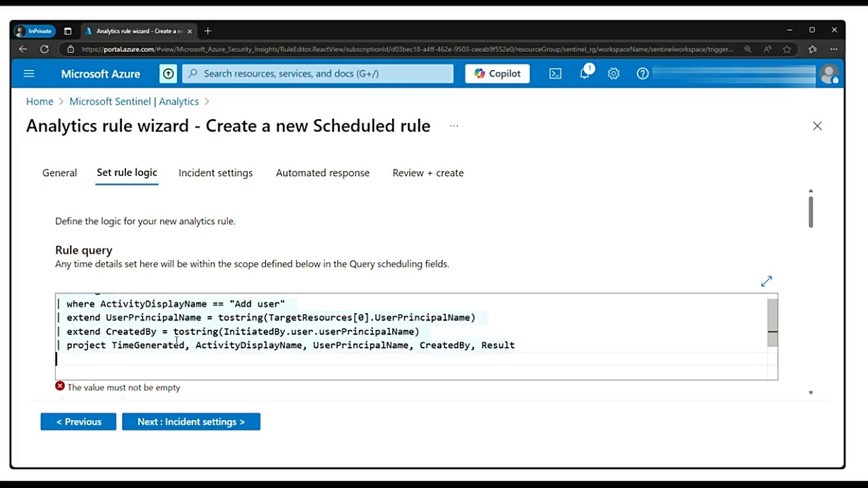
{"action": "key", "text": "ctrl+minus"}
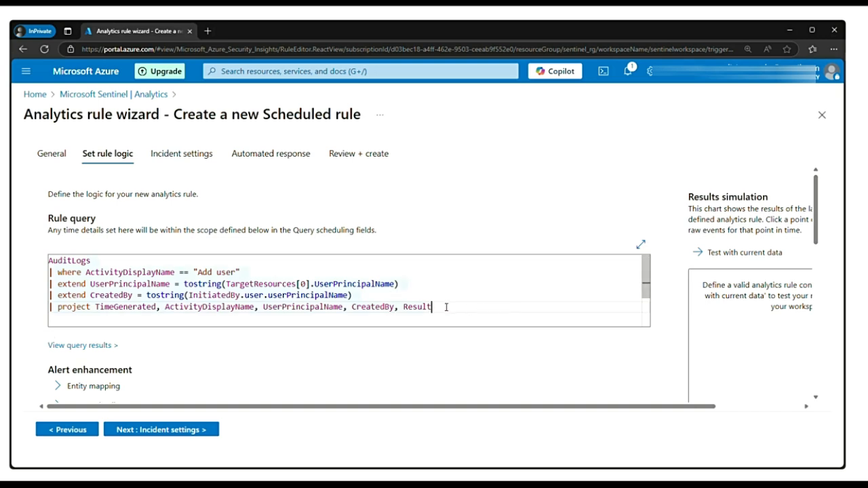
Step: Delete and retype the end of the Result column name in the query's project line
{"action": "key", "text": "BackSpace"}
{"action": "key", "text": "BackSpace"}
{"action": "key", "text": "BackSpace"}
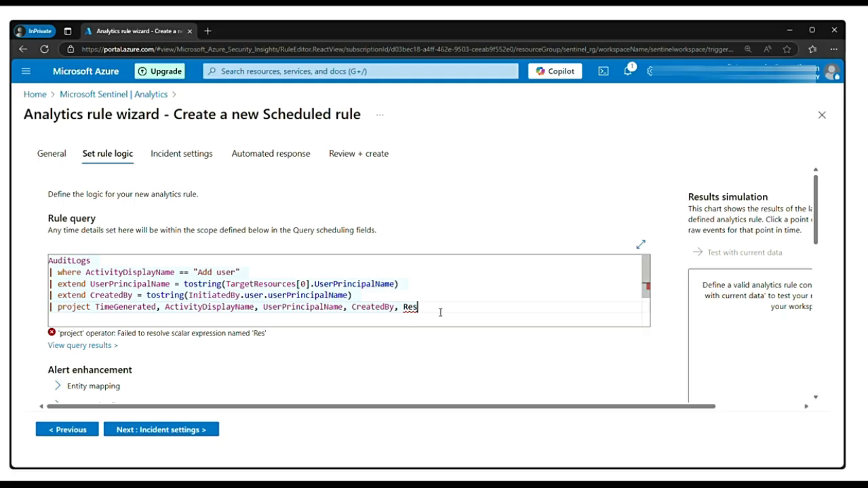
{"action": "type", "text": "ult"}
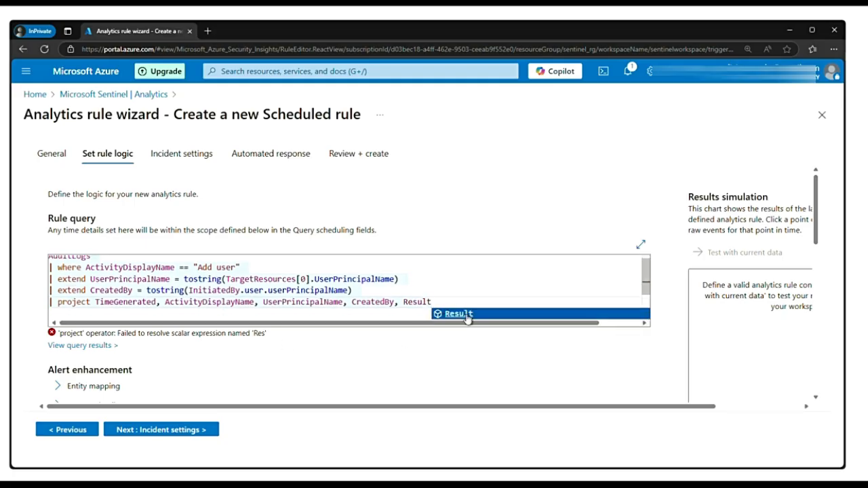
{"action": "scroll", "coordinate": [223, 296], "scroll_direction": "up", "scroll_amount": 1}
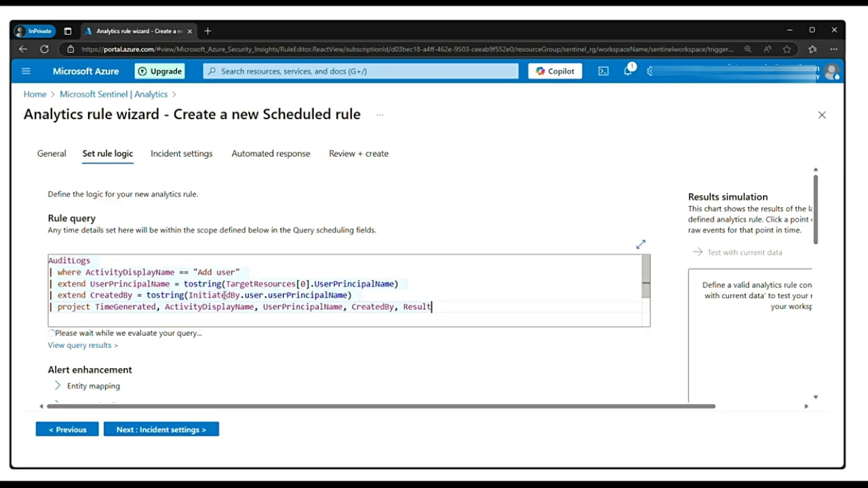
Step: Examine the query's AuditLogs source table and its ActivityDisplayName filter with the page enlarged to 175%
{"action": "double_click", "coordinate": [66, 262]}
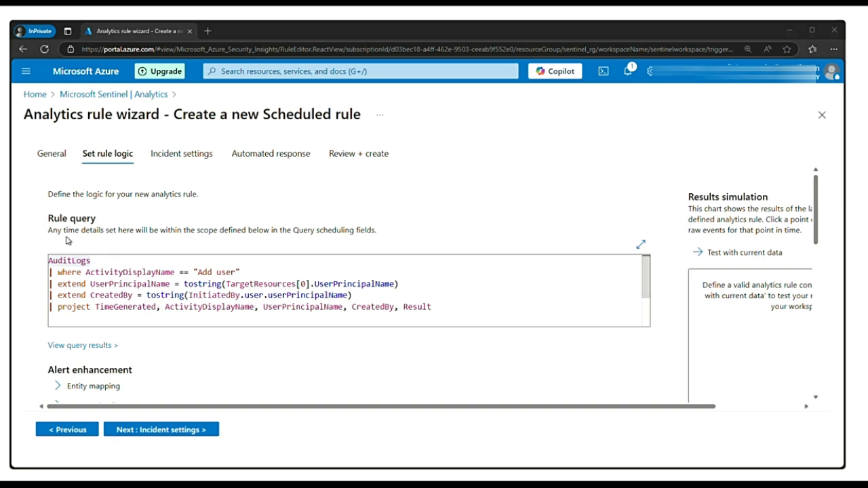
{"action": "double_click", "coordinate": [72, 262]}
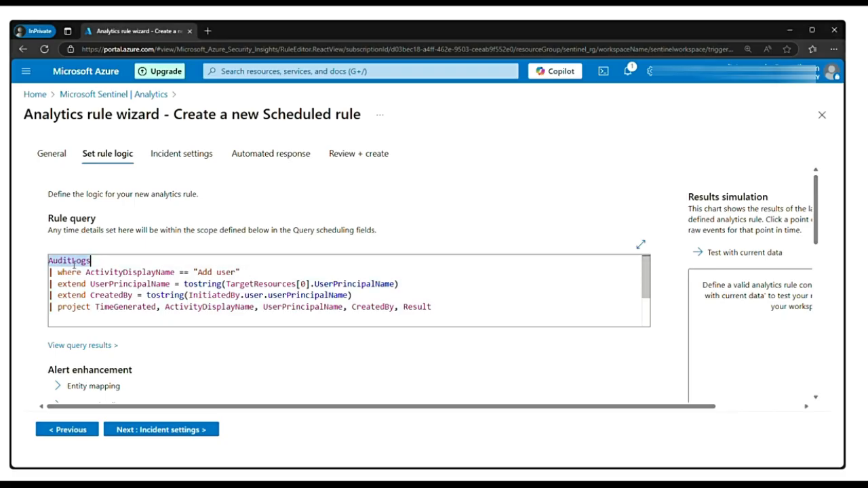
{"action": "left_click", "coordinate": [834, 49]}
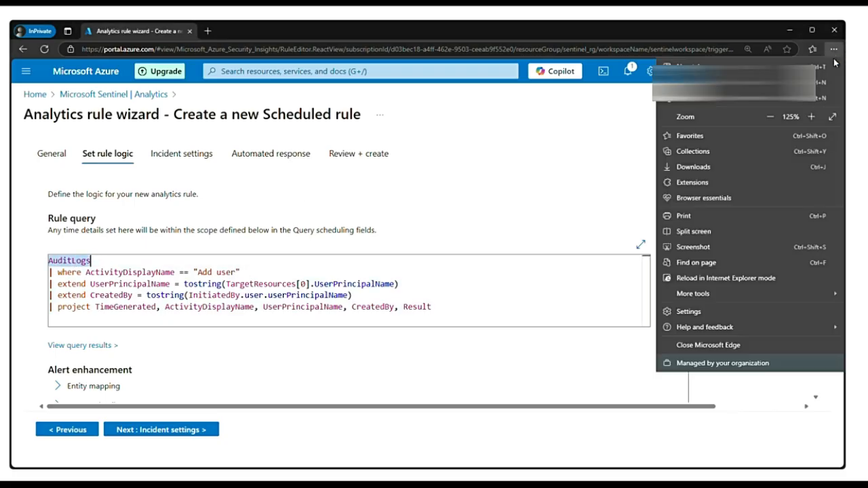
{"action": "left_click", "coordinate": [812, 117]}
{"action": "left_click", "coordinate": [813, 118]}
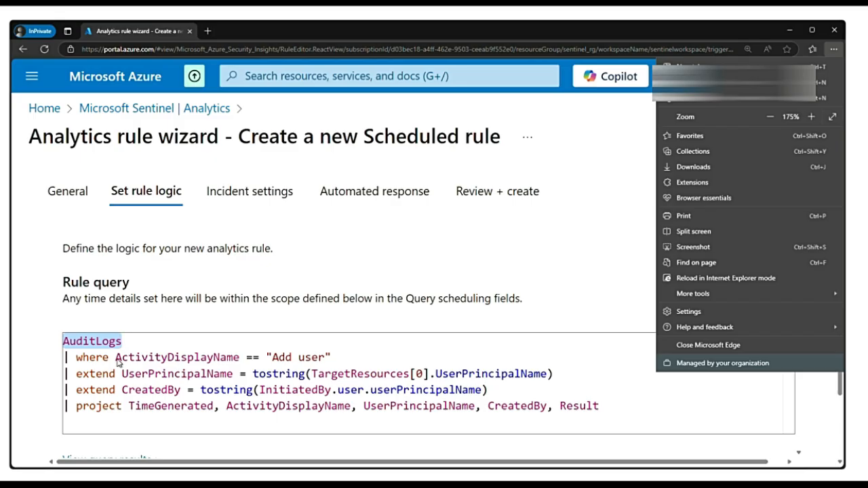
{"action": "left_click", "coordinate": [82, 357]}
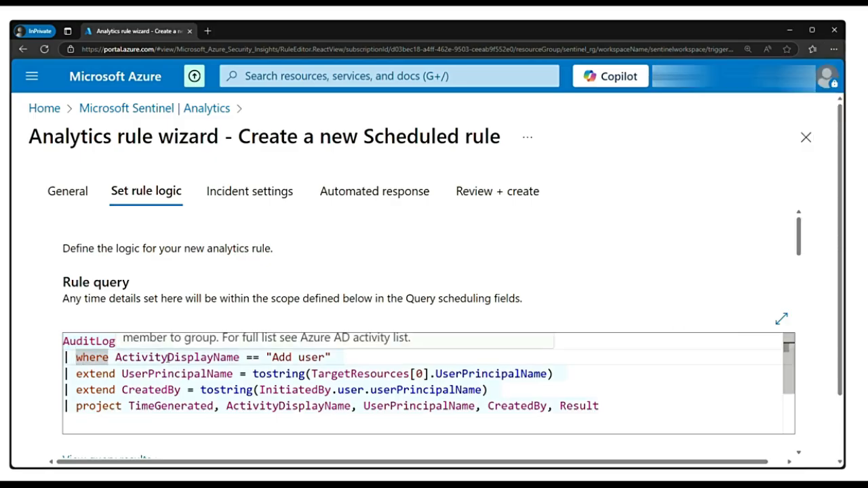
{"action": "double_click", "coordinate": [167, 357]}
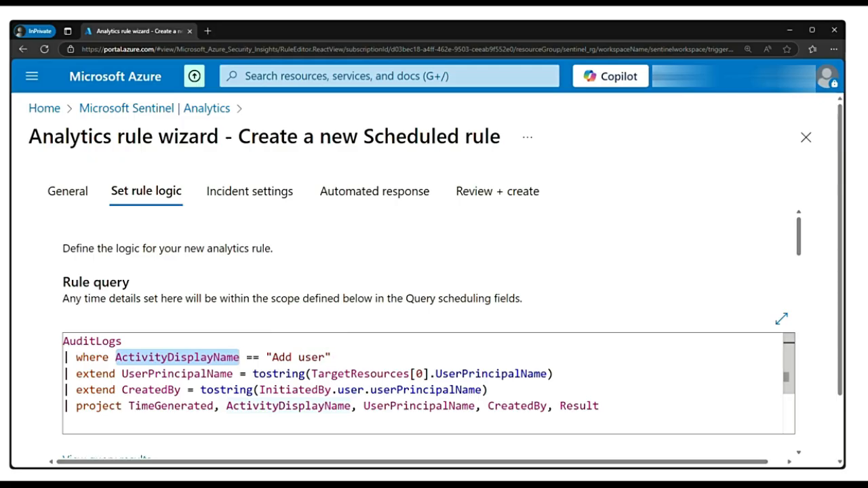
Step: Examine the extend line for UserPrincipalName, including TargetResources[0], its index and the tostring conversion
{"action": "left_click", "coordinate": [136, 384]}
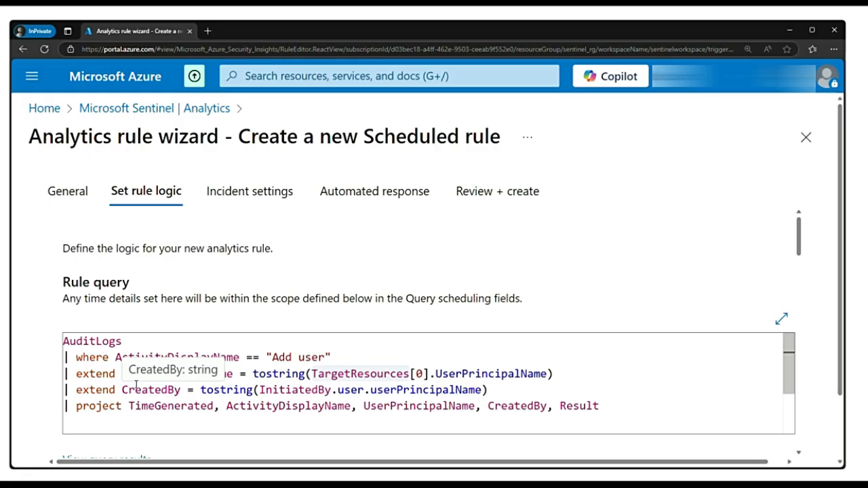
{"action": "left_click", "coordinate": [312, 374]}
{"action": "left_click_drag", "start_coordinate": [312, 374], "coordinate": [432, 375]}
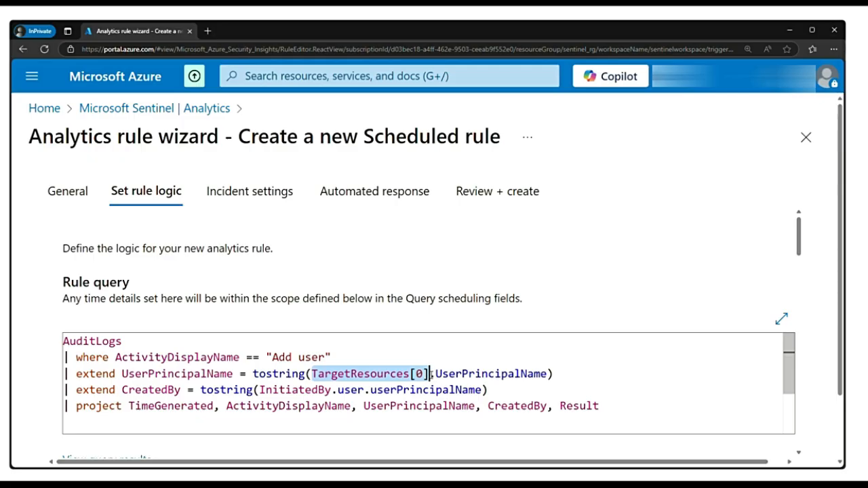
{"action": "left_click", "coordinate": [409, 374]}
{"action": "left_click_drag", "start_coordinate": [409, 373], "coordinate": [429, 375]}
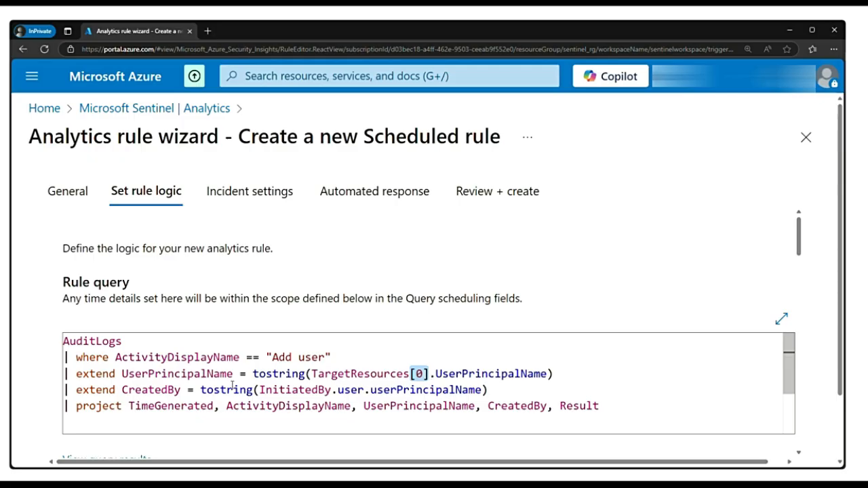
{"action": "left_click_drag", "start_coordinate": [253, 375], "coordinate": [306, 375]}
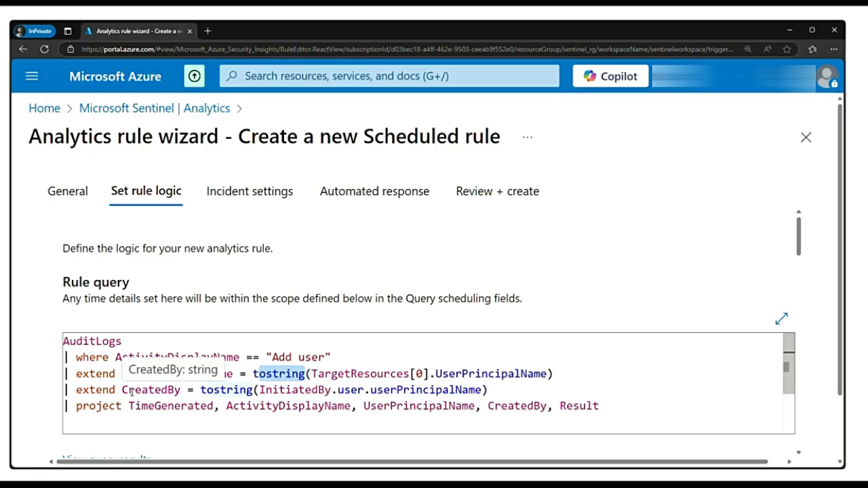
{"action": "double_click", "coordinate": [183, 372]}
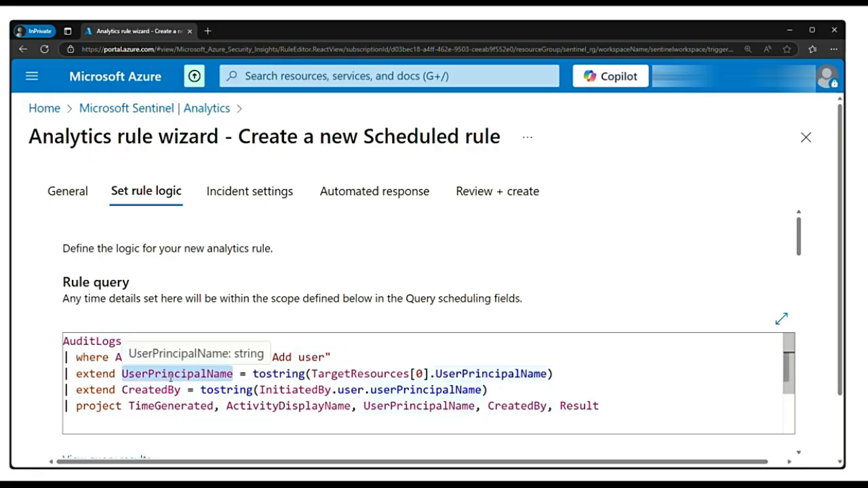
Step: Examine how the CreatedBy column is derived from InitiatedBy.user.userPrincipalName with tostring
{"action": "double_click", "coordinate": [150, 390]}
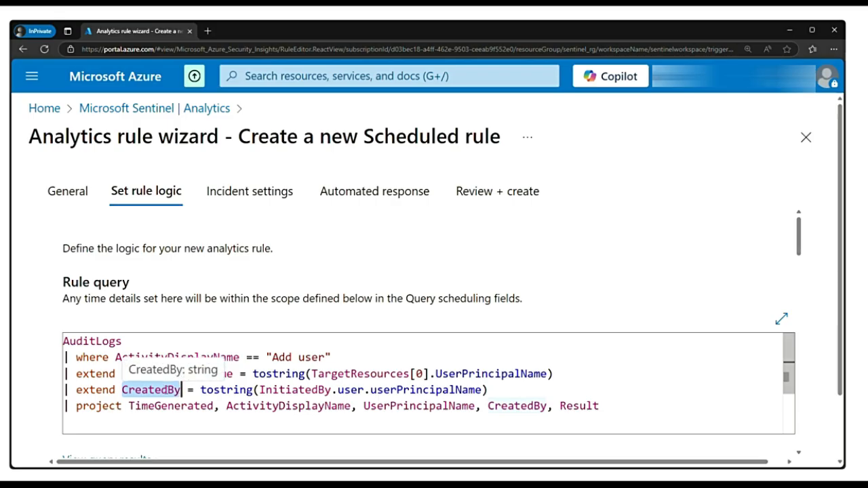
{"action": "left_click_drag", "start_coordinate": [259, 390], "coordinate": [483, 390]}
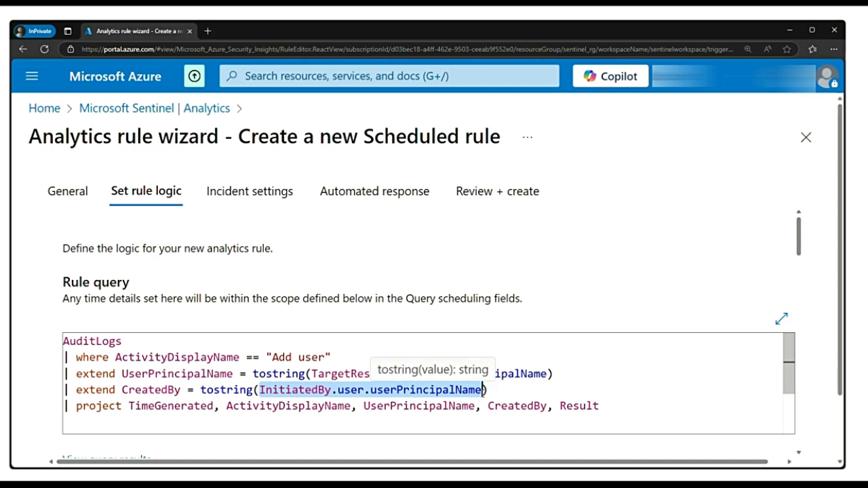
{"action": "left_click", "coordinate": [220, 390]}
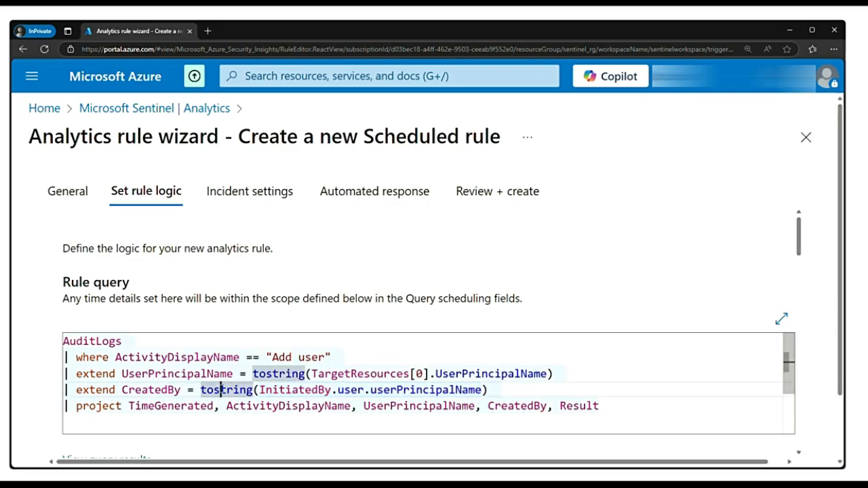
Step: Examine the project line's columns: TimeGenerated, ActivityDisplayName, UserPrincipalName, CreatedBy and Result
{"action": "scroll", "coordinate": [384, 318], "scroll_direction": "down", "scroll_amount": 2}
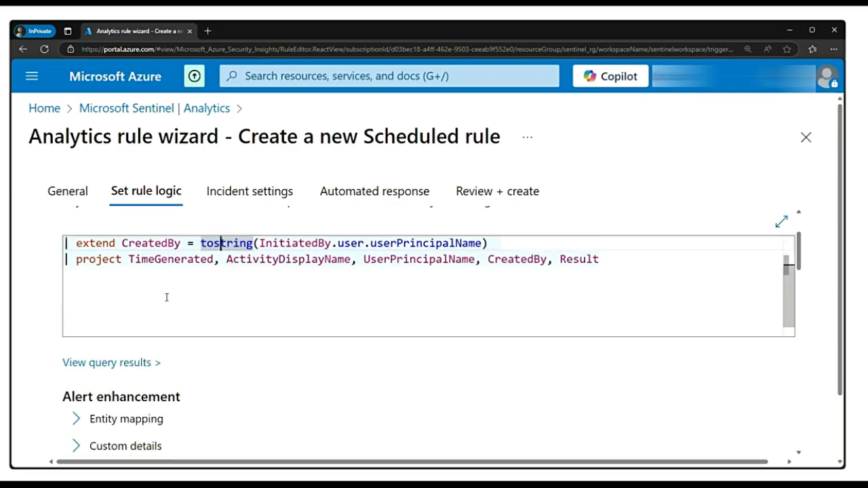
{"action": "scroll", "coordinate": [169, 301], "scroll_direction": "up", "scroll_amount": 1}
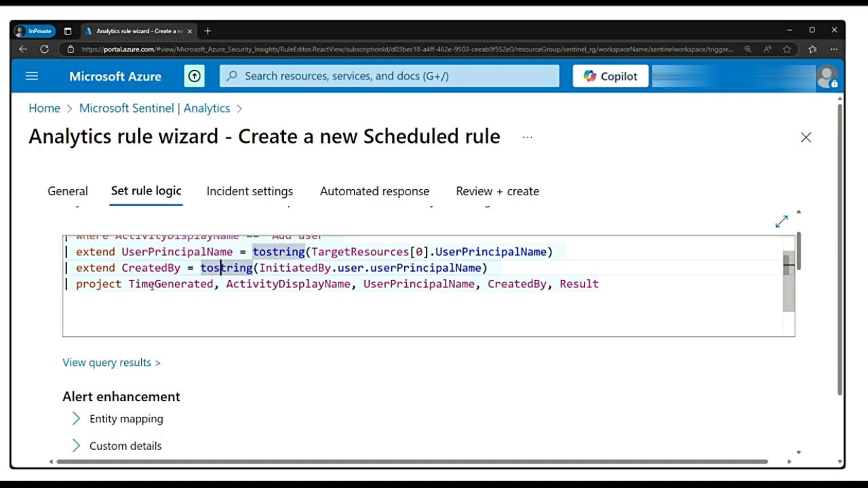
{"action": "left_click", "coordinate": [161, 283]}
{"action": "double_click", "coordinate": [161, 284]}
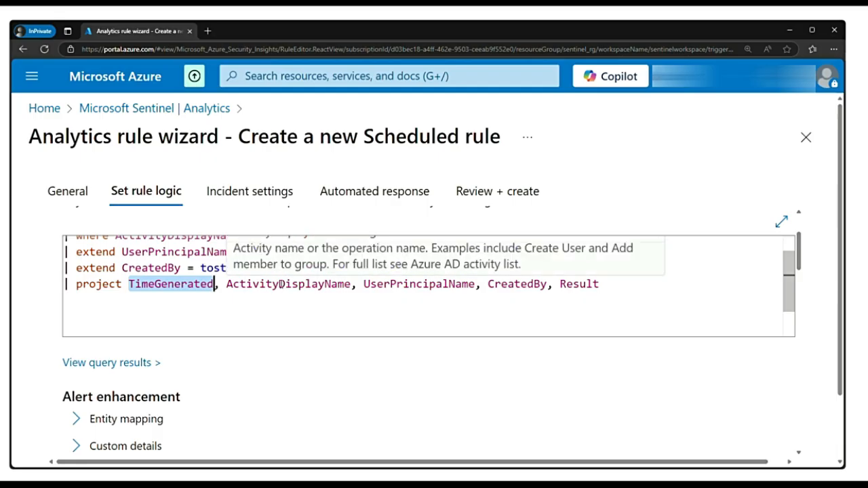
{"action": "left_click", "coordinate": [282, 283]}
{"action": "double_click", "coordinate": [282, 283]}
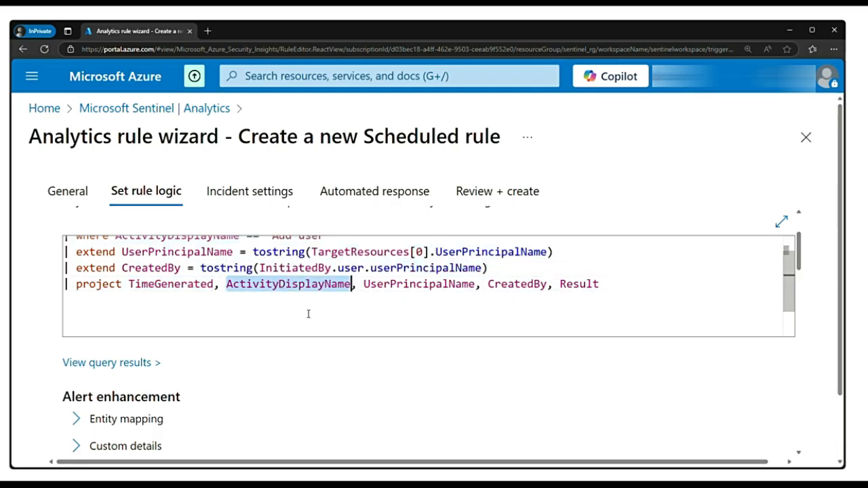
{"action": "left_click", "coordinate": [420, 284]}
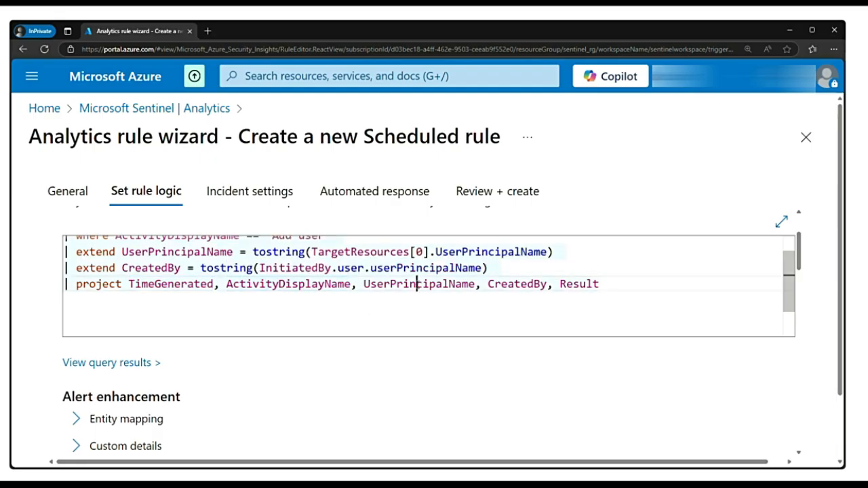
{"action": "double_click", "coordinate": [418, 285]}
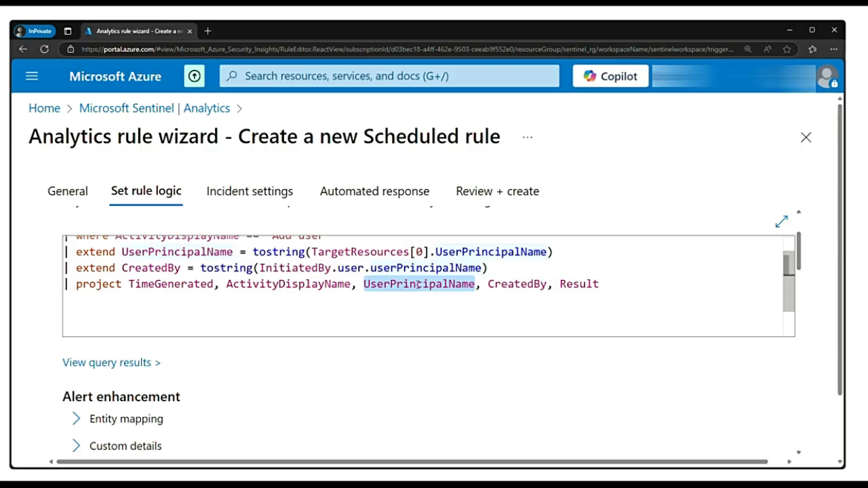
{"action": "left_click", "coordinate": [513, 284]}
{"action": "double_click", "coordinate": [515, 284]}
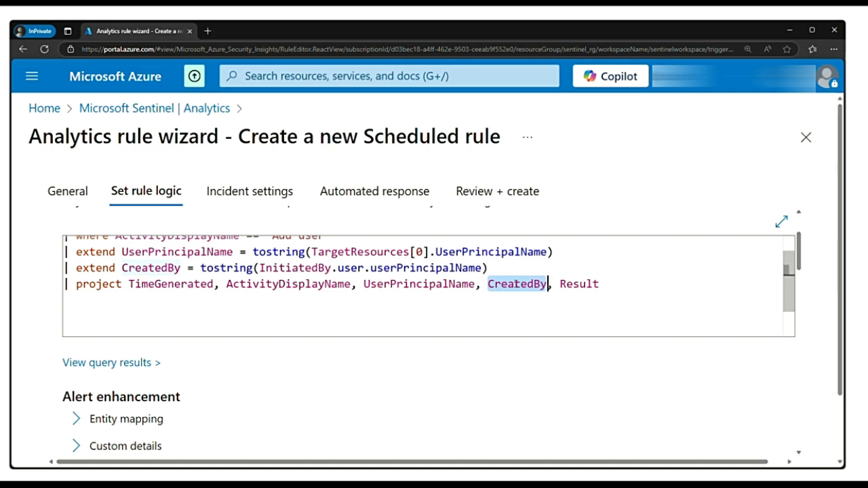
{"action": "double_click", "coordinate": [591, 283]}
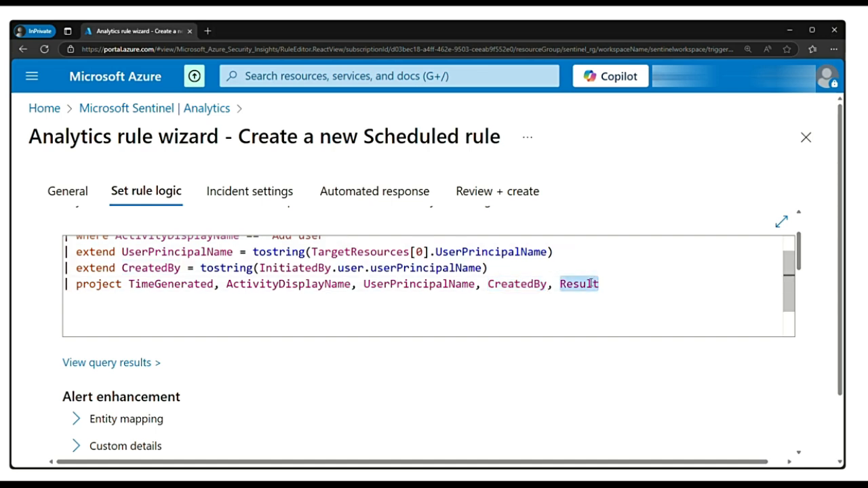
Step: Run the rule query in the Logs query results view and expand the Add user record
{"action": "left_click", "coordinate": [122, 367]}
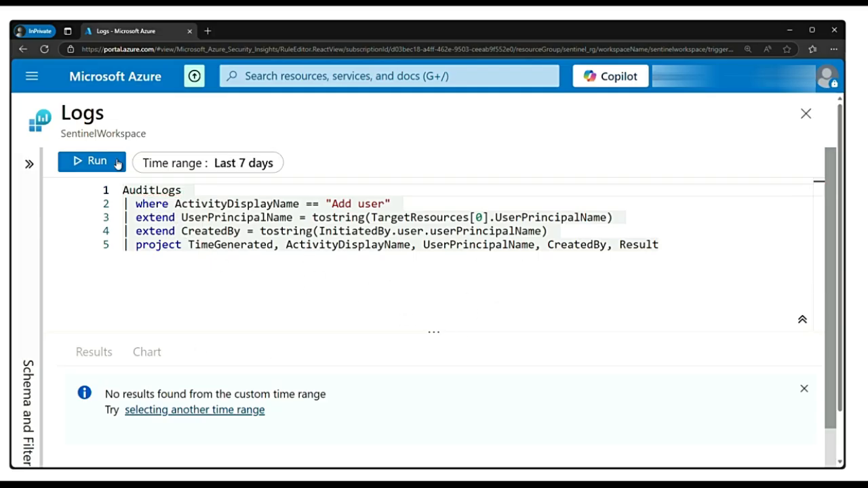
{"action": "left_click", "coordinate": [88, 166]}
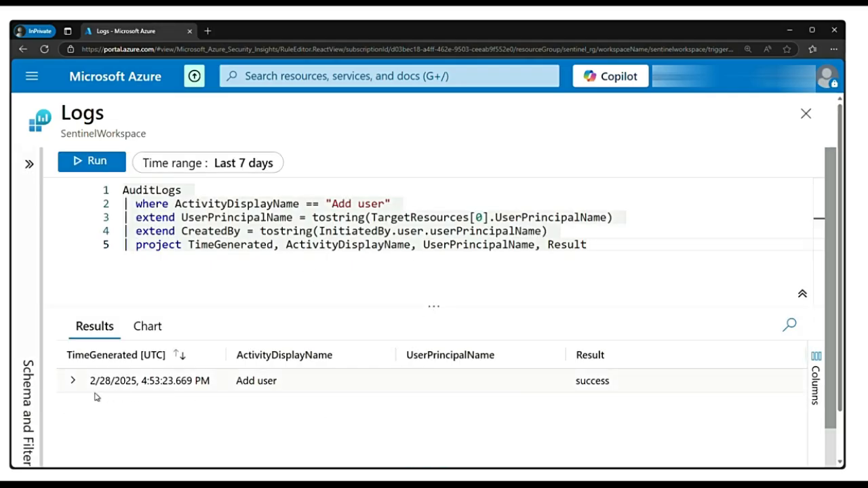
{"action": "left_click", "coordinate": [71, 382]}
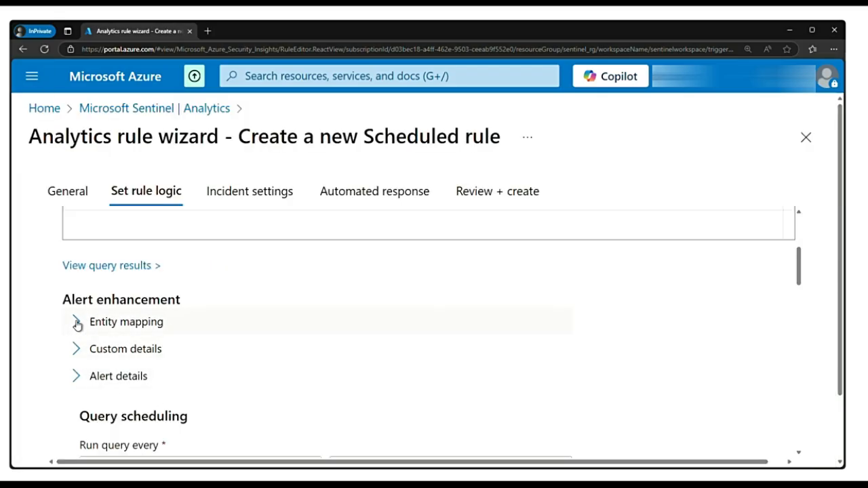
Step: Add a new Account entity in the rule's entity mapping
{"action": "left_click", "coordinate": [73, 324]}
{"action": "scroll", "coordinate": [149, 339], "scroll_direction": "down", "scroll_amount": 1}
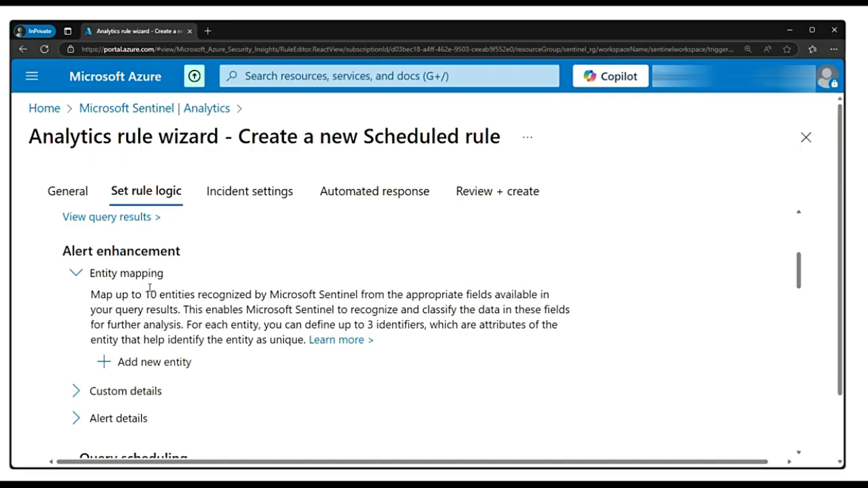
{"action": "scroll", "coordinate": [377, 321], "scroll_direction": "down", "scroll_amount": 1}
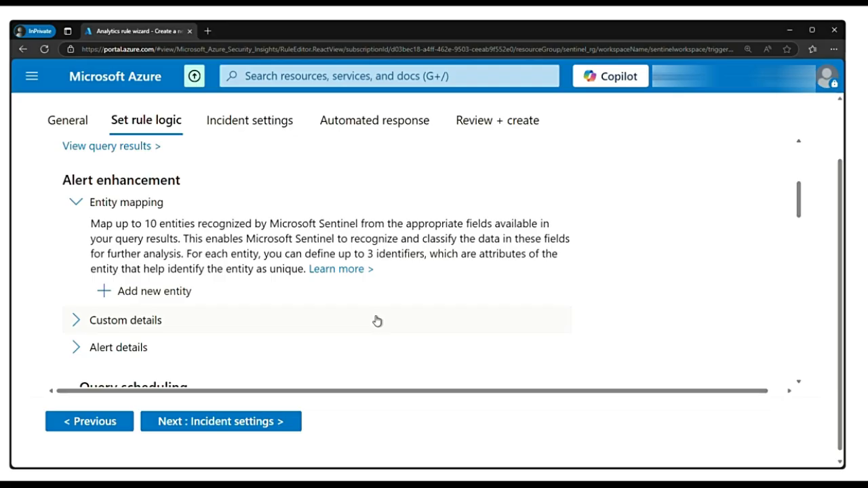
{"action": "left_click", "coordinate": [130, 293]}
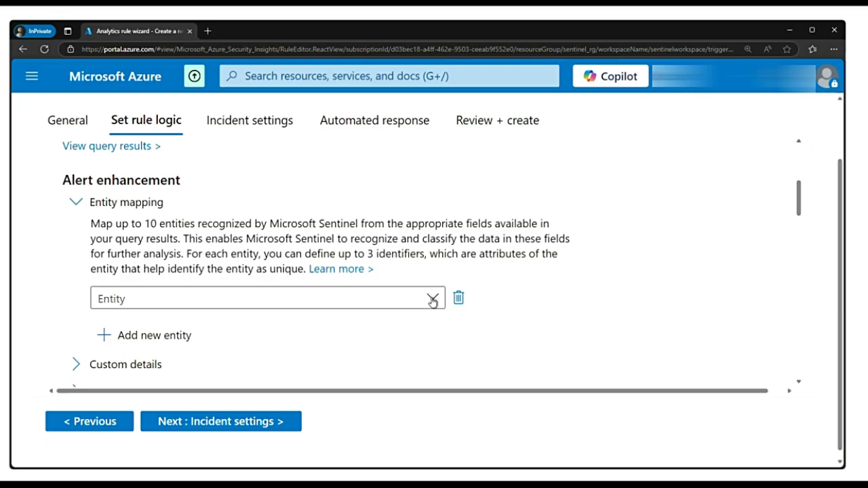
{"action": "left_click", "coordinate": [433, 299]}
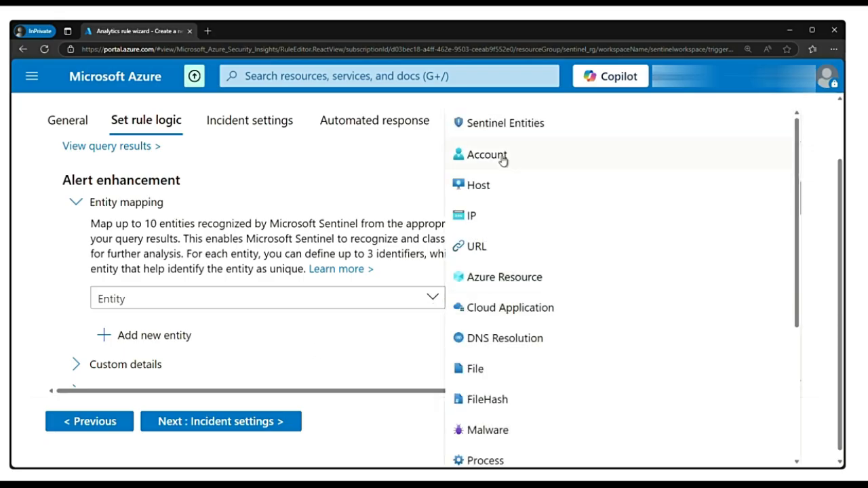
{"action": "left_click", "coordinate": [503, 160]}
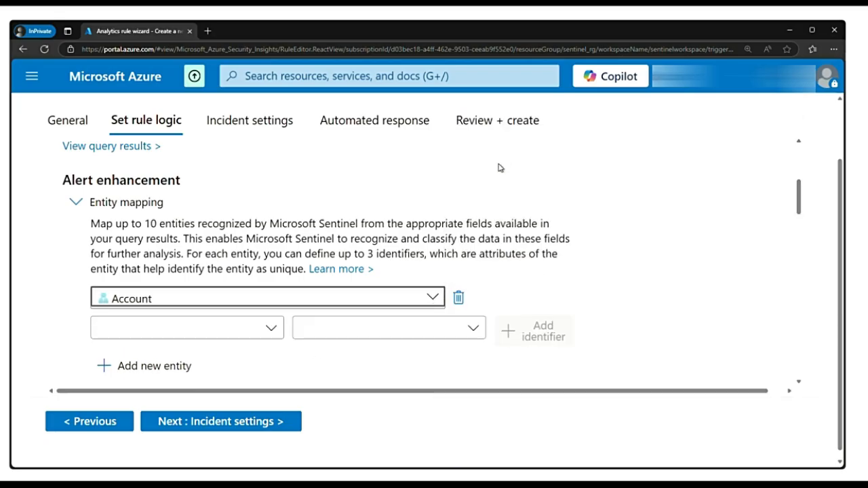
Step: Map the Account entity's FullName identifier to the UserPrincipalName column
{"action": "left_click", "coordinate": [272, 332]}
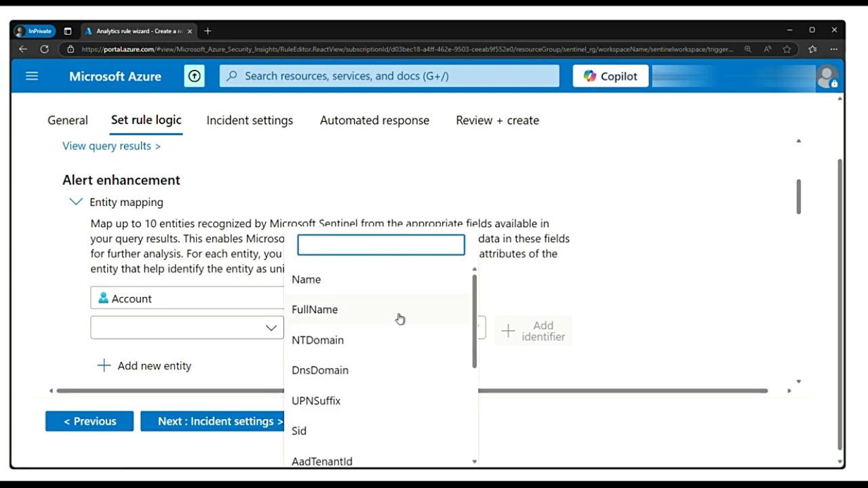
{"action": "left_click", "coordinate": [339, 319]}
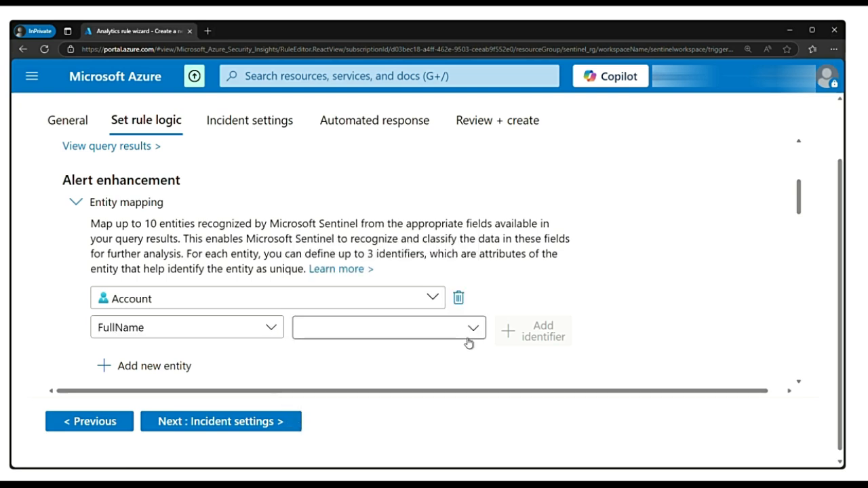
{"action": "left_click", "coordinate": [473, 331]}
{"action": "left_click", "coordinate": [357, 420]}
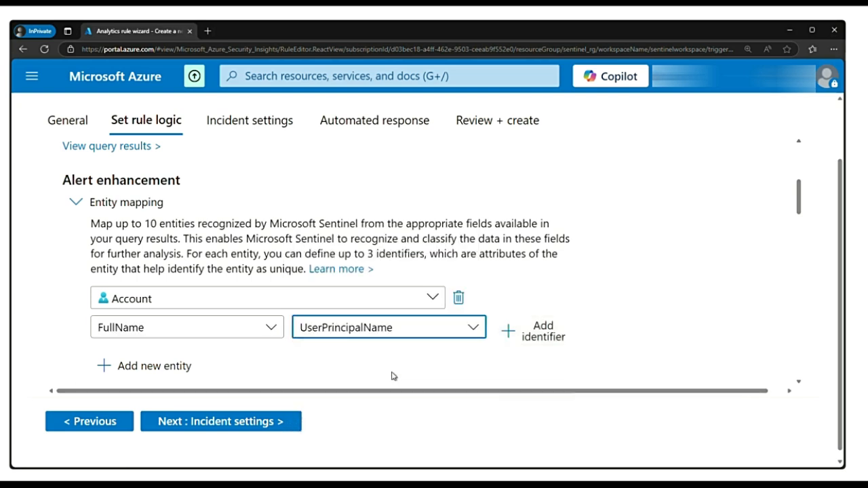
Step: Add a custom detail with the key CreatedUser and the value UserPrincipalName
{"action": "scroll", "coordinate": [426, 371], "scroll_direction": "down", "scroll_amount": 1}
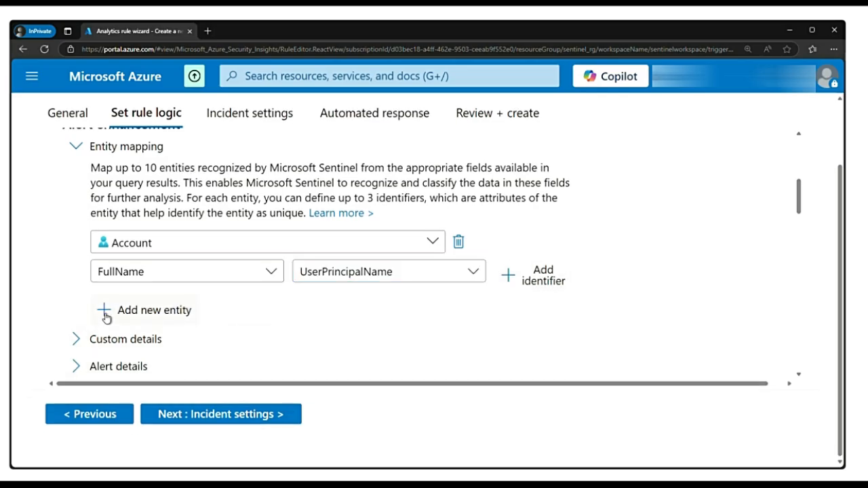
{"action": "scroll", "coordinate": [145, 312], "scroll_direction": "up", "scroll_amount": 1}
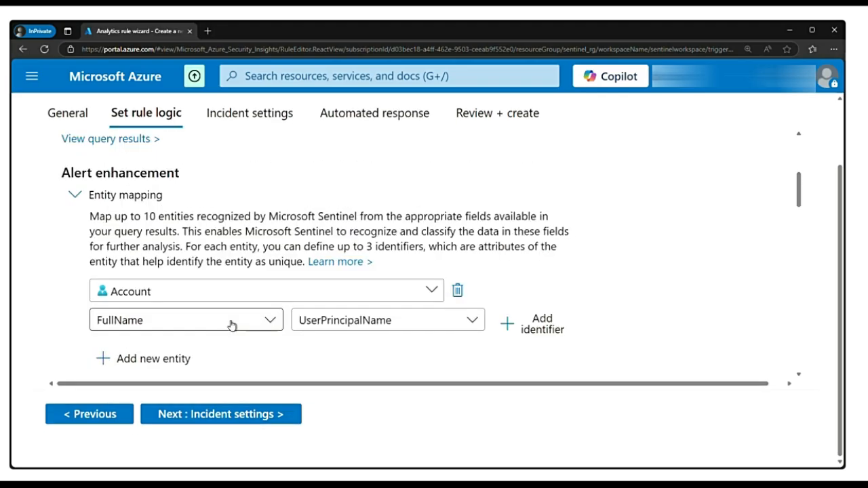
{"action": "scroll", "coordinate": [201, 298], "scroll_direction": "down", "scroll_amount": 3}
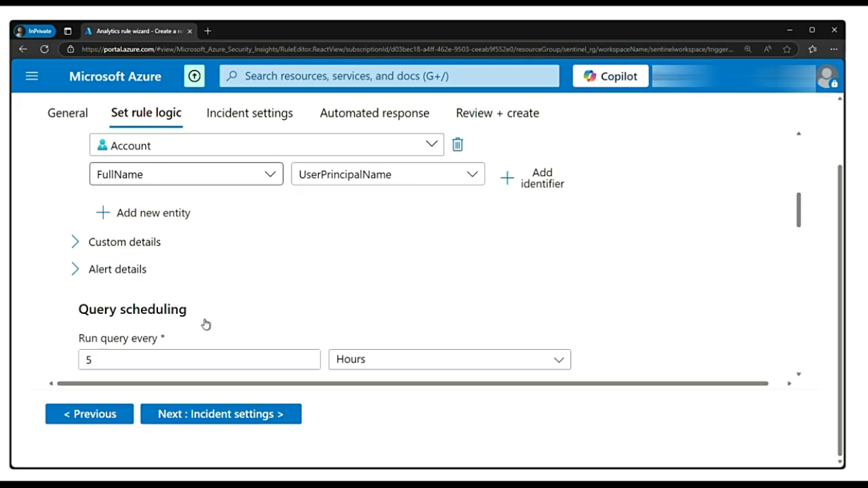
{"action": "left_click", "coordinate": [76, 244]}
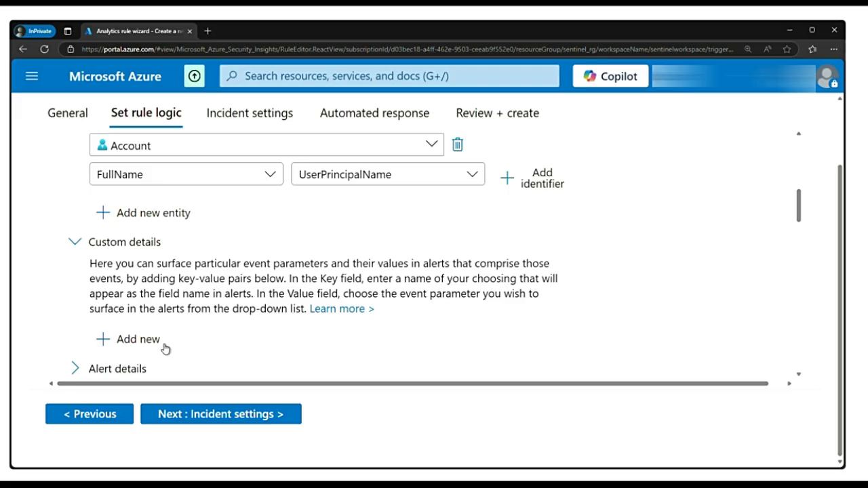
{"action": "left_click", "coordinate": [141, 341]}
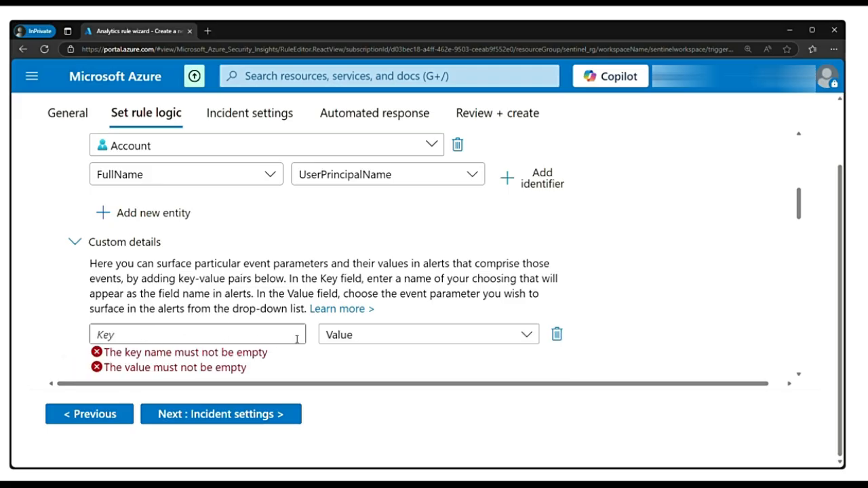
{"action": "left_click", "coordinate": [365, 335]}
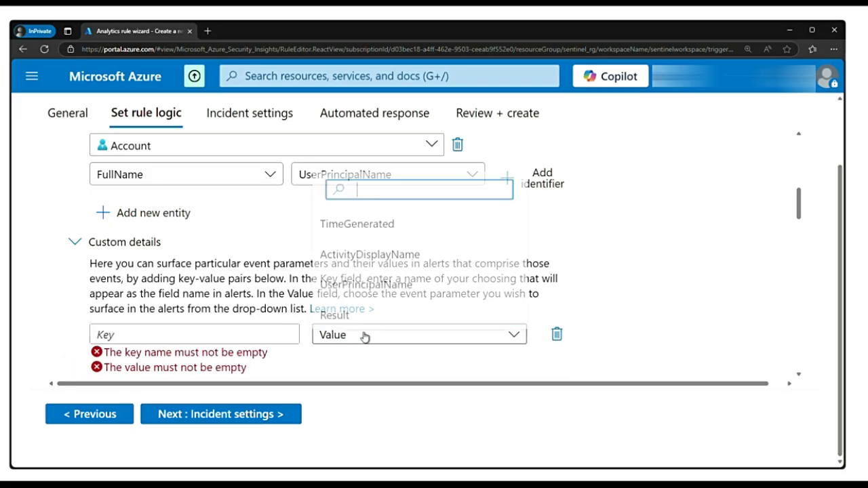
{"action": "left_click", "coordinate": [373, 282]}
{"action": "left_click", "coordinate": [203, 337]}
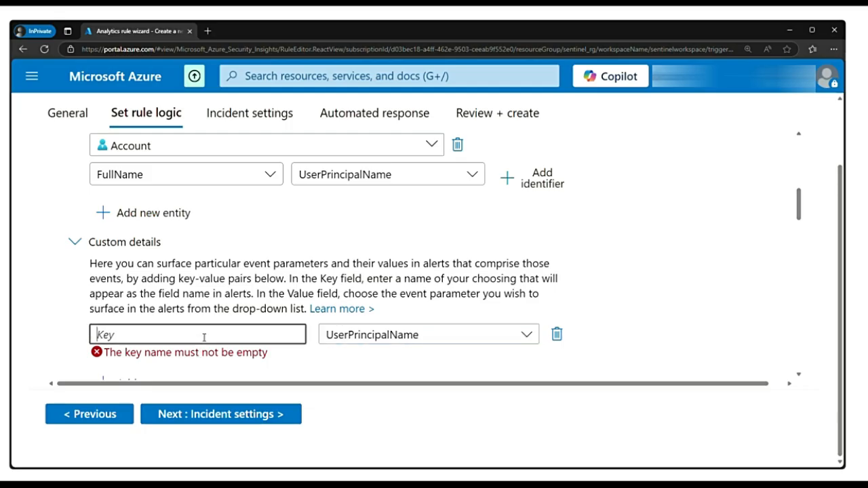
{"action": "type", "text": "C"}
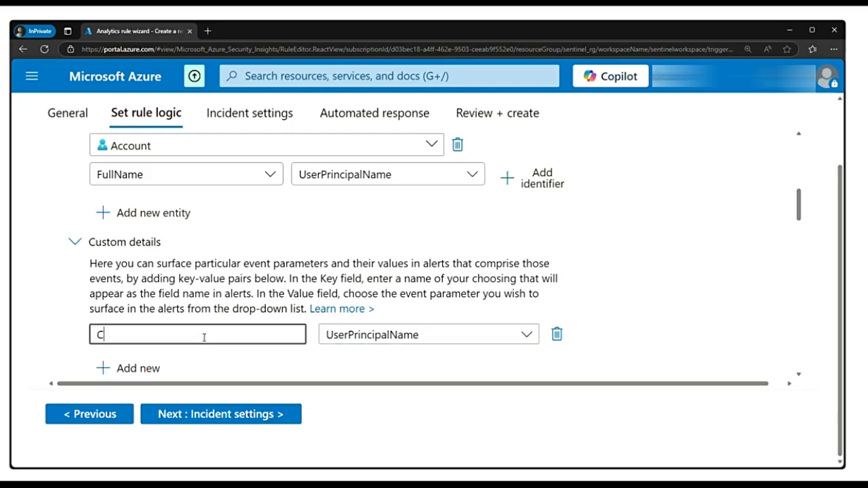
{"action": "type", "text": "reatedUser"}
Step: Expand the rule's alert details to show the alert name and alert description formats
{"action": "scroll", "coordinate": [213, 332], "scroll_direction": "down", "scroll_amount": 1}
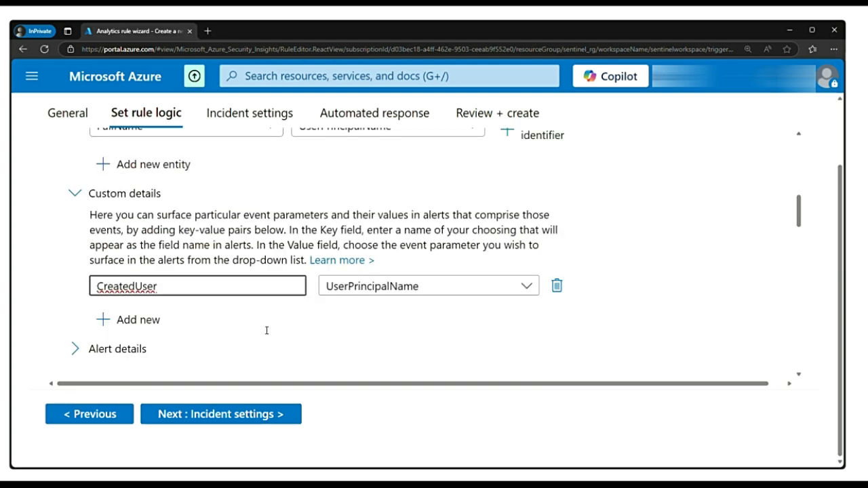
{"action": "left_click", "coordinate": [76, 348]}
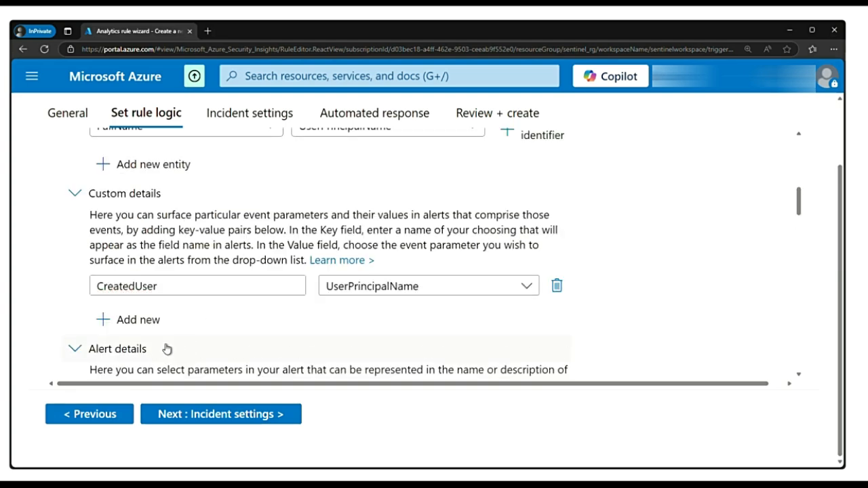
{"action": "scroll", "coordinate": [213, 332], "scroll_direction": "down", "scroll_amount": 1}
{"action": "scroll", "coordinate": [213, 331], "scroll_direction": "down", "scroll_amount": 2}
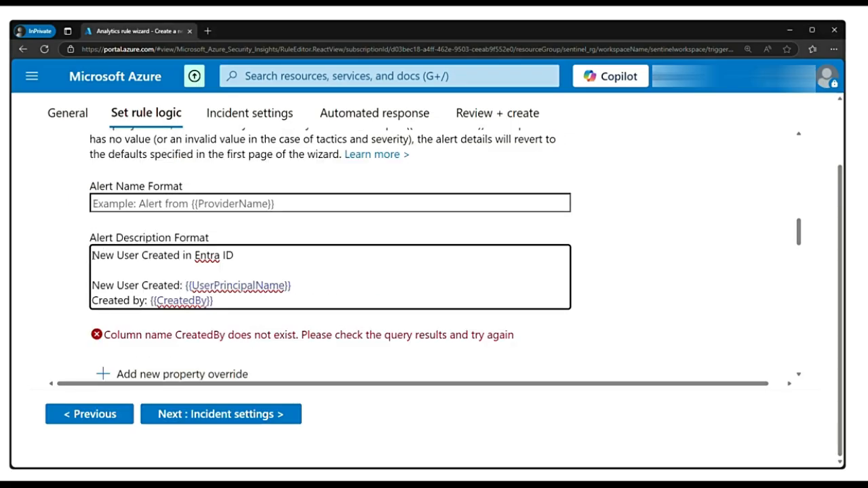
Step: Review the alert description's title line and its {{UserPrincipalName}} and {{CreatedBy}} placeholders, and clear the description
{"action": "left_click_drag", "start_coordinate": [91, 255], "coordinate": [251, 262]}
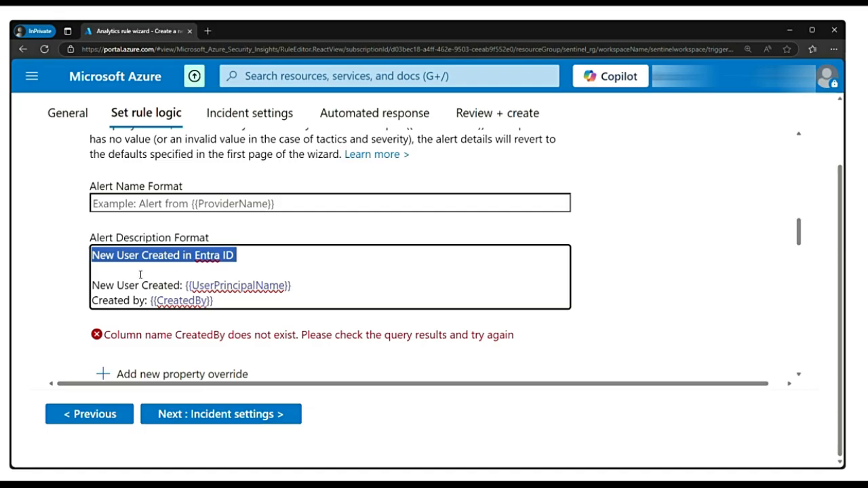
{"action": "left_click_drag", "start_coordinate": [93, 285], "coordinate": [181, 286]}
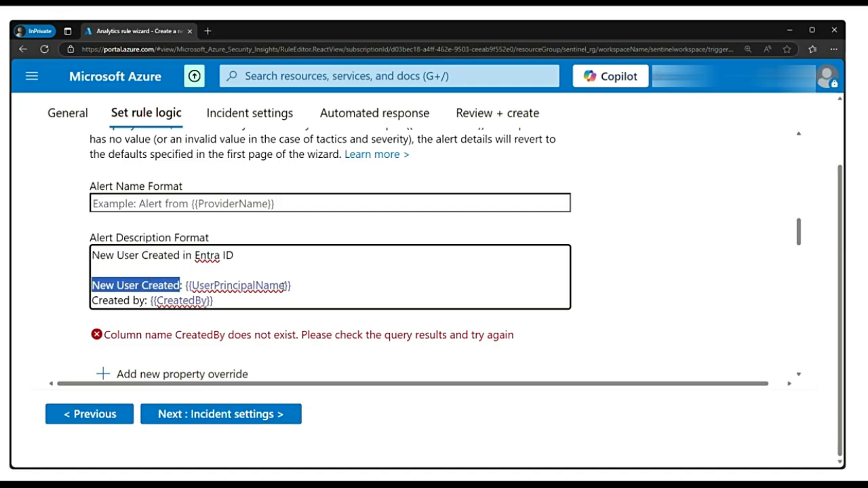
{"action": "left_click_drag", "start_coordinate": [313, 286], "coordinate": [183, 285]}
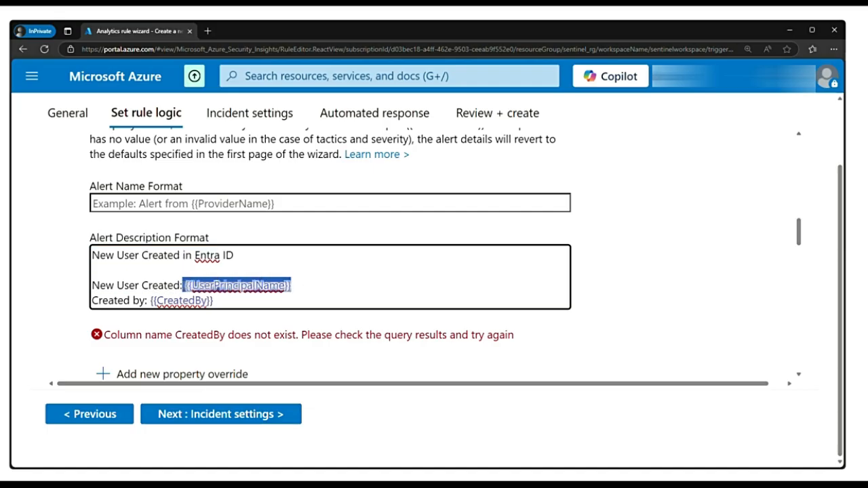
{"action": "left_click_drag", "start_coordinate": [94, 301], "coordinate": [144, 301]}
{"action": "left_click", "coordinate": [226, 300]}
{"action": "left_click", "coordinate": [93, 286], "text": "shift"}
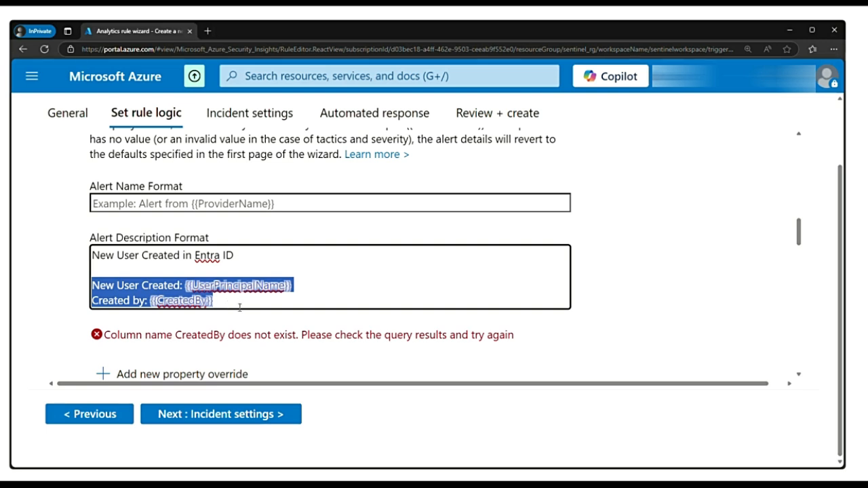
{"action": "left_click_drag", "start_coordinate": [221, 303], "coordinate": [102, 263]}
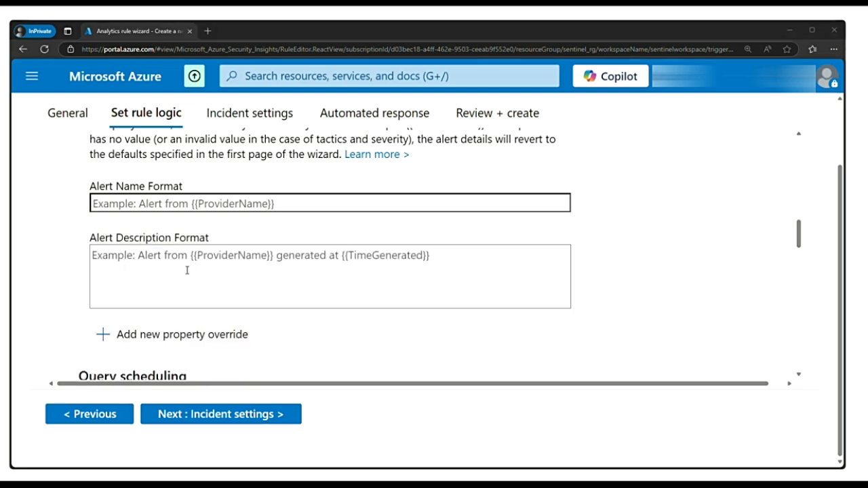
Step: Draft a Severity case expression in the alert description mapping admin to High, test to Low and otherwise Medium, review its terms, and clear it
{"action": "left_click", "coordinate": [150, 262]}
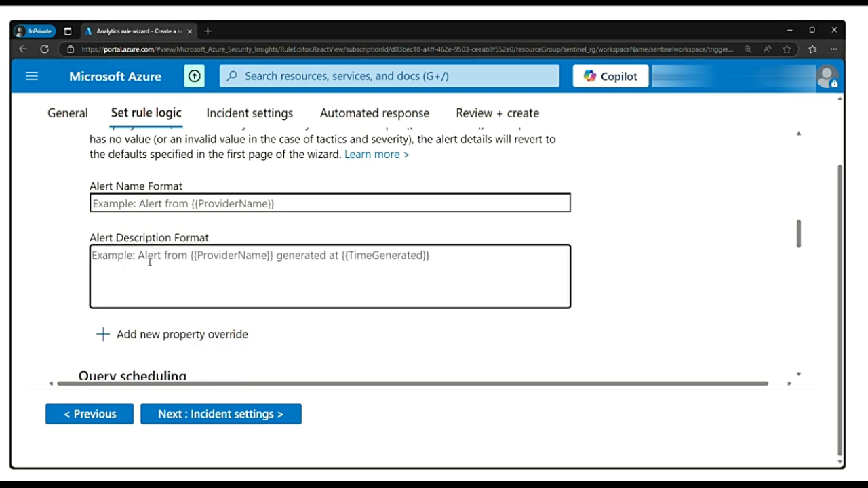
{"action": "type", "text": "| extend Severity = case(     UserPrincipalName contains \"admin\", \"High\",     UserPrincipalName contains \"test\", \"Low\",     \"Medium\" )"}
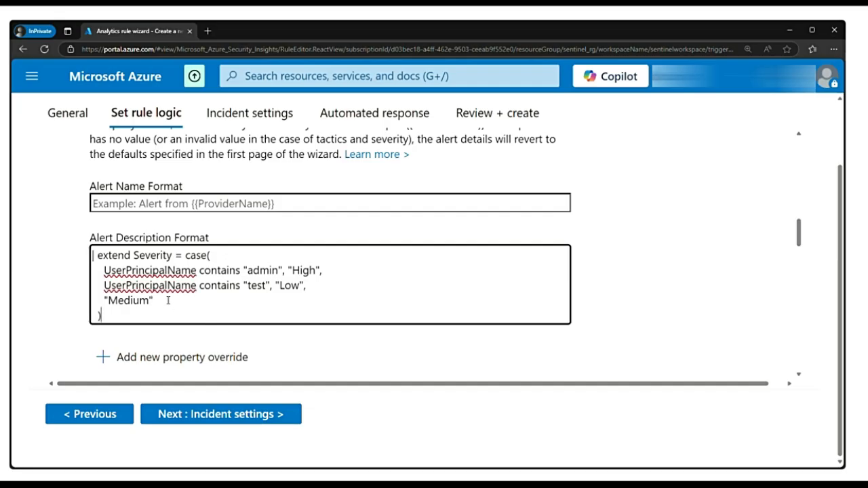
{"action": "left_click_drag", "start_coordinate": [97, 255], "coordinate": [214, 257]}
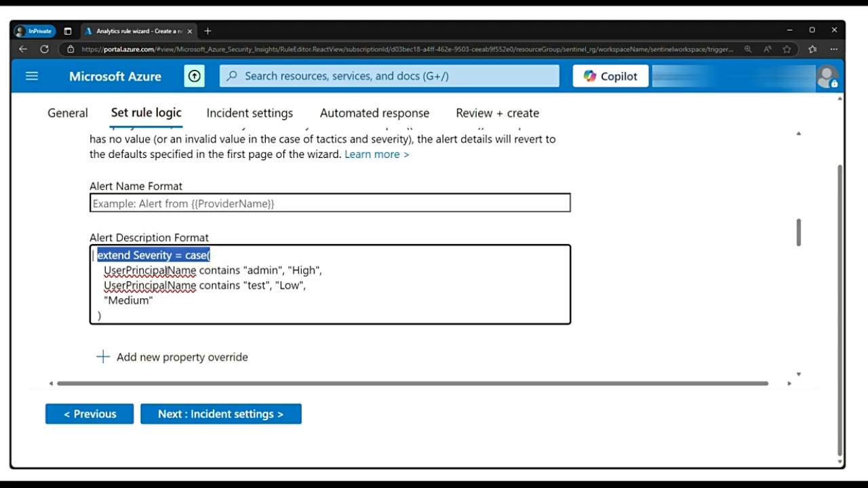
{"action": "double_click", "coordinate": [120, 270]}
{"action": "double_click", "coordinate": [224, 270]}
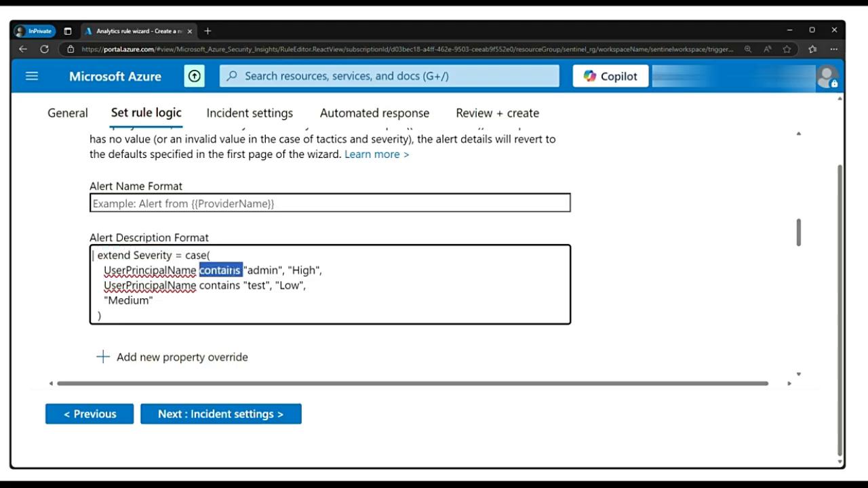
{"action": "double_click", "coordinate": [264, 270]}
{"action": "double_click", "coordinate": [298, 271]}
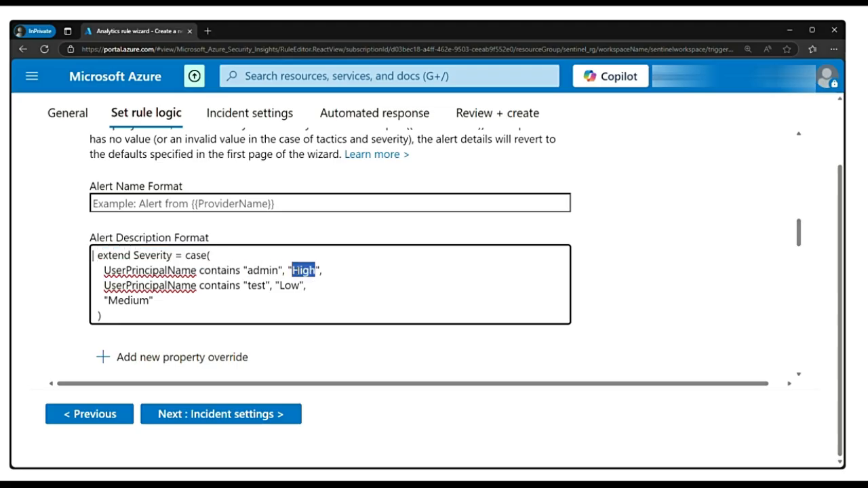
{"action": "double_click", "coordinate": [153, 286]}
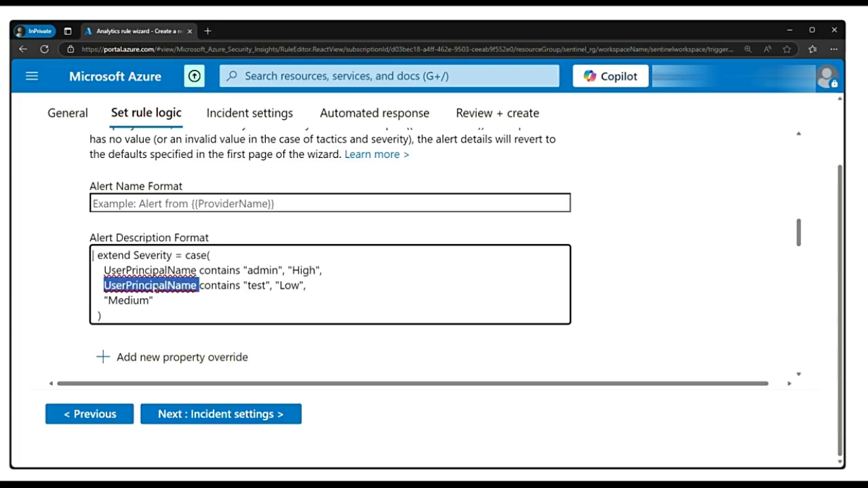
{"action": "double_click", "coordinate": [256, 286]}
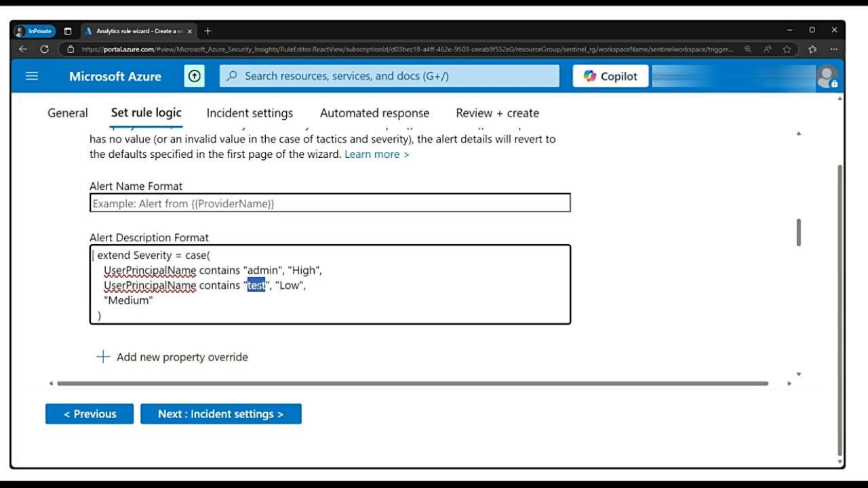
{"action": "double_click", "coordinate": [290, 286]}
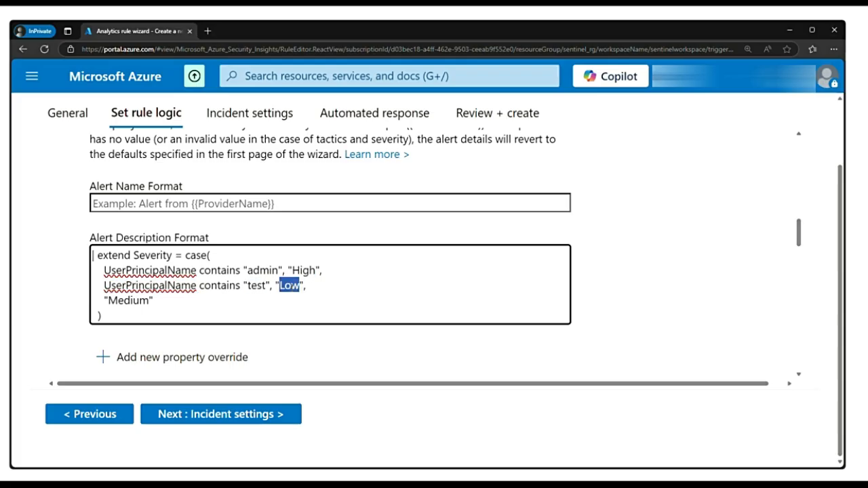
{"action": "double_click", "coordinate": [128, 300]}
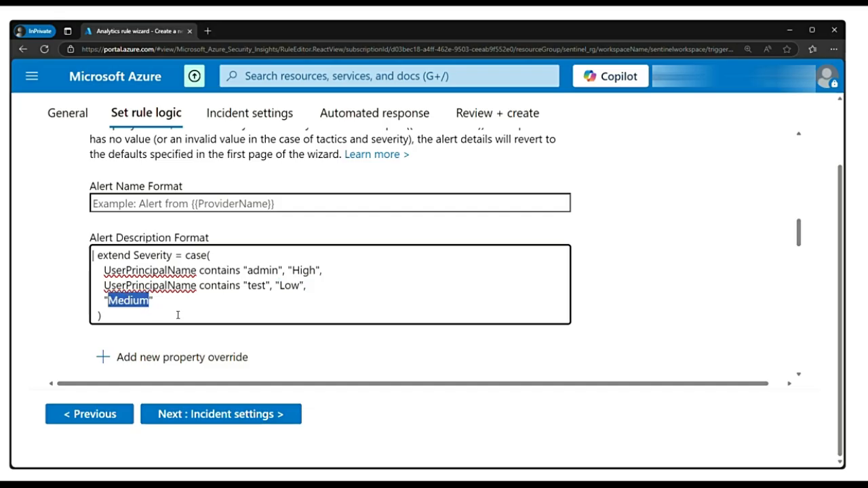
{"action": "left_click_drag", "start_coordinate": [156, 316], "coordinate": [67, 253]}
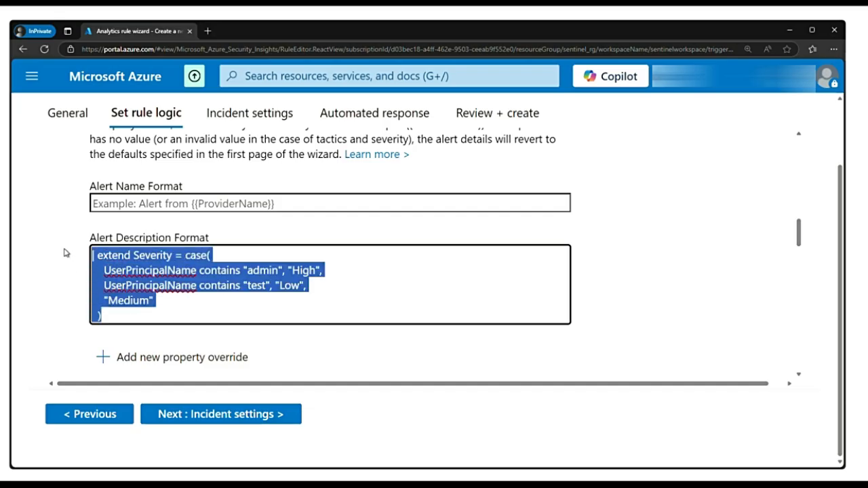
{"action": "key", "text": "BackSpace"}
Step: Set the alert name format to "New User Created: {{UserPrincipalName}}" and the description format to "A new user ({{UserPrincipalName}}) was created in Entra ID at {{TimeGenerated}}."
{"action": "scroll", "coordinate": [95, 271], "scroll_direction": "up", "scroll_amount": 2}
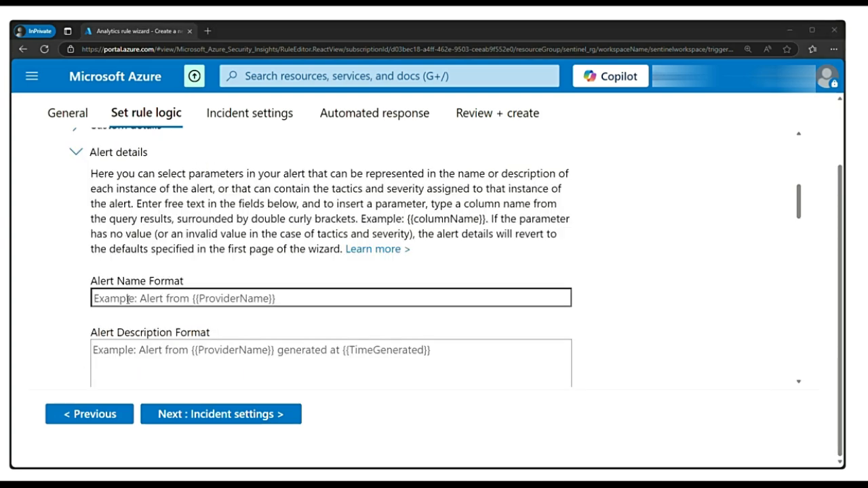
{"action": "left_click", "coordinate": [127, 299]}
{"action": "type", "text": "\"New User Created: {{UserPrincipalName}}\""}
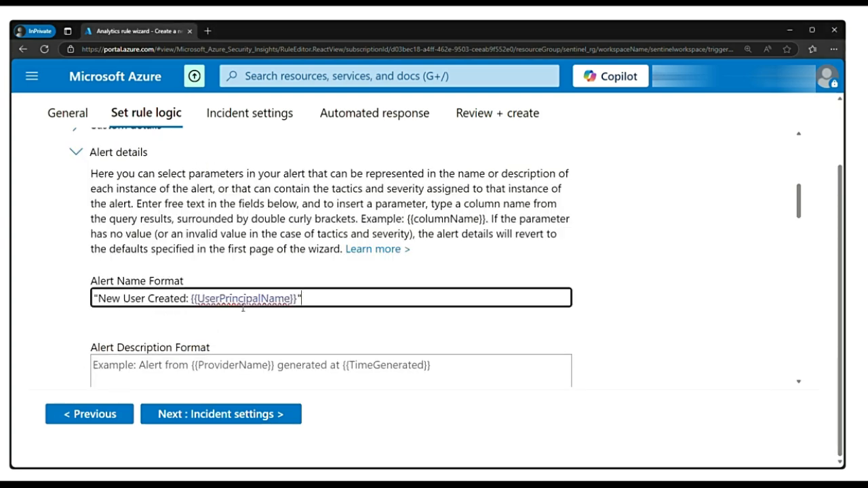
{"action": "scroll", "coordinate": [298, 319], "scroll_direction": "down", "scroll_amount": 3}
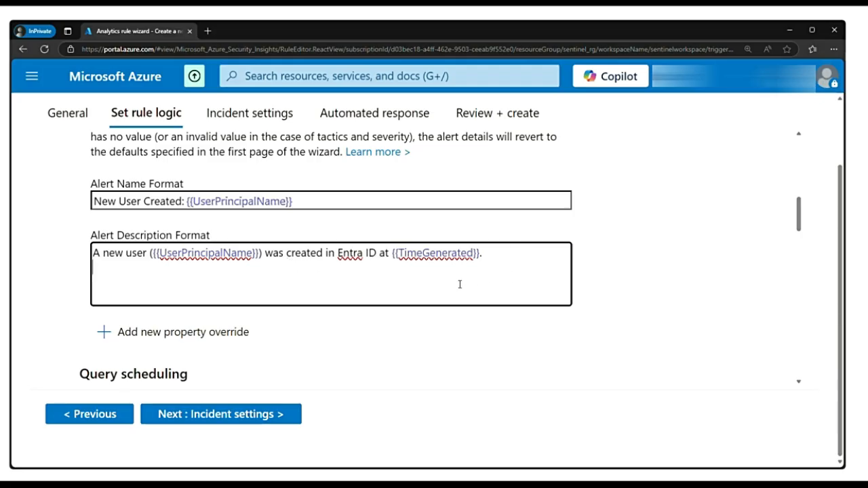
Step: Review the rule's query scheduling, start time, alert threshold and event grouping settings
{"action": "scroll", "coordinate": [119, 219], "scroll_direction": "down", "scroll_amount": 3}
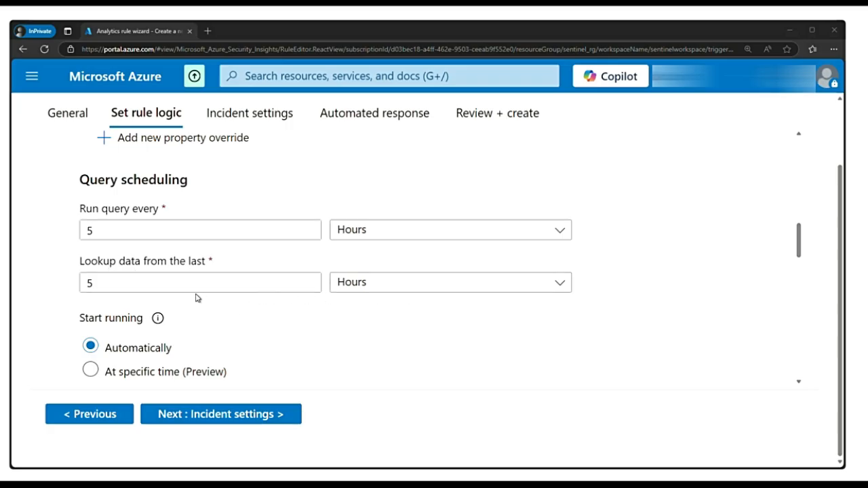
{"action": "scroll", "coordinate": [232, 305], "scroll_direction": "down", "scroll_amount": 2}
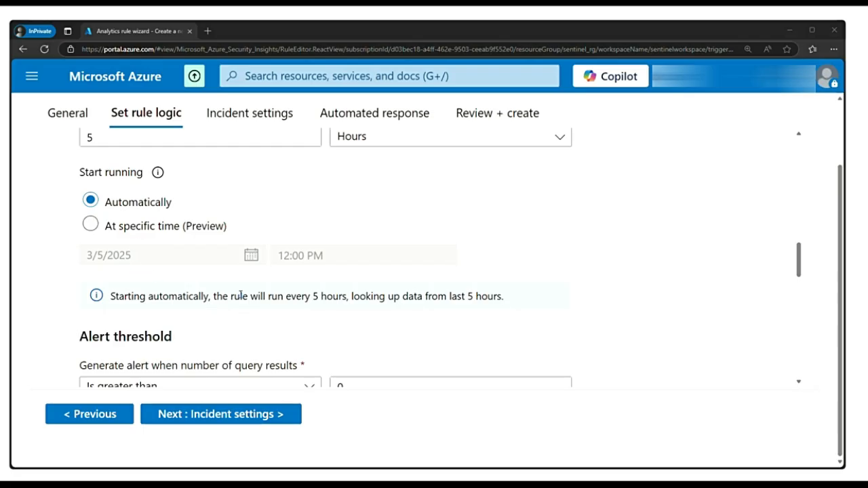
{"action": "scroll", "coordinate": [260, 296], "scroll_direction": "down", "scroll_amount": 3}
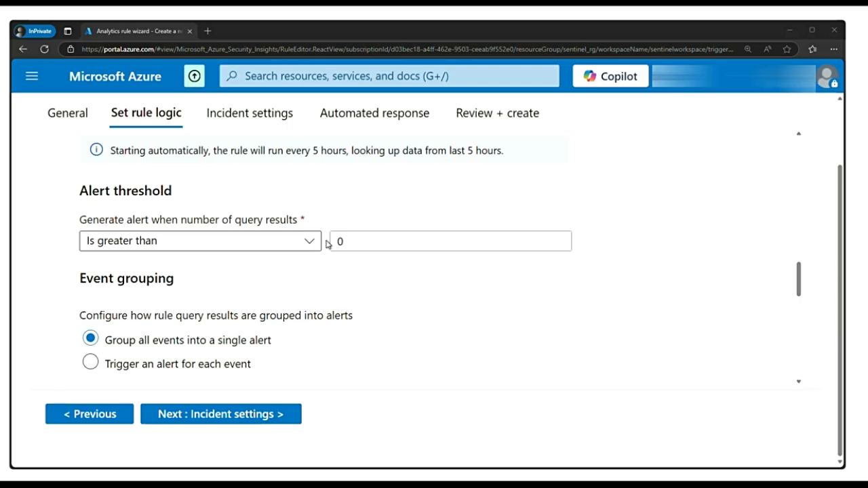
{"action": "left_click", "coordinate": [364, 243]}
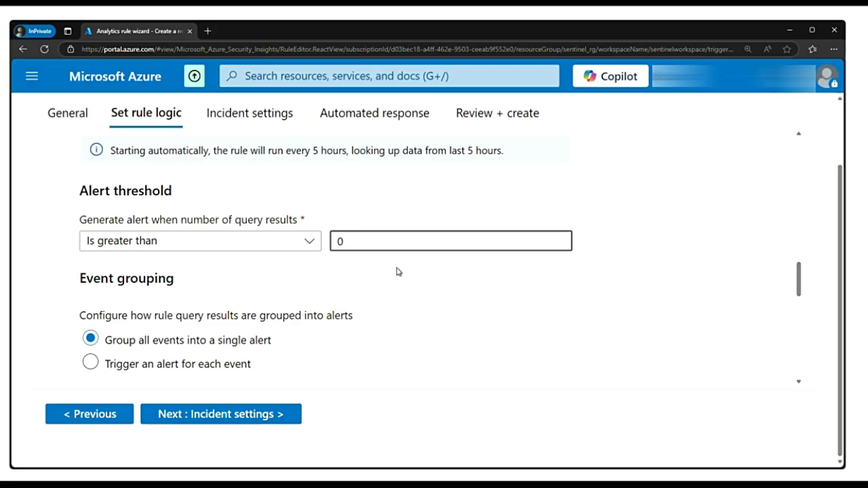
{"action": "scroll", "coordinate": [271, 280], "scroll_direction": "down", "scroll_amount": 2}
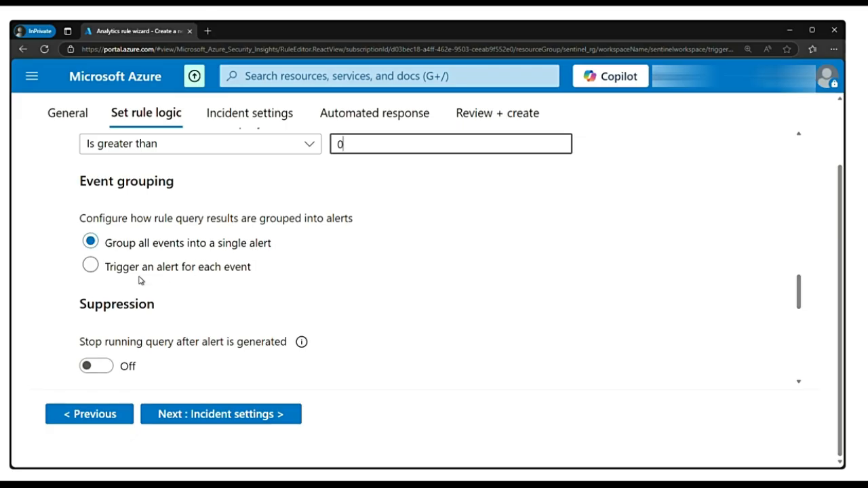
{"action": "left_click_drag", "start_coordinate": [89, 262], "coordinate": [405, 322]}
{"action": "left_click", "coordinate": [329, 306]}
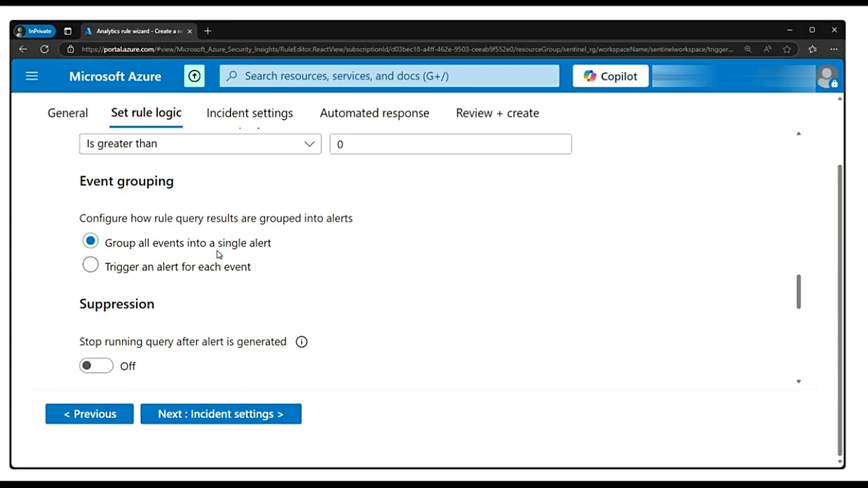
Step: Try the event grouping option Trigger an alert for each event, read its alert-limit note, and return to Group all events into a single alert
{"action": "left_click", "coordinate": [182, 277]}
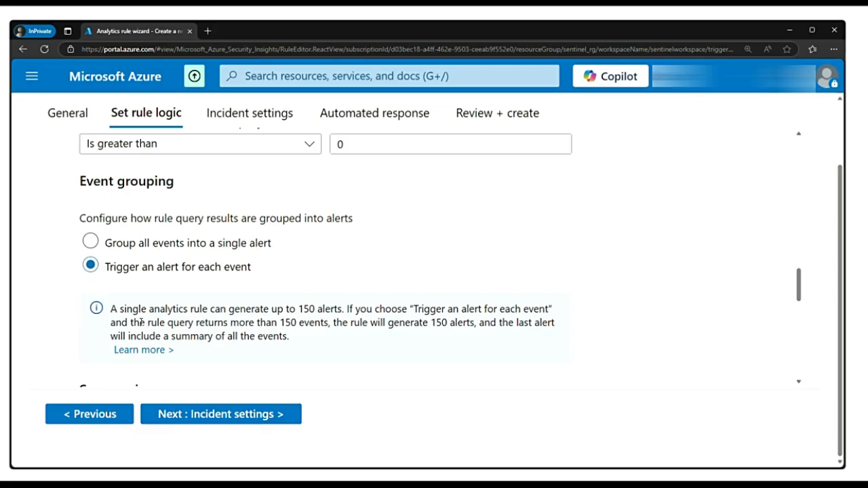
{"action": "left_click_drag", "start_coordinate": [155, 309], "coordinate": [534, 310]}
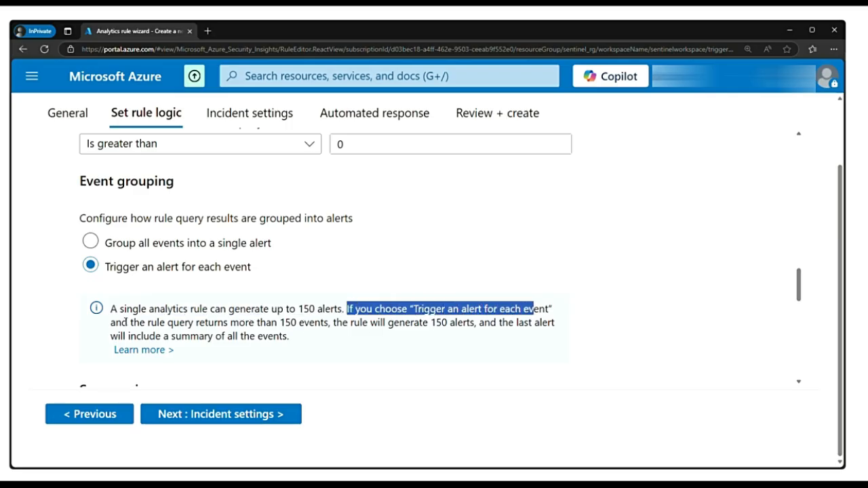
{"action": "left_click_drag", "start_coordinate": [130, 323], "coordinate": [332, 324]}
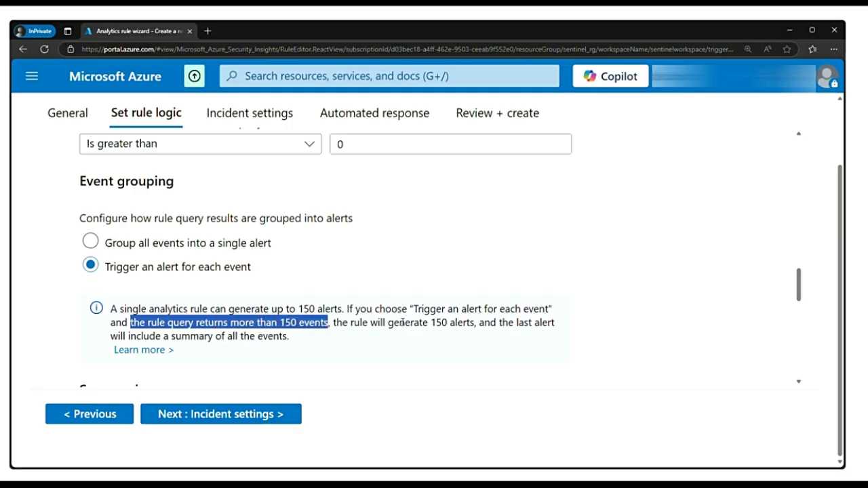
{"action": "left_click_drag", "start_coordinate": [431, 323], "coordinate": [556, 341]}
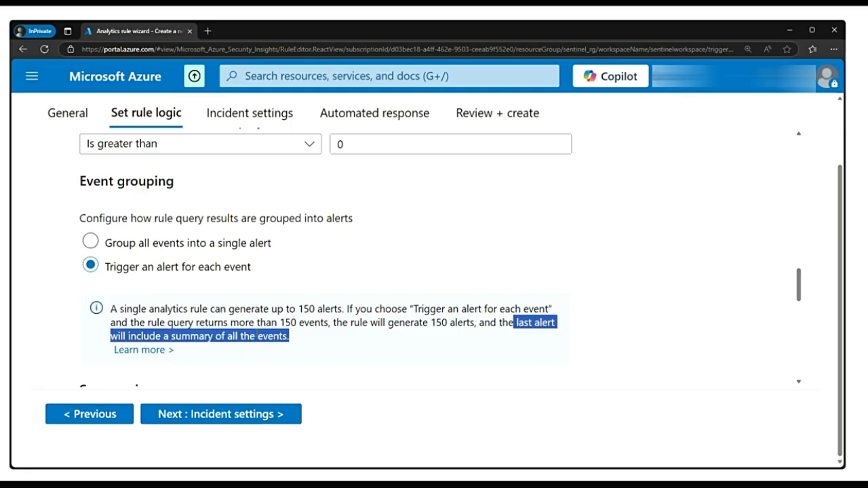
{"action": "left_click", "coordinate": [91, 242]}
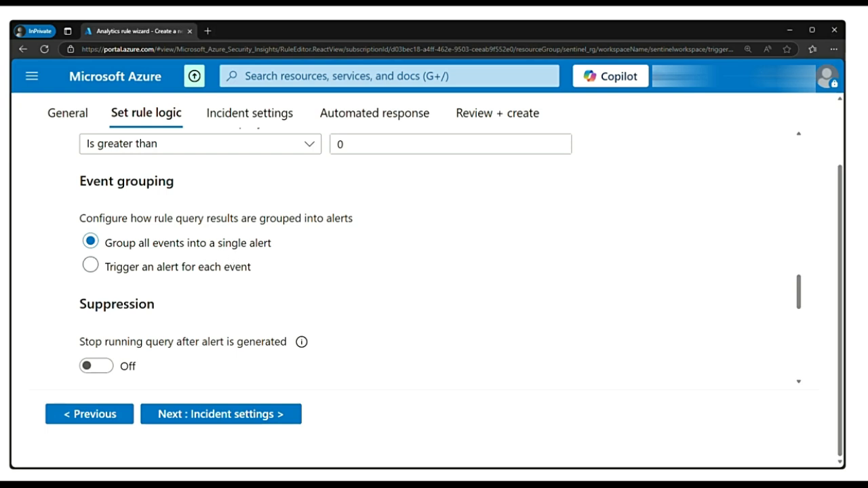
Step: Turn on suppression so the query stops running after an alert is generated
{"action": "scroll", "coordinate": [109, 284], "scroll_direction": "down", "scroll_amount": 1}
{"action": "double_click", "coordinate": [122, 255]}
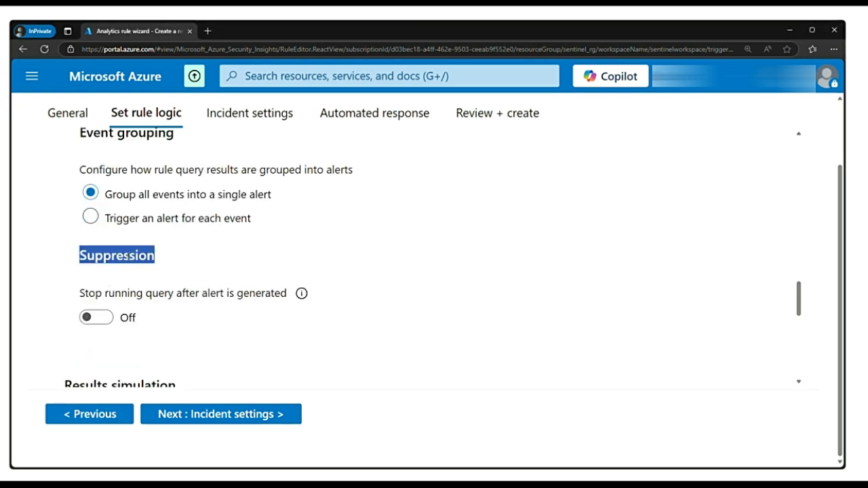
{"action": "left_click", "coordinate": [99, 319]}
{"action": "left_click", "coordinate": [99, 319]}
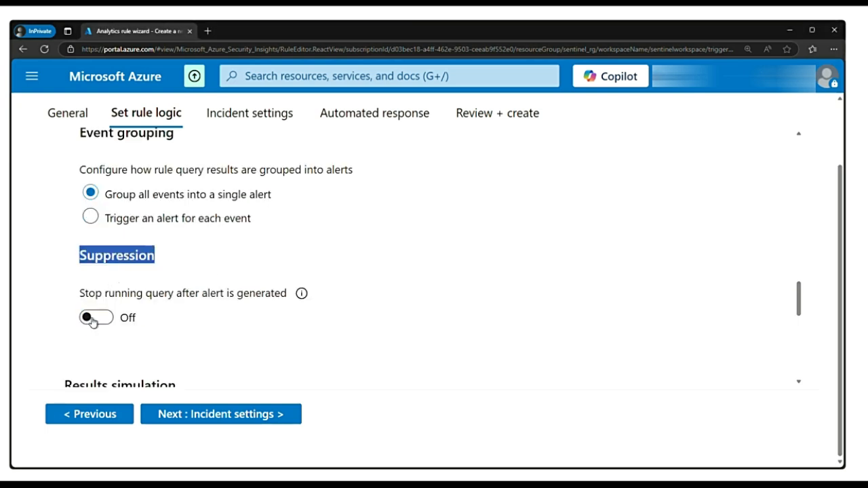
{"action": "left_click", "coordinate": [99, 319]}
{"action": "scroll", "coordinate": [207, 325], "scroll_direction": "down", "scroll_amount": 1}
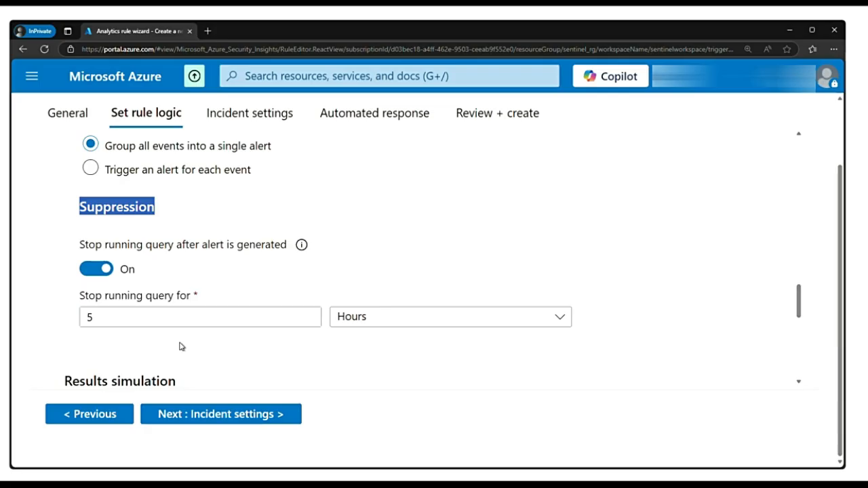
Step: Try suppression periods of 0, 5 and 4 hours, and turn suppression off
{"action": "left_click", "coordinate": [180, 315]}
{"action": "key", "text": "BackSpace"}
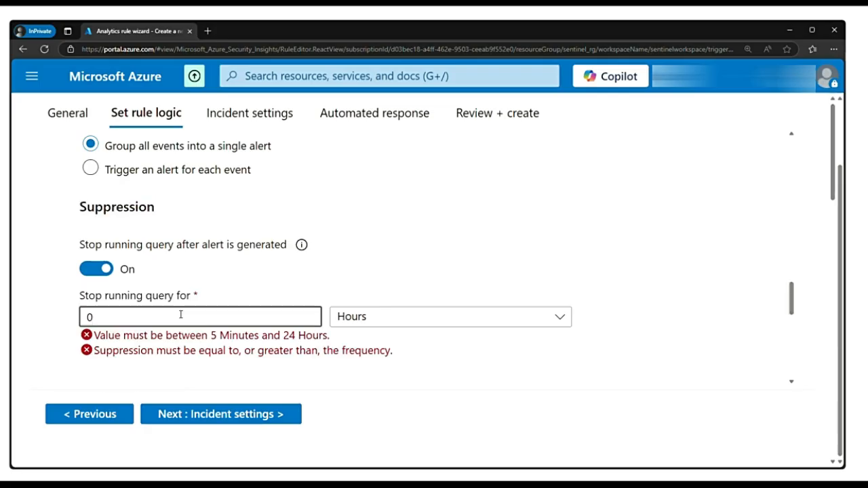
{"action": "type", "text": "5"}
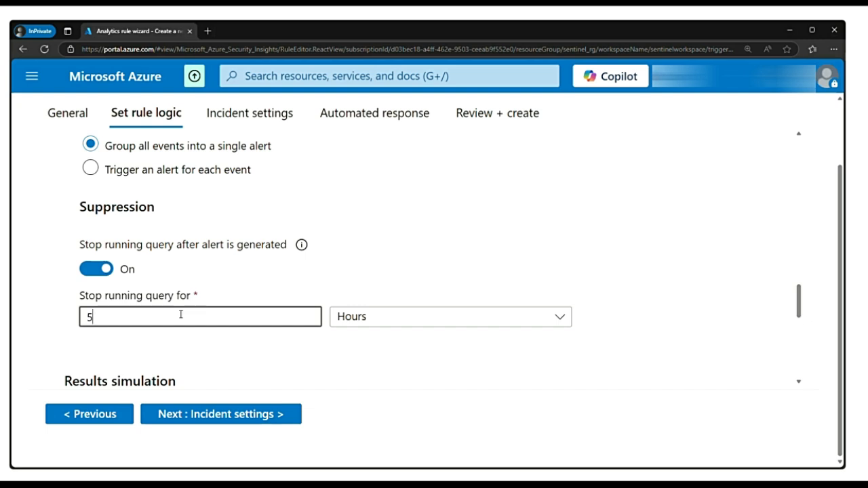
{"action": "key", "text": "BackSpace"}
{"action": "type", "text": "4"}
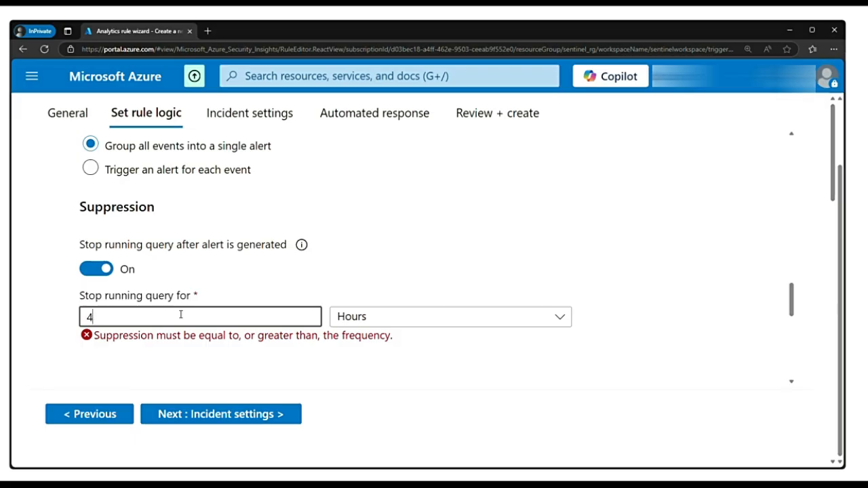
{"action": "key", "text": "BackSpace"}
{"action": "type", "text": "0"}
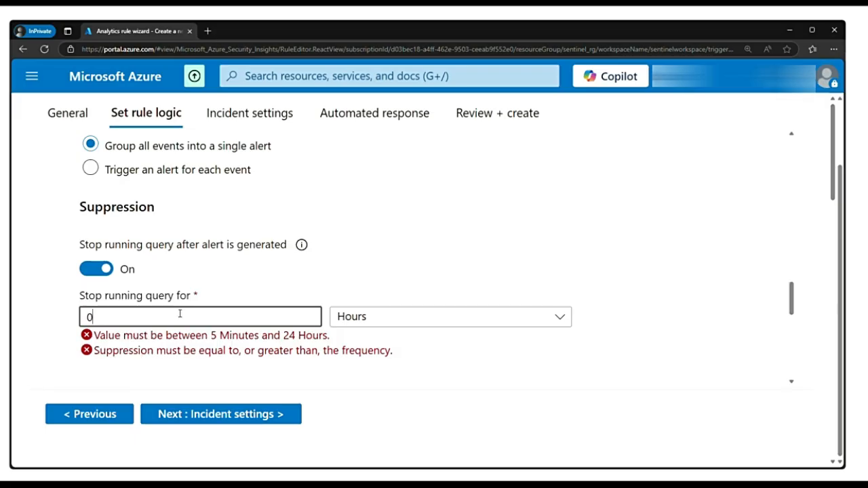
{"action": "left_click", "coordinate": [100, 272]}
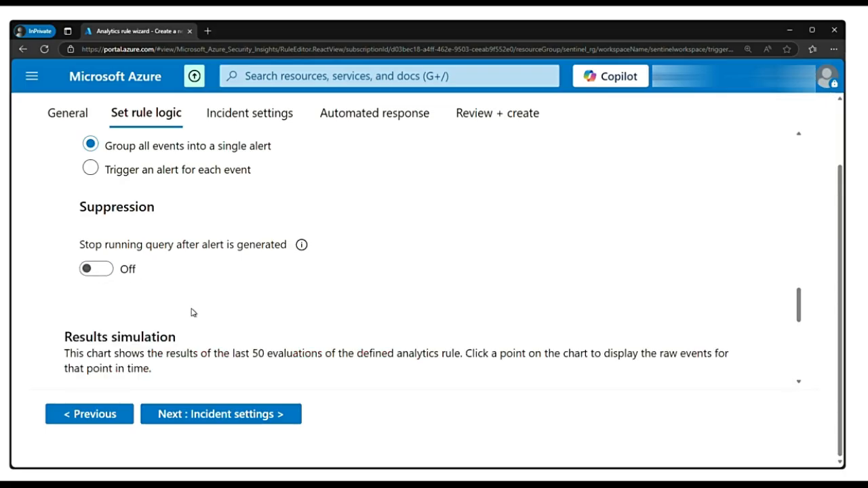
Step: Check the results simulation section and proceed to the rule's incident settings
{"action": "scroll", "coordinate": [192, 312], "scroll_direction": "down", "scroll_amount": 3}
{"action": "scroll", "coordinate": [180, 309], "scroll_direction": "up", "scroll_amount": 1}
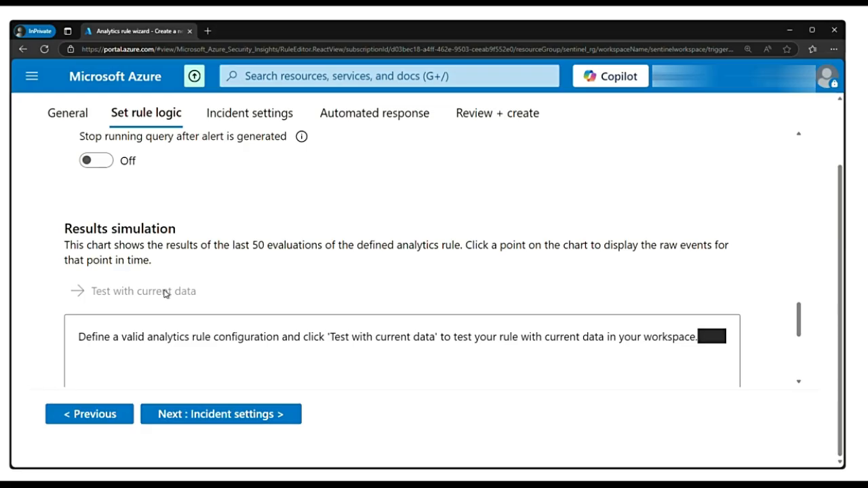
{"action": "scroll", "coordinate": [203, 339], "scroll_direction": "down", "scroll_amount": 1}
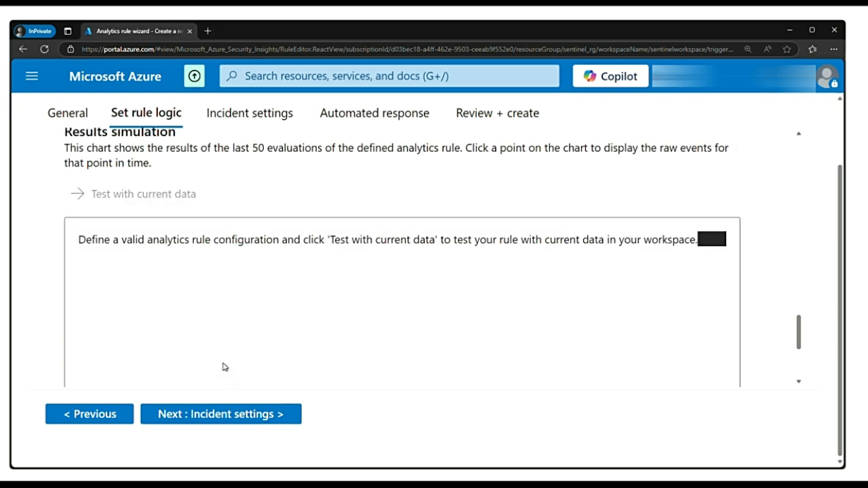
{"action": "left_click", "coordinate": [213, 415]}
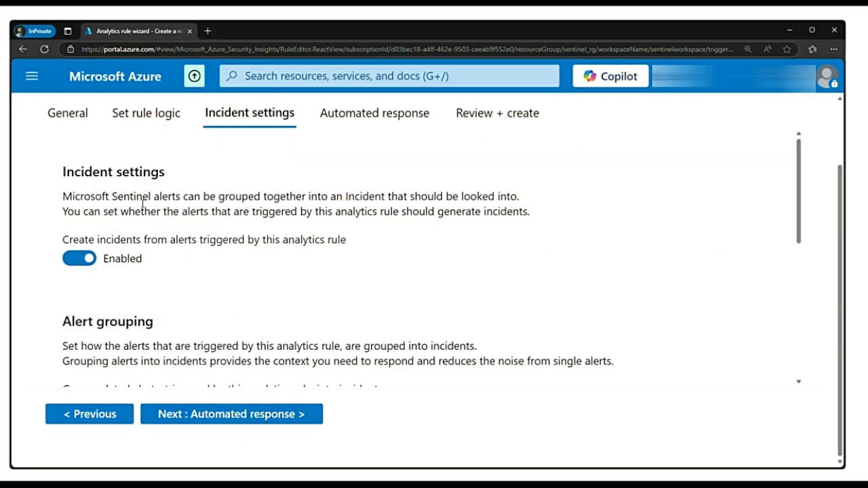
Step: Read the incident creation, alert grouping and re-open options, and proceed to the automated response settings to view adding an automation rule
{"action": "left_click_drag", "start_coordinate": [63, 196], "coordinate": [383, 196]}
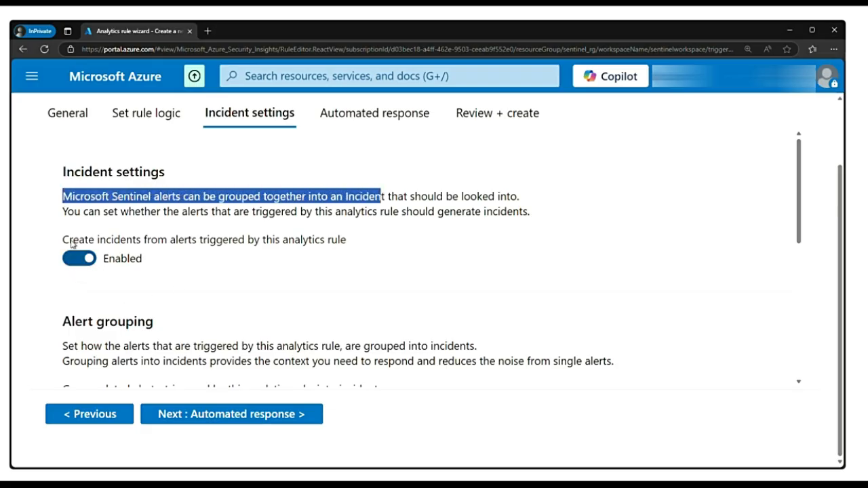
{"action": "left_click_drag", "start_coordinate": [62, 240], "coordinate": [349, 246]}
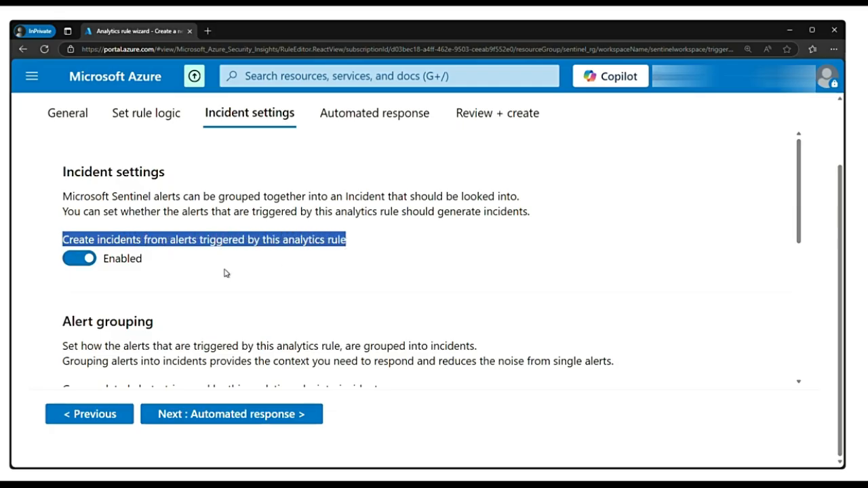
{"action": "scroll", "coordinate": [264, 299], "scroll_direction": "down", "scroll_amount": 2}
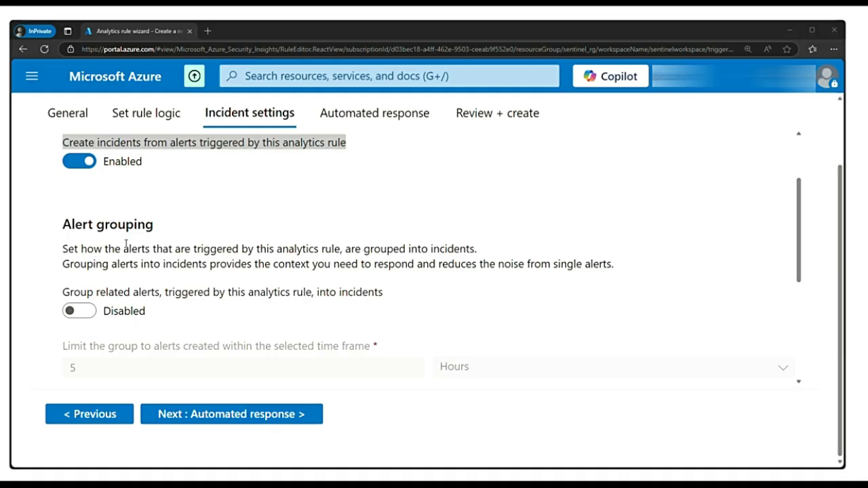
{"action": "scroll", "coordinate": [125, 244], "scroll_direction": "down", "scroll_amount": 3}
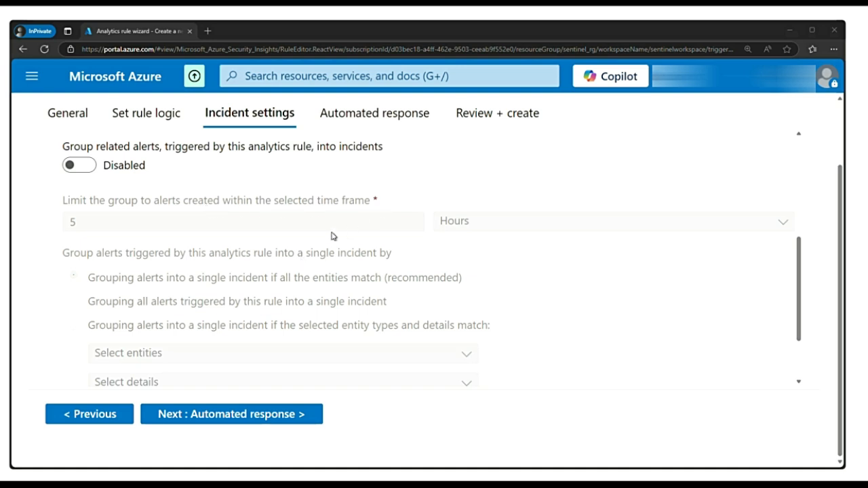
{"action": "scroll", "coordinate": [219, 282], "scroll_direction": "down", "scroll_amount": 1}
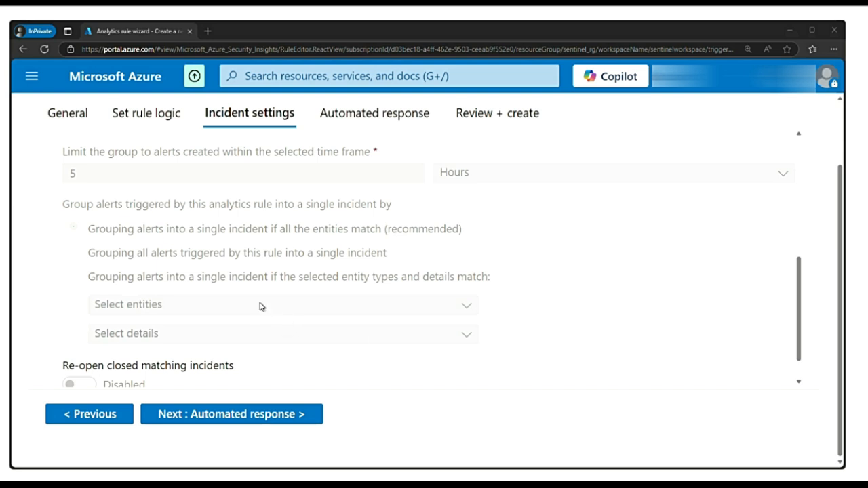
{"action": "scroll", "coordinate": [260, 306], "scroll_direction": "down", "scroll_amount": 1}
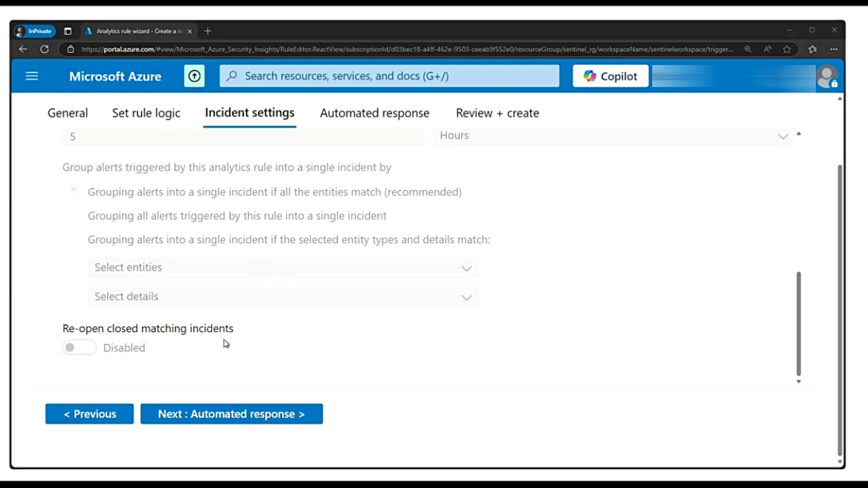
{"action": "left_click", "coordinate": [239, 419]}
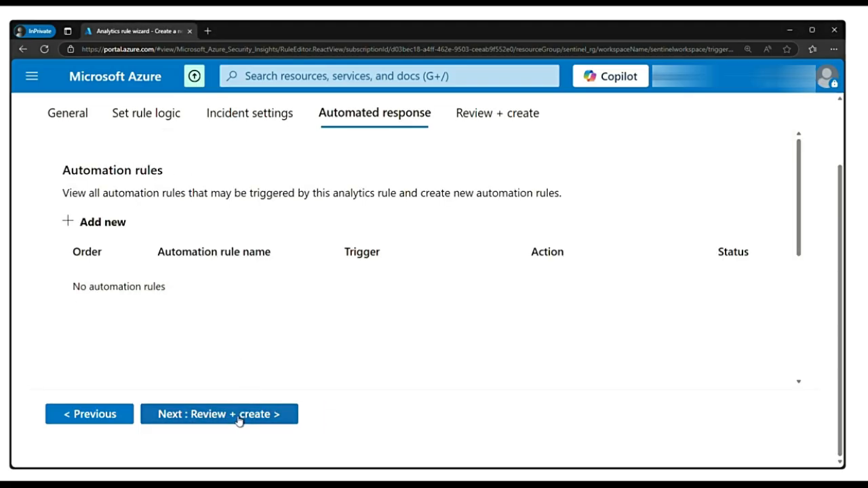
{"action": "left_click", "coordinate": [69, 224]}
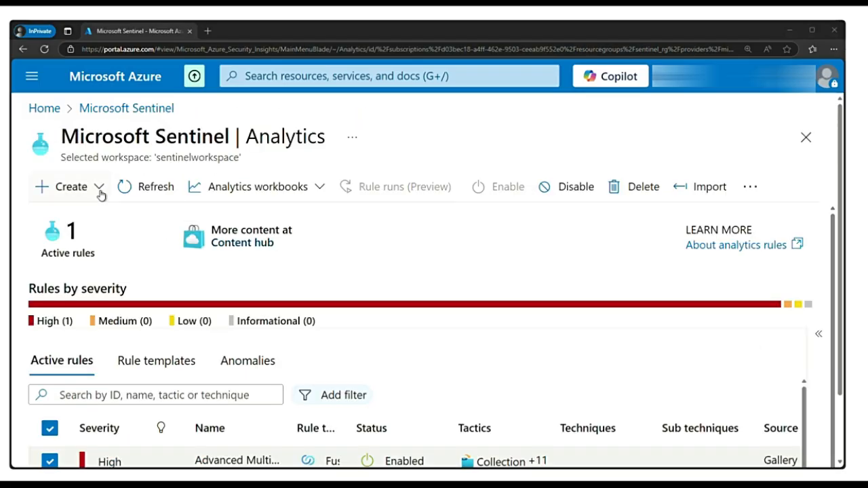
Step: Start a new NRT query rule and name it New User Creation (Near-Real-Time)
{"action": "left_click", "coordinate": [100, 188]}
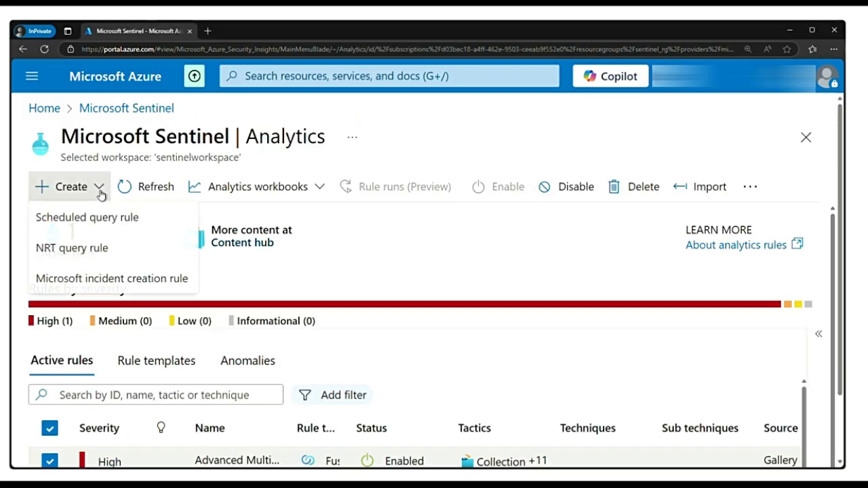
{"action": "left_click", "coordinate": [91, 256]}
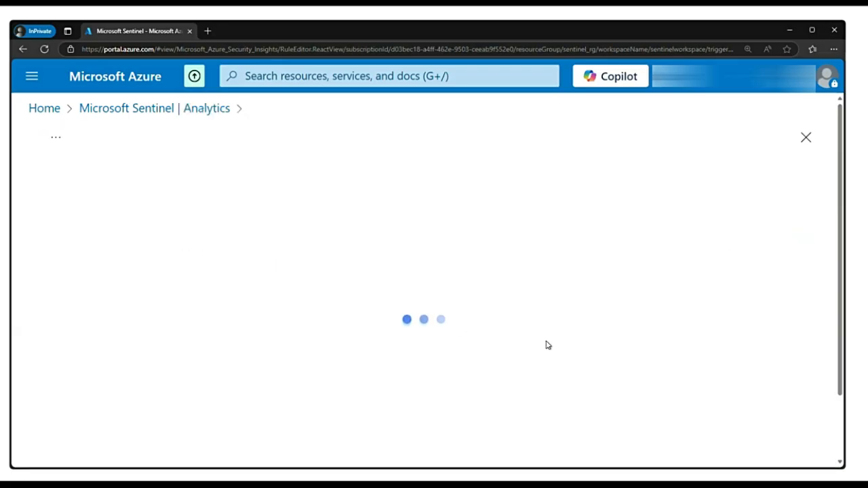
{"action": "left_click", "coordinate": [150, 339]}
{"action": "type", "text": "Ne"}
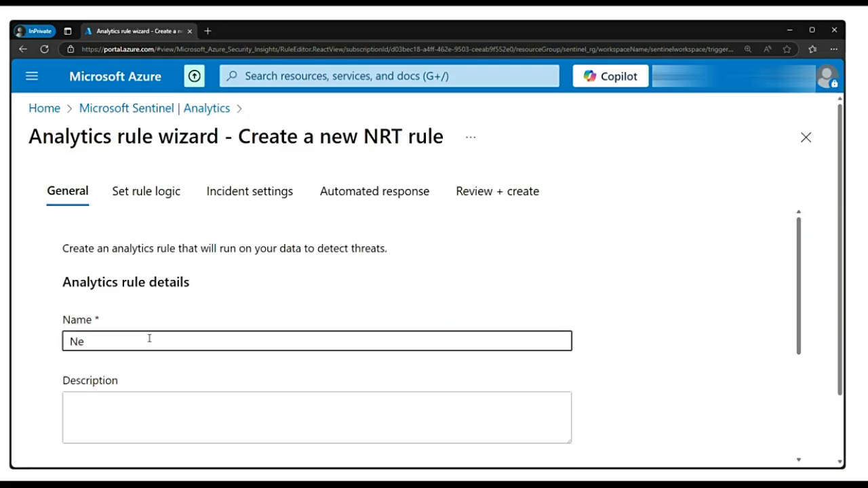
{"action": "type", "text": "w User Creation (Near"}
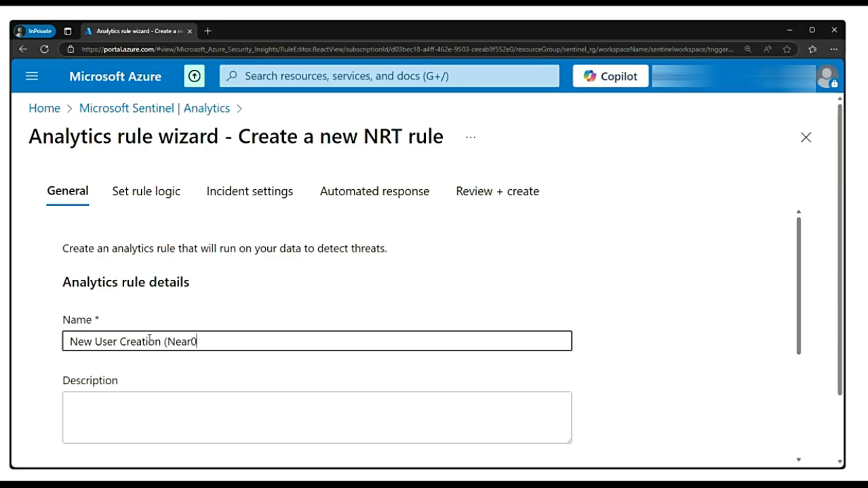
{"action": "type", "text": "-Real-Time)"}
Step: Copy the rule name New User Creation (Near-Real-Time) into the rule's description
{"action": "left_click_drag", "start_coordinate": [253, 342], "coordinate": [70, 341]}
{"action": "key", "text": "ctrl+c"}
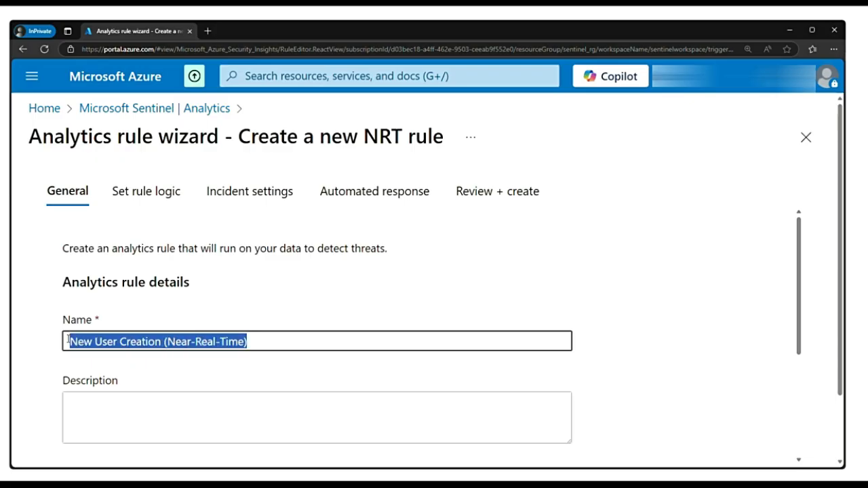
{"action": "left_click", "coordinate": [108, 401]}
{"action": "key", "text": "ctrl+v"}
{"action": "scroll", "coordinate": [226, 405], "scroll_direction": "down", "scroll_amount": 2}
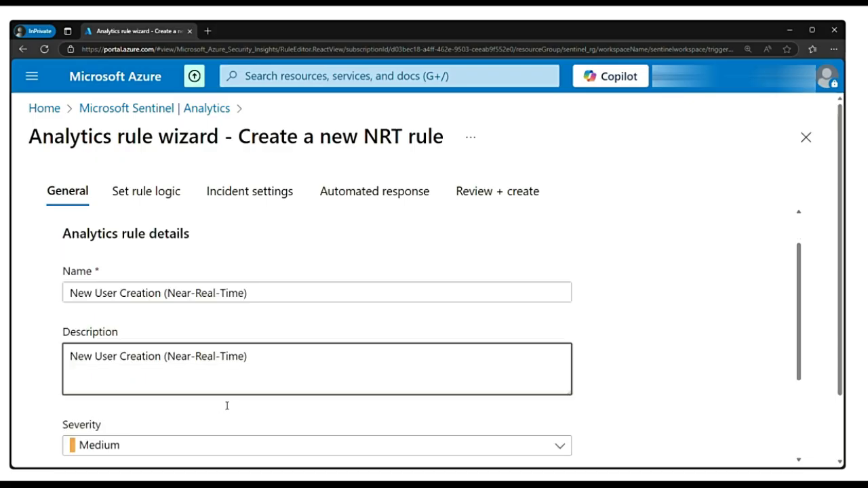
Step: Assign the MITRE ATT&CK tactic Initial Access to the rule and proceed to its rule logic
{"action": "scroll", "coordinate": [225, 406], "scroll_direction": "down", "scroll_amount": 1}
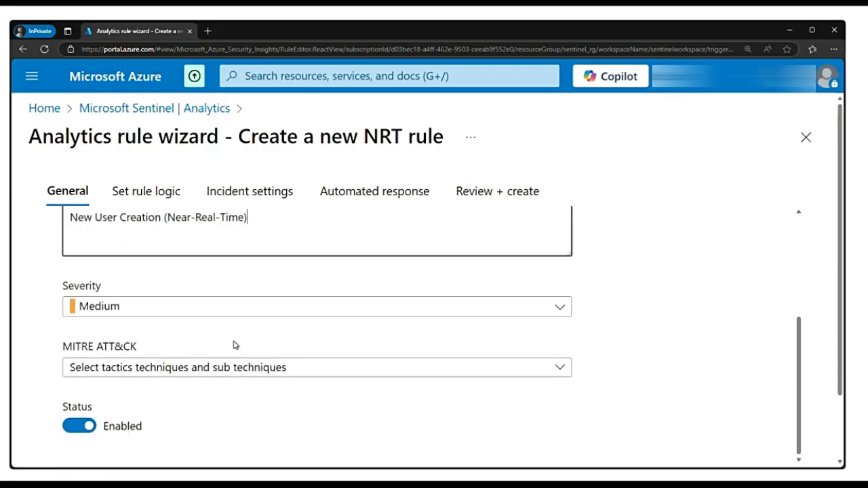
{"action": "left_click", "coordinate": [231, 371]}
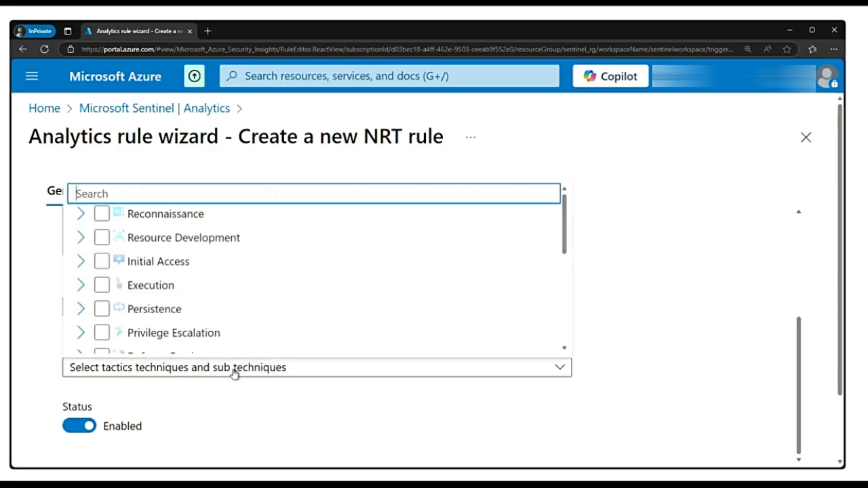
{"action": "left_click", "coordinate": [102, 260]}
{"action": "left_click", "coordinate": [206, 423]}
{"action": "scroll", "coordinate": [234, 414], "scroll_direction": "down", "scroll_amount": 2}
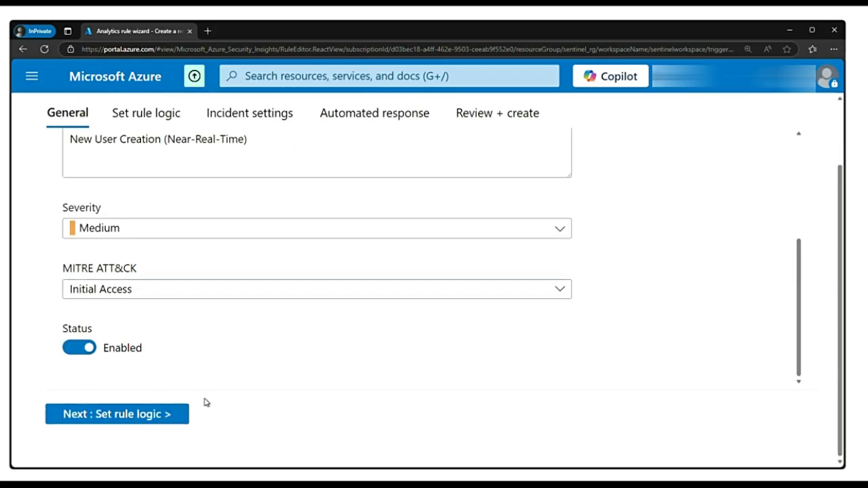
{"action": "left_click", "coordinate": [145, 415]}
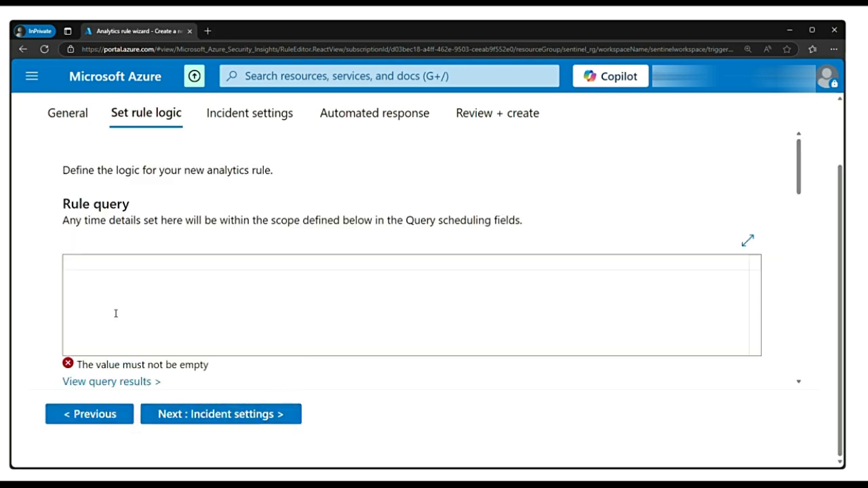
Step: Write the rule query AuditLogs | where OperationName == "Add user", with the where clause on its own line
{"action": "left_click", "coordinate": [283, 266]}
{"action": "type", "text": "Audi"}
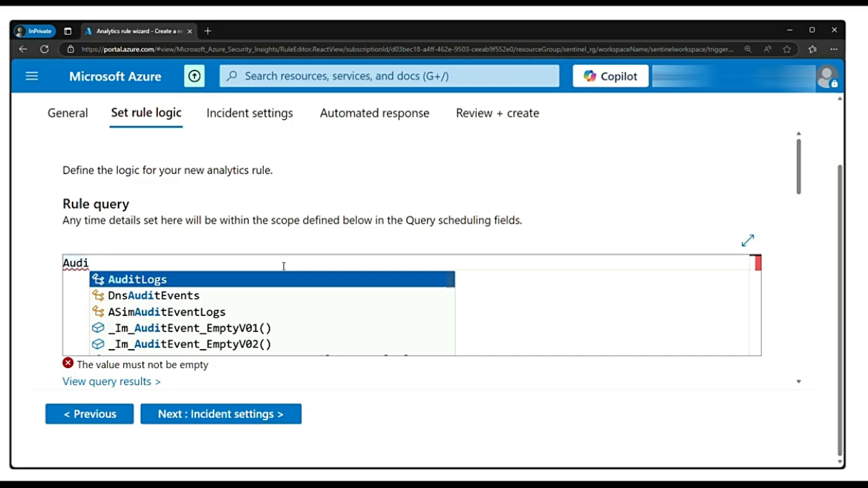
{"action": "key", "text": "Tab"}
{"action": "key", "text": "Return"}
{"action": "type", "text": "| where op"}
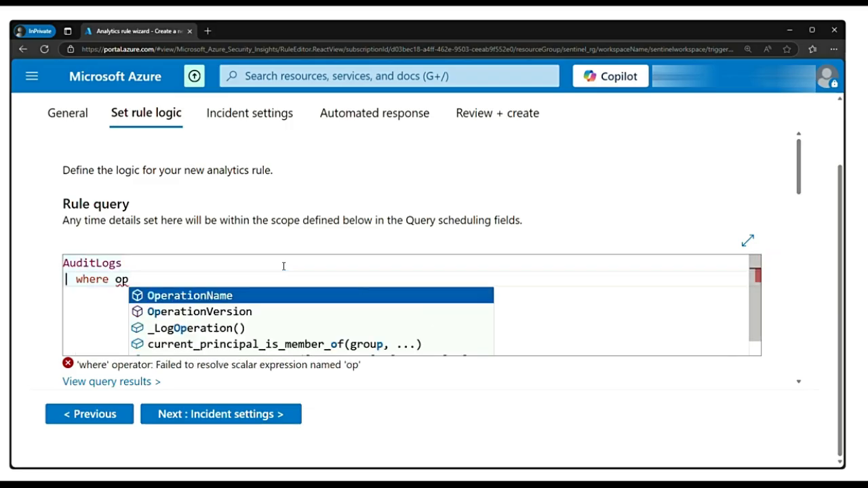
{"action": "key", "text": "Tab"}
{"action": "type", "text": "="}
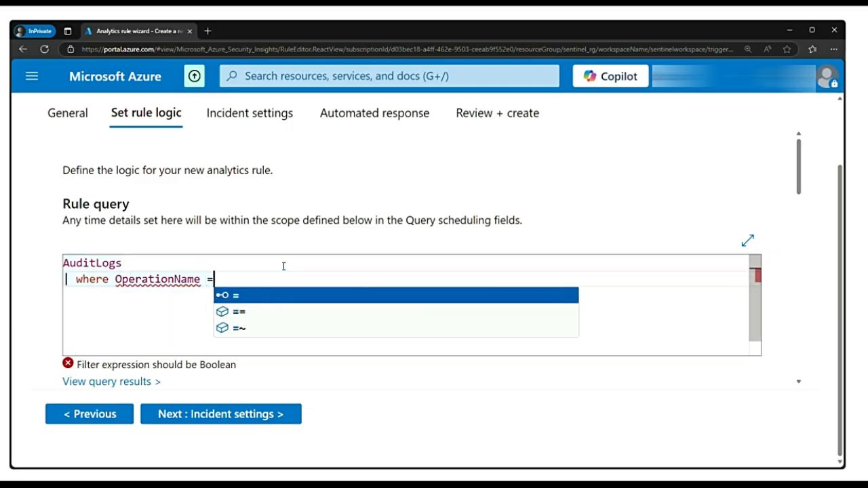
{"action": "type", "text": "= \"Add "}
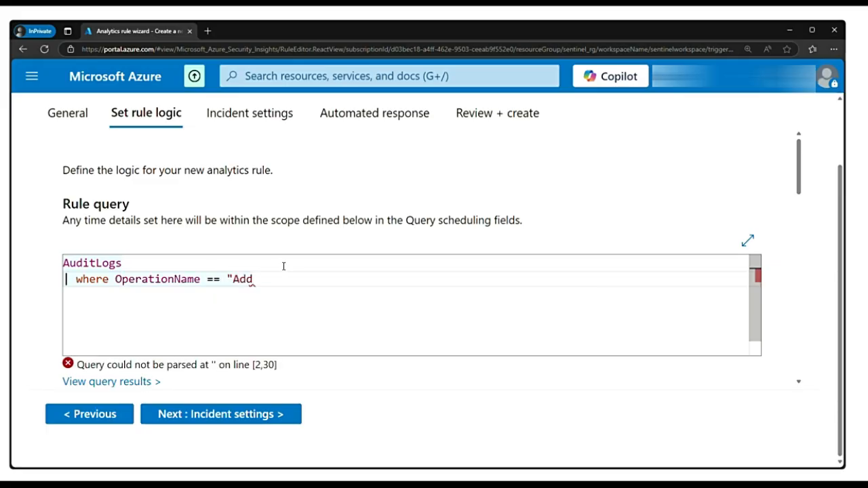
{"action": "type", "text": "user\""}
Step: Keep the default event grouping and suppression settings, and proceed to the NRT rule's incident settings
{"action": "scroll", "coordinate": [284, 266], "scroll_direction": "down", "scroll_amount": 1}
{"action": "scroll", "coordinate": [380, 378], "scroll_direction": "down", "scroll_amount": 10}
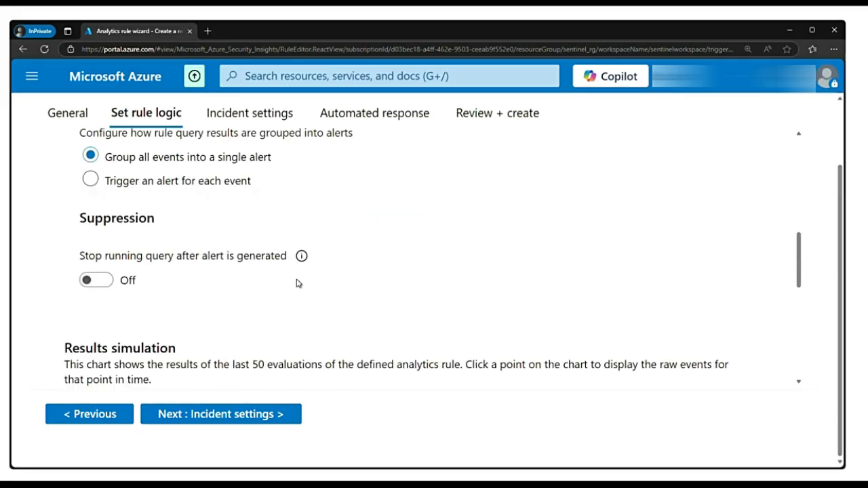
{"action": "scroll", "coordinate": [297, 284], "scroll_direction": "down", "scroll_amount": 4}
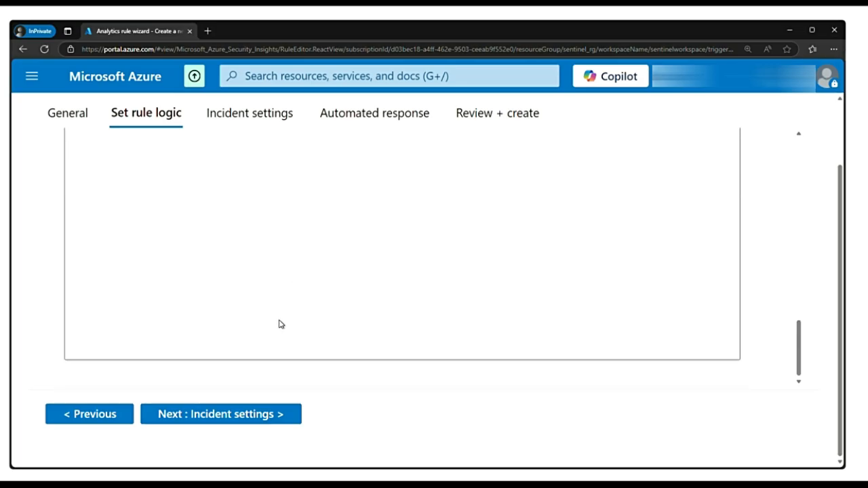
{"action": "scroll", "coordinate": [258, 373], "scroll_direction": "up", "scroll_amount": 1}
{"action": "left_click", "coordinate": [228, 421]}
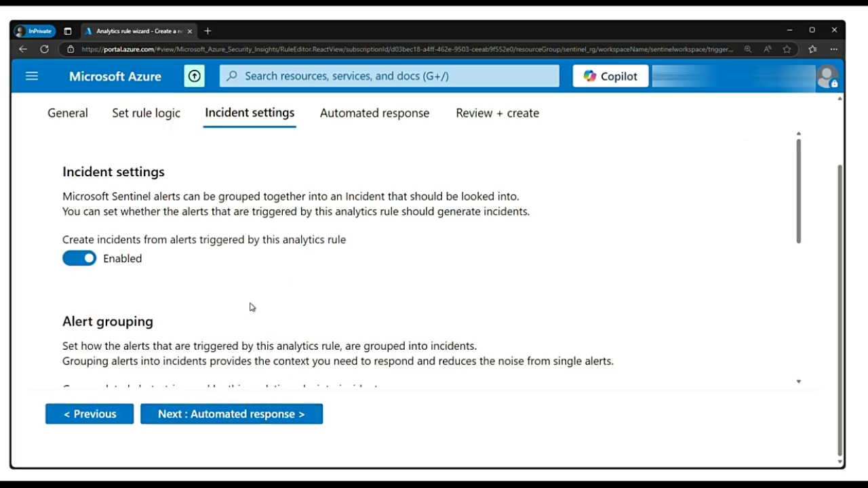
Step: Accept the default incident and automated response settings, and save the NRT rule from the final review
{"action": "scroll", "coordinate": [261, 332], "scroll_direction": "down", "scroll_amount": 2}
{"action": "scroll", "coordinate": [261, 332], "scroll_direction": "down", "scroll_amount": 3}
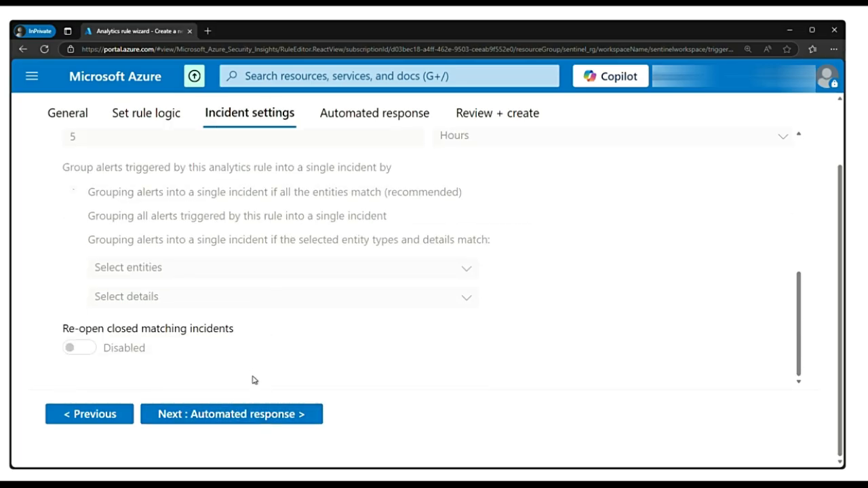
{"action": "left_click", "coordinate": [238, 420]}
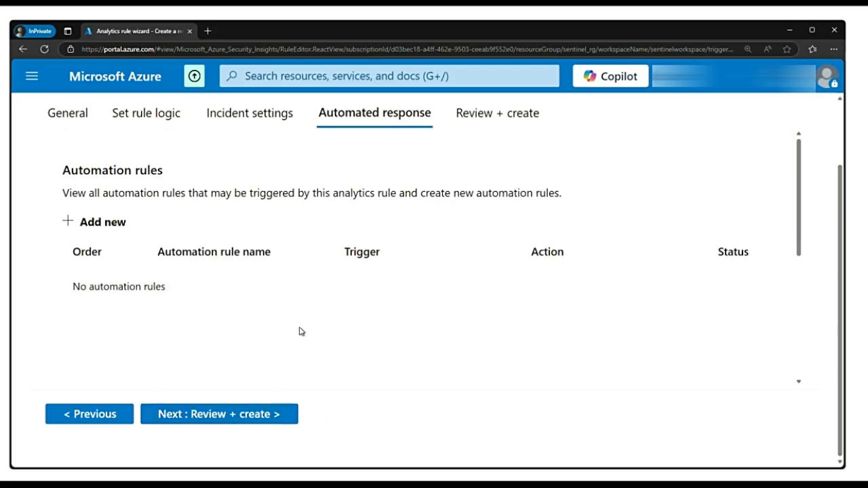
{"action": "left_click", "coordinate": [228, 421]}
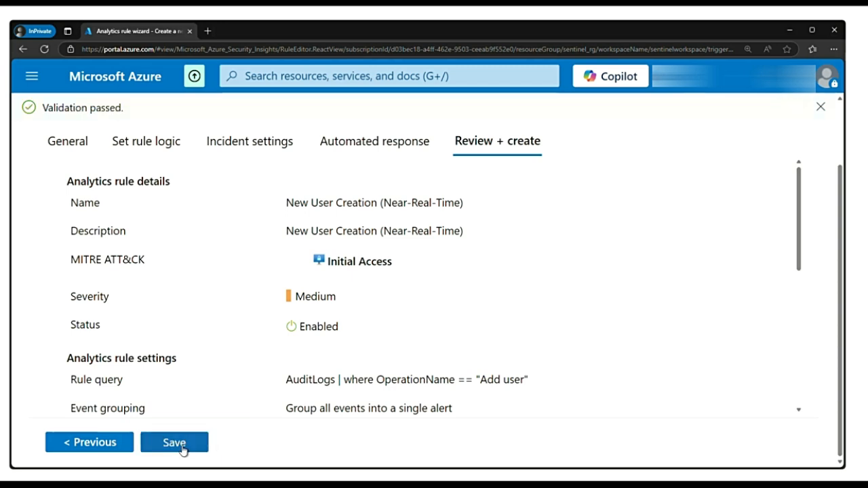
{"action": "left_click", "coordinate": [177, 449]}
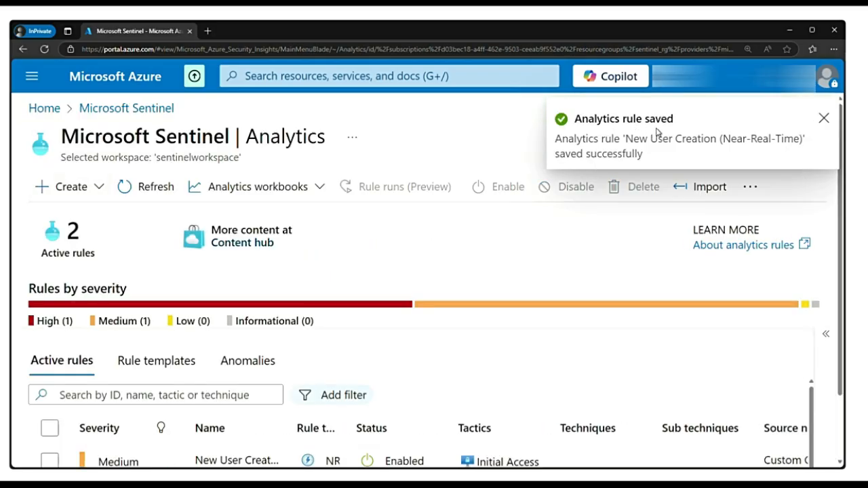
Step: Look through the details of the saved New User Creation (Near-Real-Time) rule among the active rules
{"action": "scroll", "coordinate": [701, 402], "scroll_direction": "down", "scroll_amount": 5}
{"action": "scroll", "coordinate": [702, 391], "scroll_direction": "down", "scroll_amount": 1}
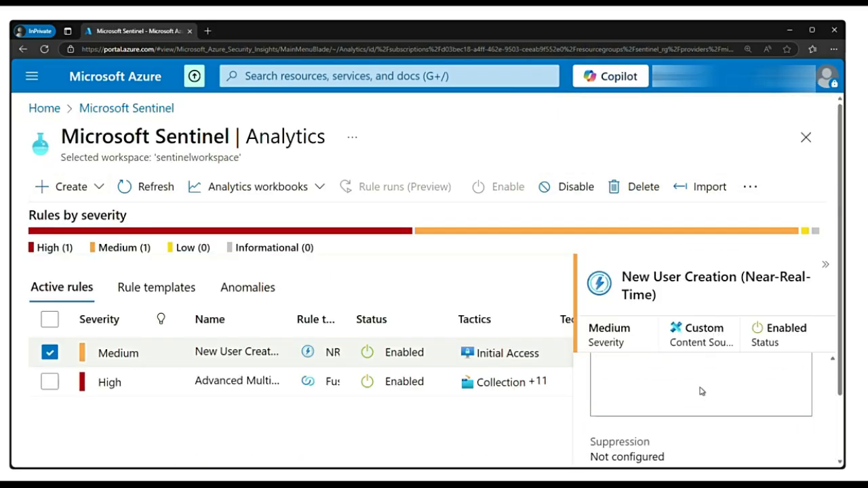
{"action": "scroll", "coordinate": [702, 392], "scroll_direction": "down", "scroll_amount": 1}
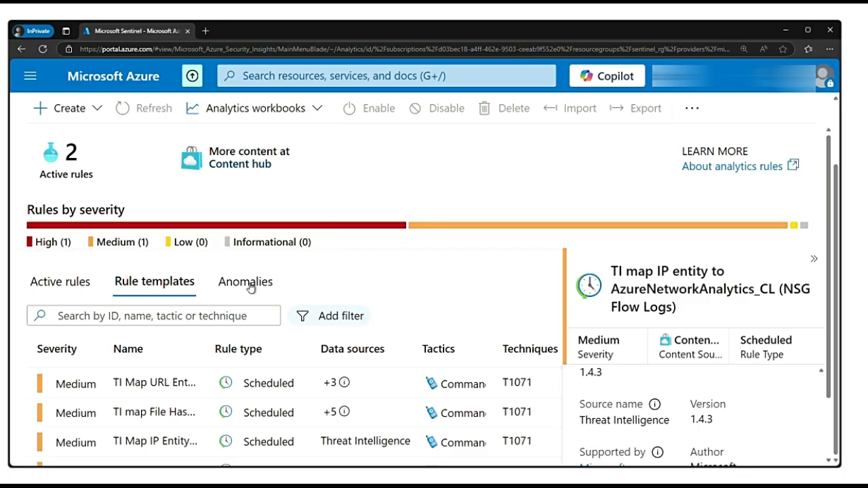
Step: Browse the list of anomaly rules with their status, data sources and tactics
{"action": "left_click", "coordinate": [249, 287]}
{"action": "scroll", "coordinate": [420, 360], "scroll_direction": "down", "scroll_amount": 5}
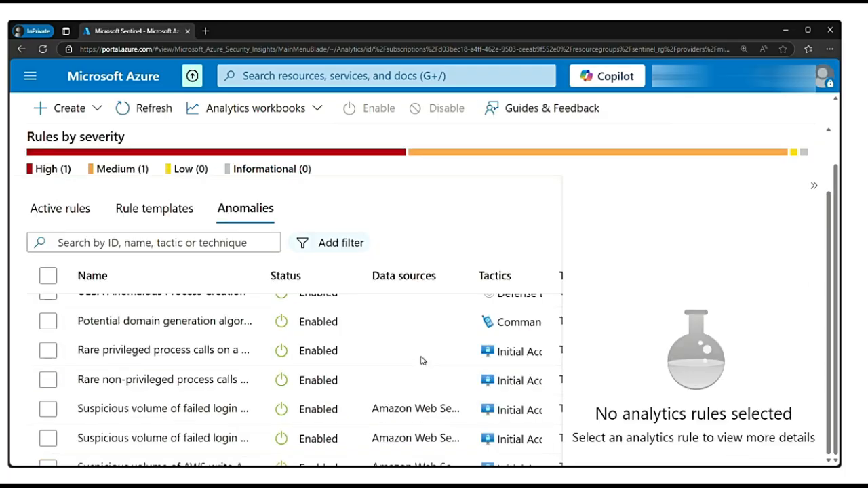
{"action": "scroll", "coordinate": [420, 361], "scroll_direction": "up", "scroll_amount": 8}
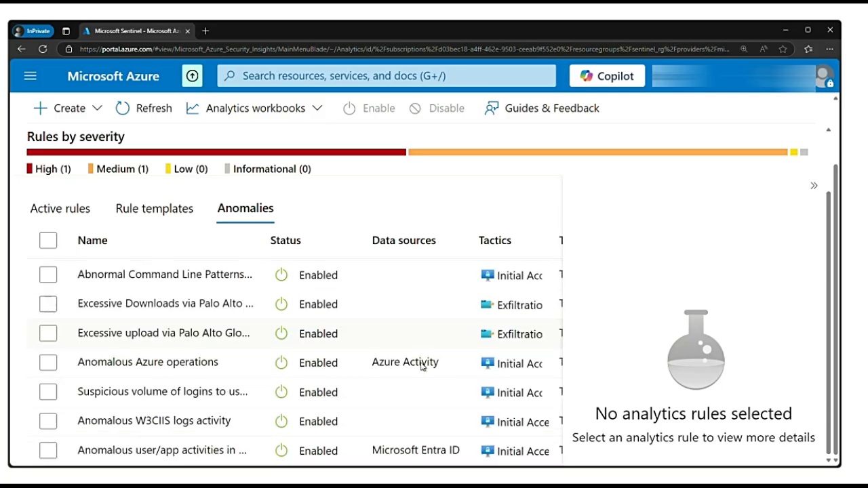
{"action": "scroll", "coordinate": [316, 356], "scroll_direction": "down", "scroll_amount": 10}
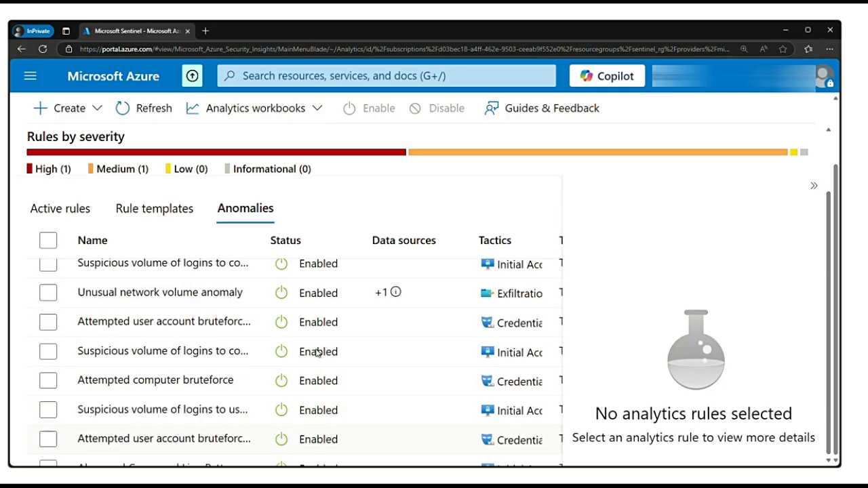
{"action": "scroll", "coordinate": [316, 356], "scroll_direction": "up", "scroll_amount": 2}
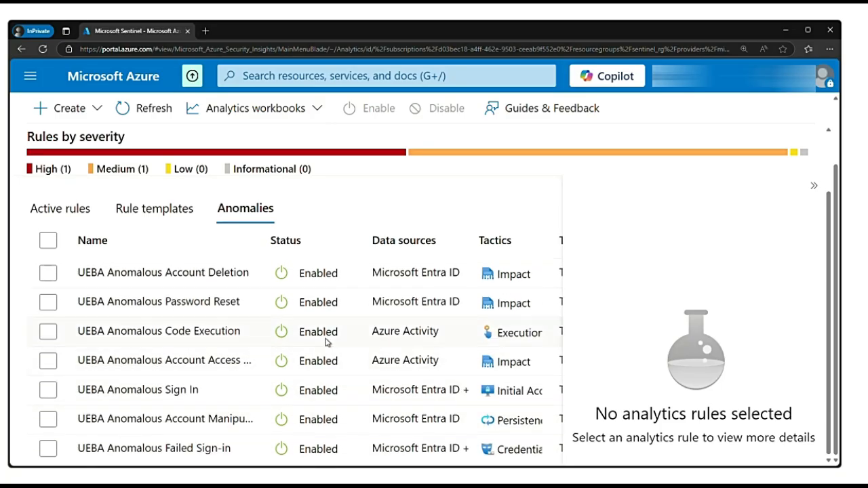
Step: Open the UEBA Anomalous Account Deletion anomaly rule for editing and look through its general and configuration settings
{"action": "left_click", "coordinate": [49, 274]}
{"action": "left_click", "coordinate": [48, 274]}
{"action": "right_click", "coordinate": [227, 278]}
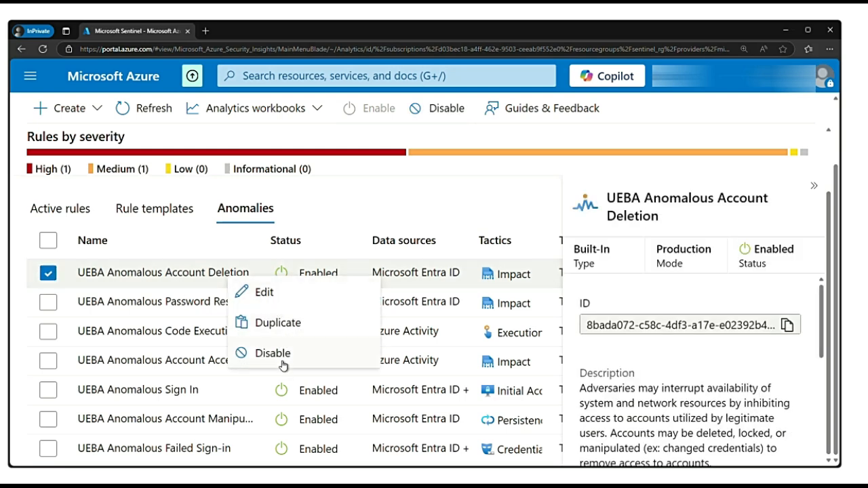
{"action": "left_click", "coordinate": [266, 294]}
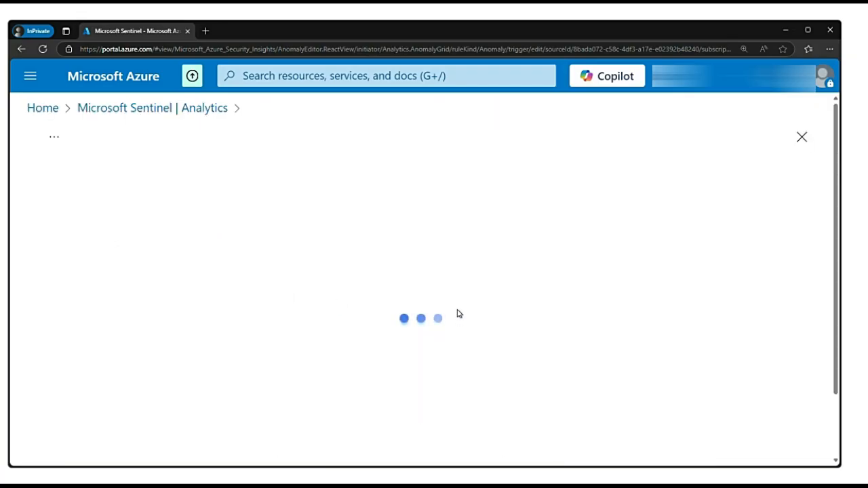
{"action": "scroll", "coordinate": [306, 312], "scroll_direction": "down", "scroll_amount": 3}
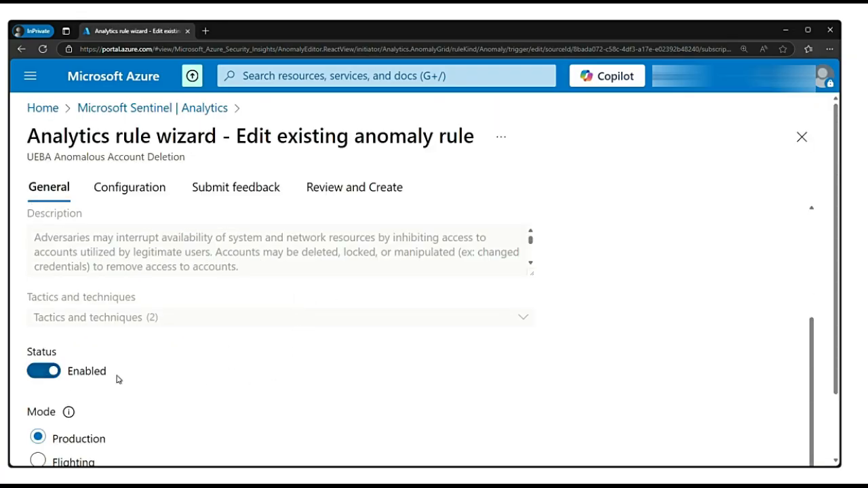
{"action": "left_click", "coordinate": [151, 199]}
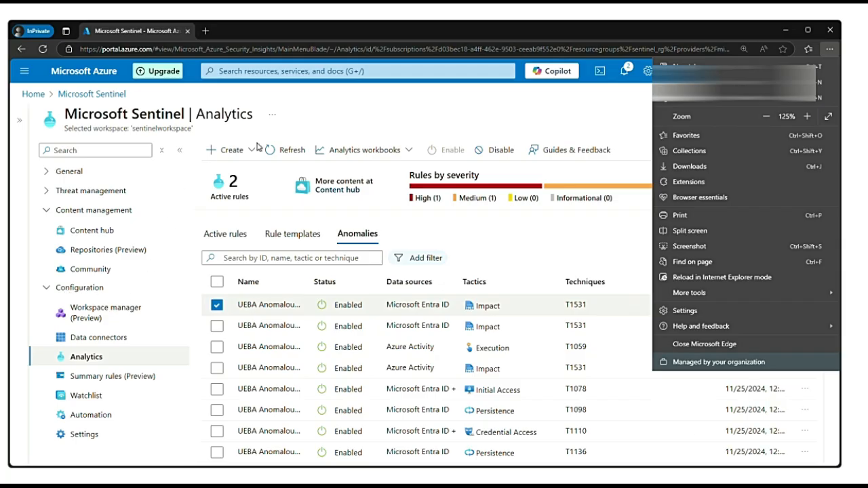
Step: Open the workspace logs and replace the AuditLogs query with a query on the Anomalies table
{"action": "key", "text": "Escape"}
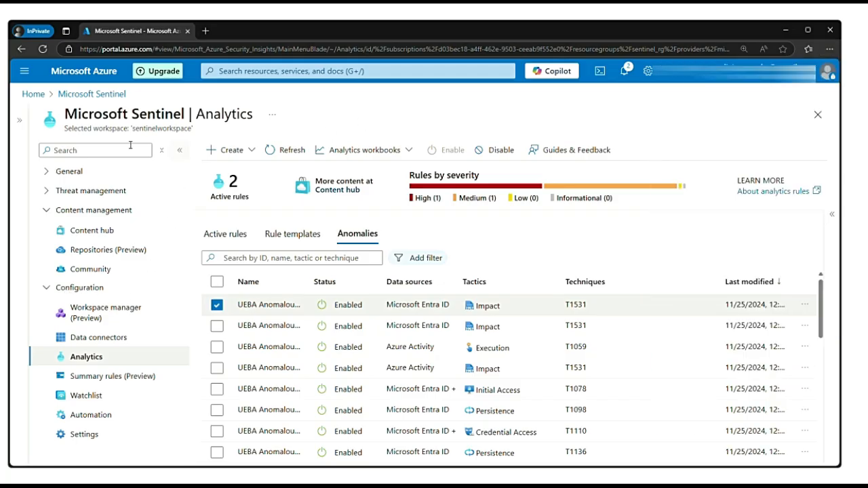
{"action": "left_click", "coordinate": [47, 171]}
{"action": "left_click", "coordinate": [108, 211]}
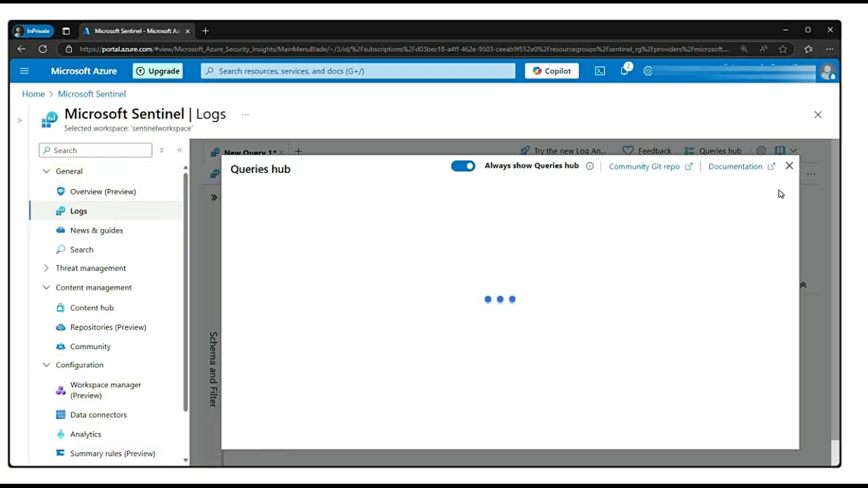
{"action": "left_click", "coordinate": [789, 165]}
{"action": "left_click_drag", "start_coordinate": [343, 247], "coordinate": [251, 191]}
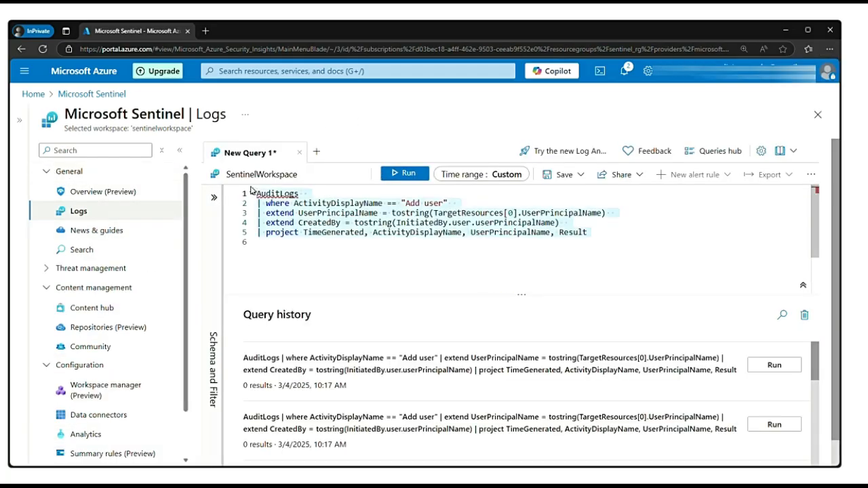
{"action": "key", "text": "Delete"}
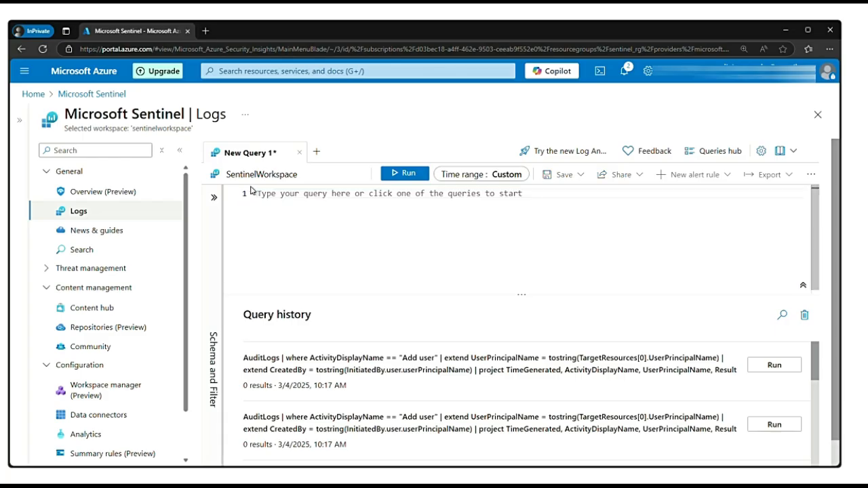
{"action": "type", "text": "Ano"}
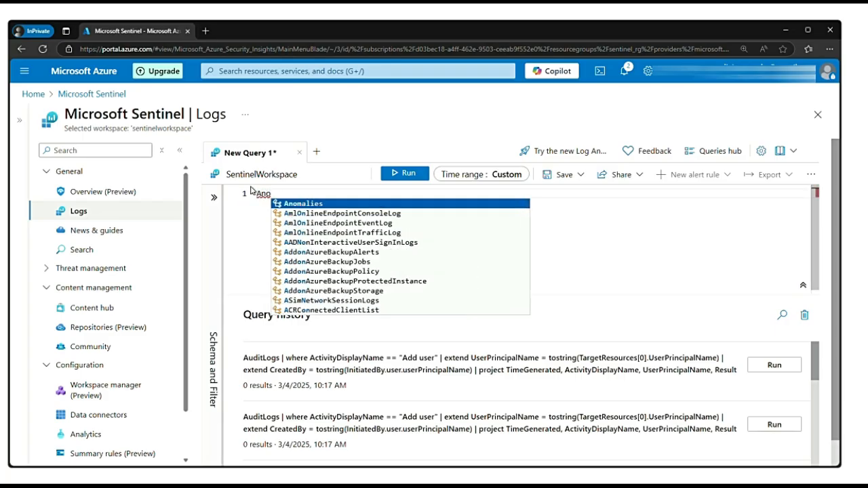
{"action": "left_click", "coordinate": [303, 203]}
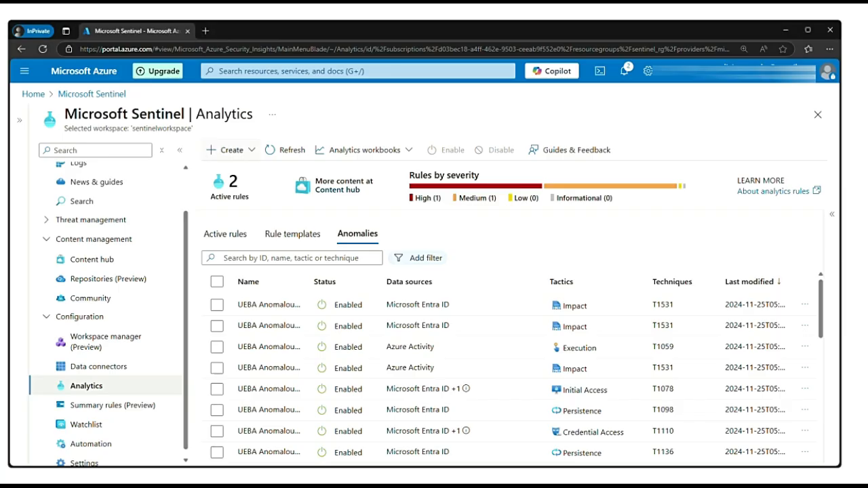
Step: Start a Microsoft incident creation rule in Analytics and enter Defender as its name and description
{"action": "left_click", "coordinate": [229, 150]}
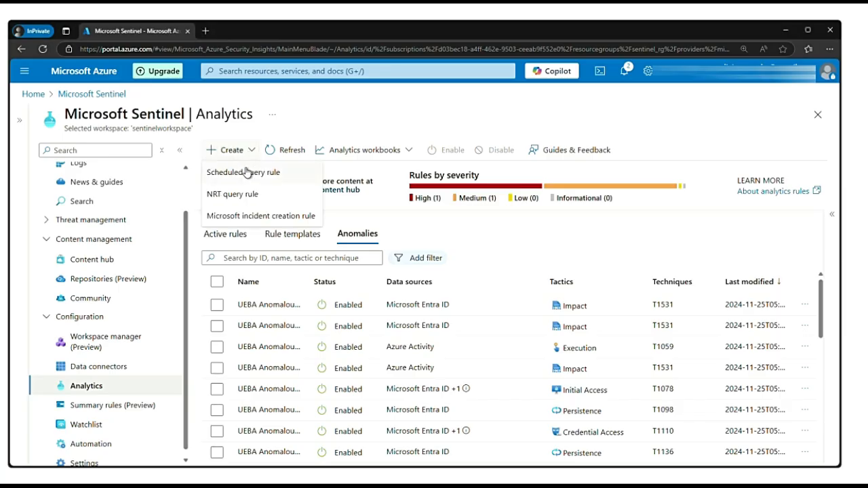
{"action": "left_click", "coordinate": [259, 221]}
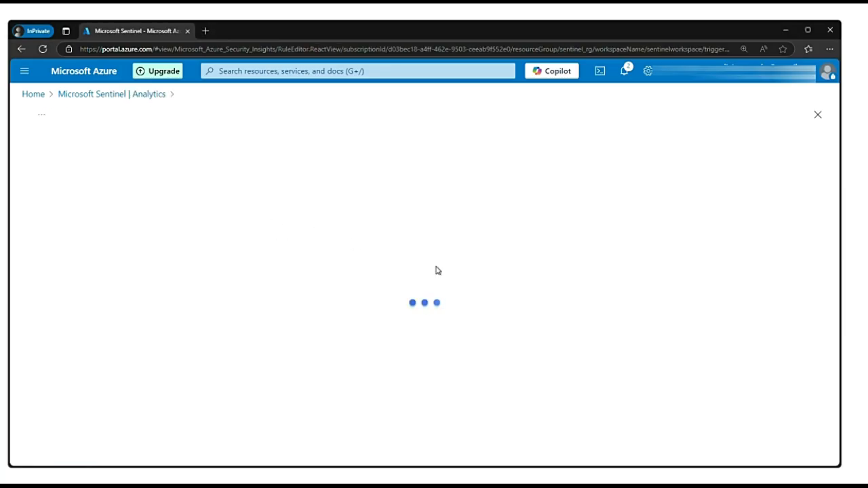
{"action": "left_click", "coordinate": [129, 252]}
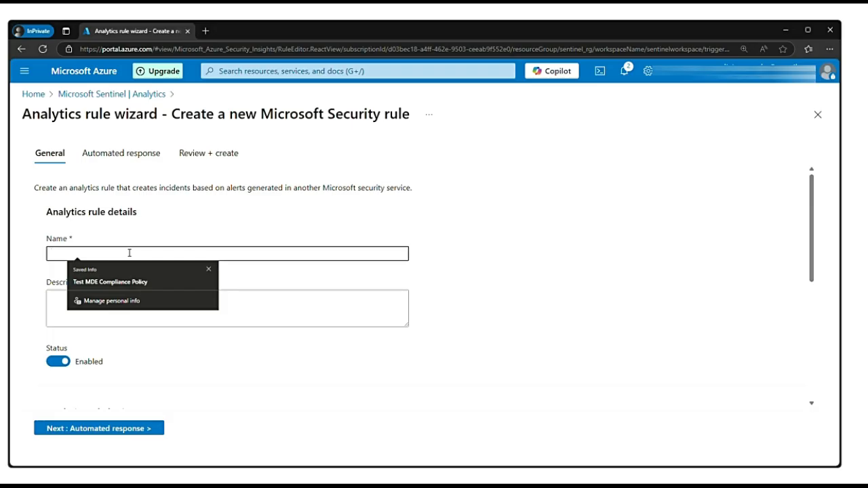
{"action": "key", "text": "Escape"}
{"action": "type", "text": "De"}
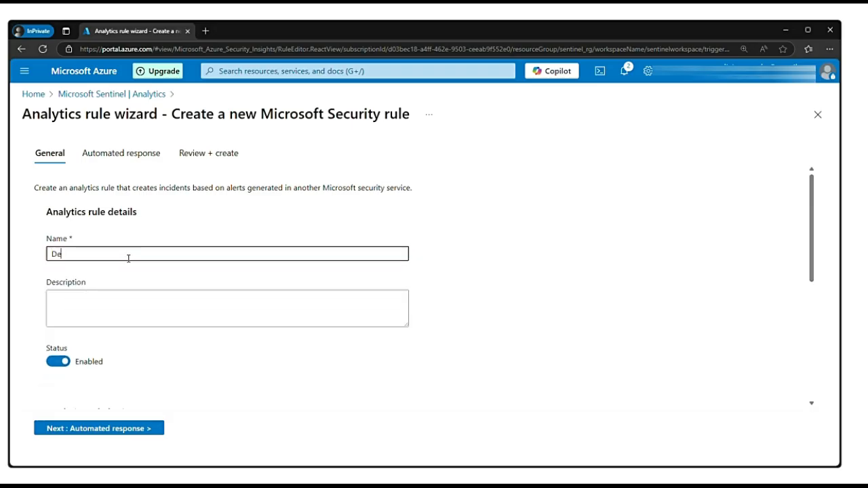
{"action": "type", "text": "fender"}
Step: Set the rule's Microsoft security service to Microsoft Defender for Cloud Apps
{"action": "scroll", "coordinate": [174, 267], "scroll_direction": "down", "scroll_amount": 2}
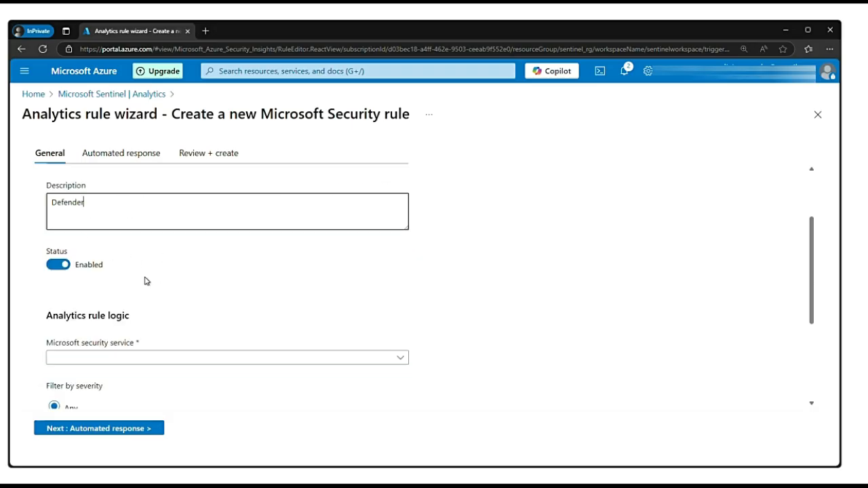
{"action": "scroll", "coordinate": [109, 295], "scroll_direction": "down", "scroll_amount": 3}
{"action": "scroll", "coordinate": [112, 292], "scroll_direction": "up", "scroll_amount": 1}
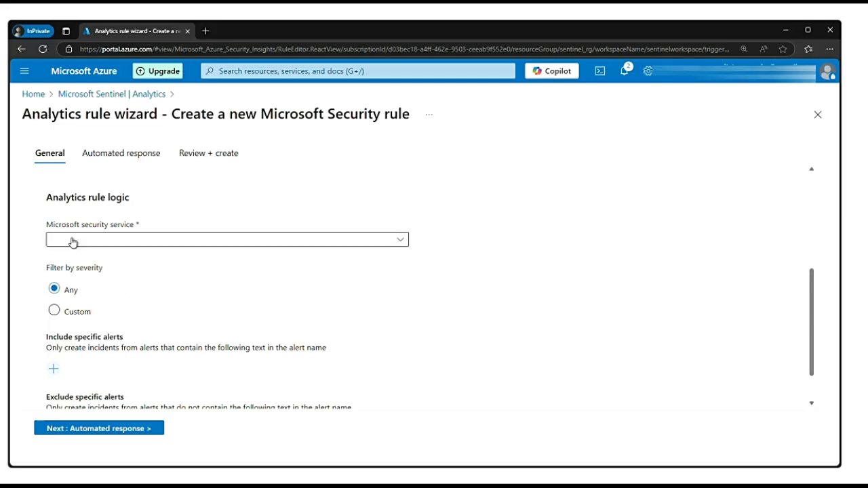
{"action": "left_click", "coordinate": [399, 247]}
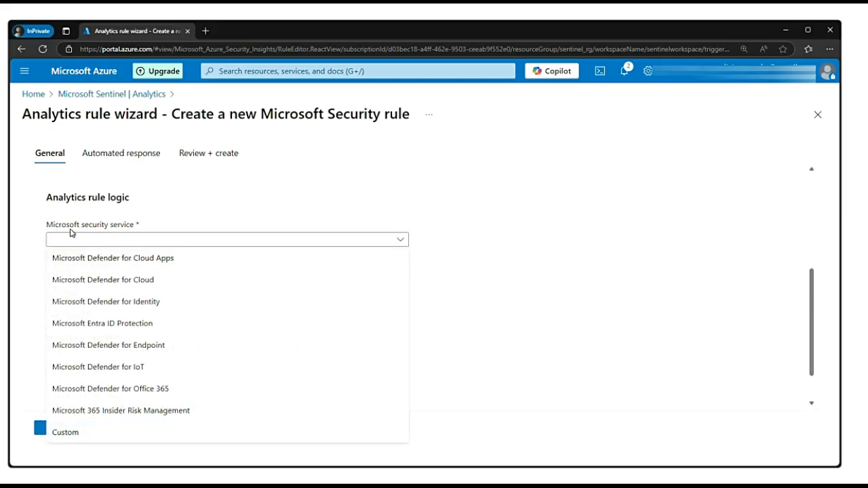
{"action": "left_click", "coordinate": [128, 264]}
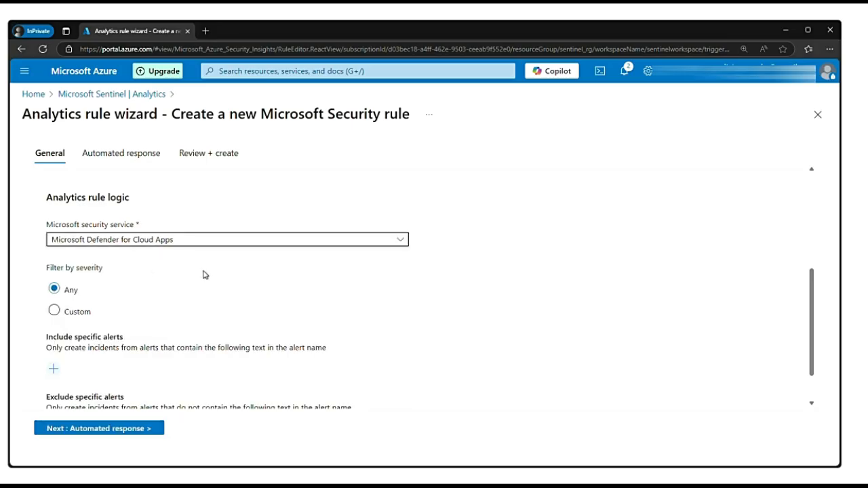
Step: Extend the rule name to Defender for Cloud Apps
{"action": "scroll", "coordinate": [208, 278], "scroll_direction": "up", "scroll_amount": 3}
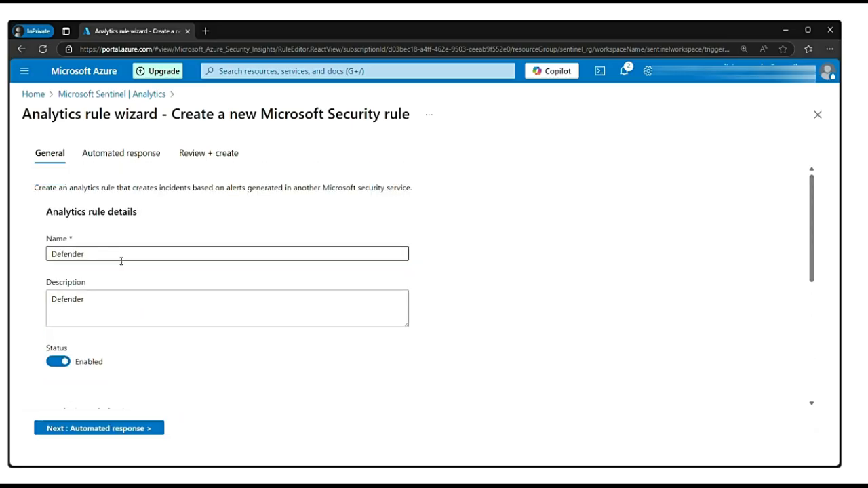
{"action": "scroll", "coordinate": [120, 258], "scroll_direction": "down", "scroll_amount": 2}
{"action": "scroll", "coordinate": [112, 251], "scroll_direction": "up", "scroll_amount": 2}
{"action": "left_click", "coordinate": [107, 254]}
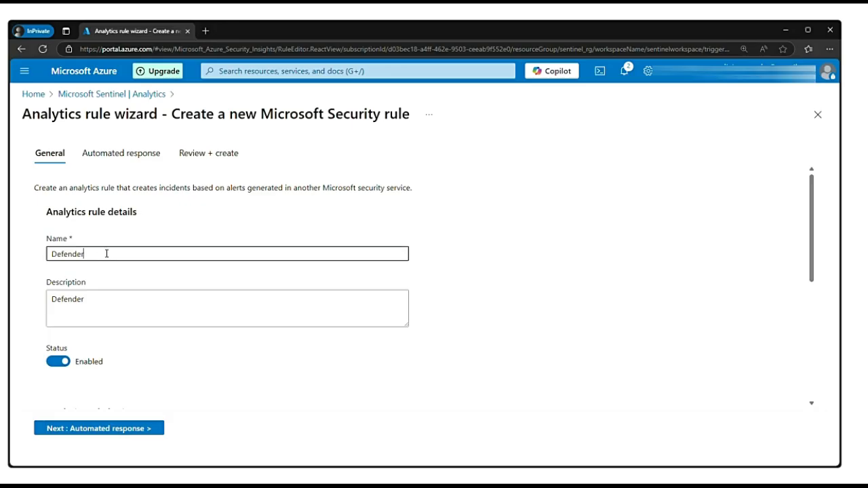
{"action": "type", "text": "for"}
Step: Keep the default severity, alert name and automated response settings, and save the incident creation rule from the final review
{"action": "scroll", "coordinate": [228, 339], "scroll_direction": "down", "scroll_amount": 3}
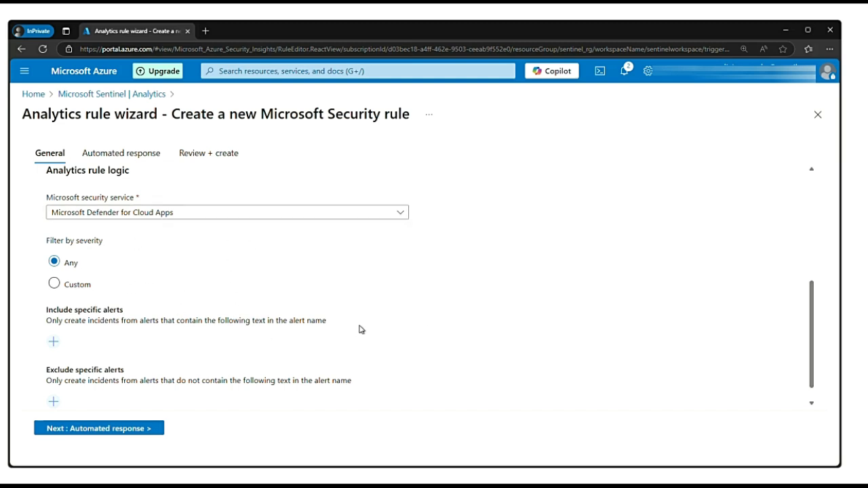
{"action": "scroll", "coordinate": [287, 319], "scroll_direction": "down", "scroll_amount": 1}
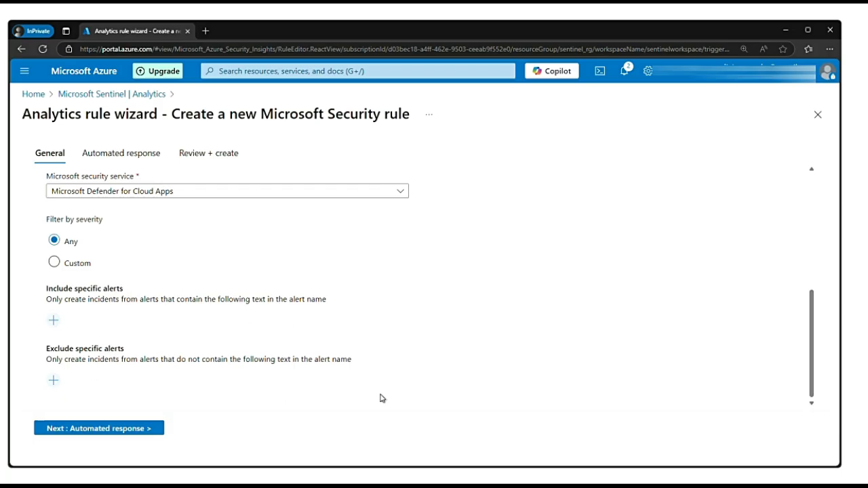
{"action": "left_click", "coordinate": [109, 431]}
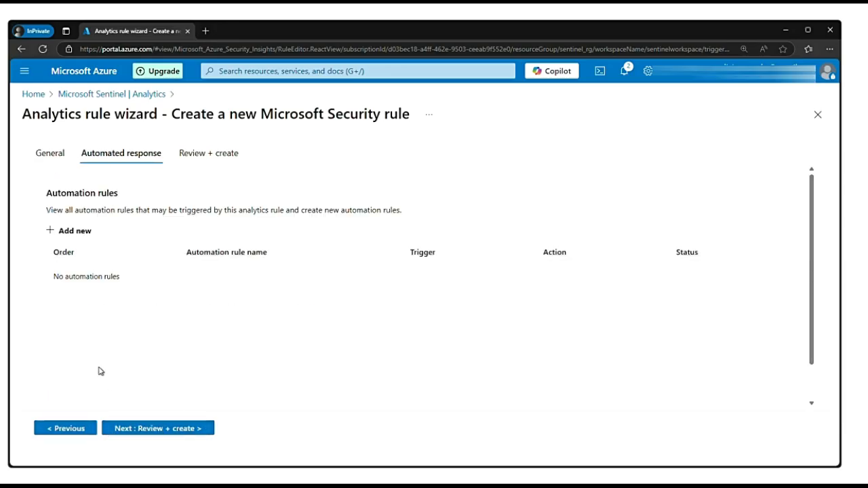
{"action": "left_click", "coordinate": [171, 429]}
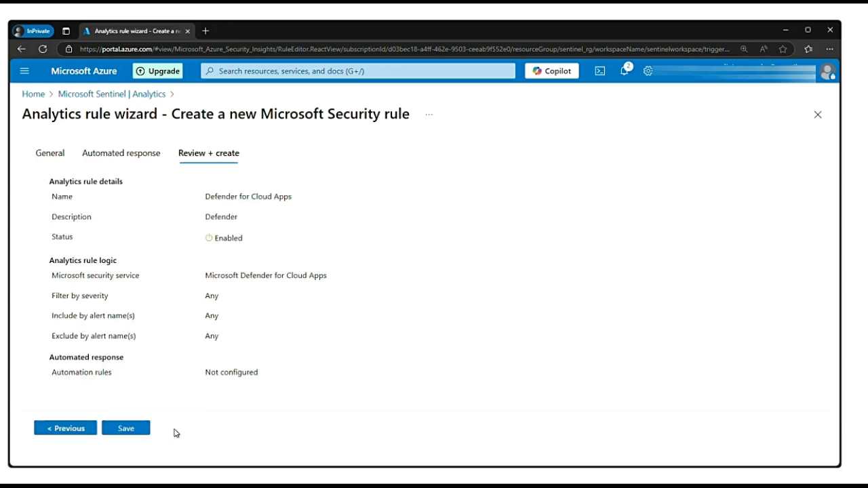
{"action": "left_click", "coordinate": [126, 430]}
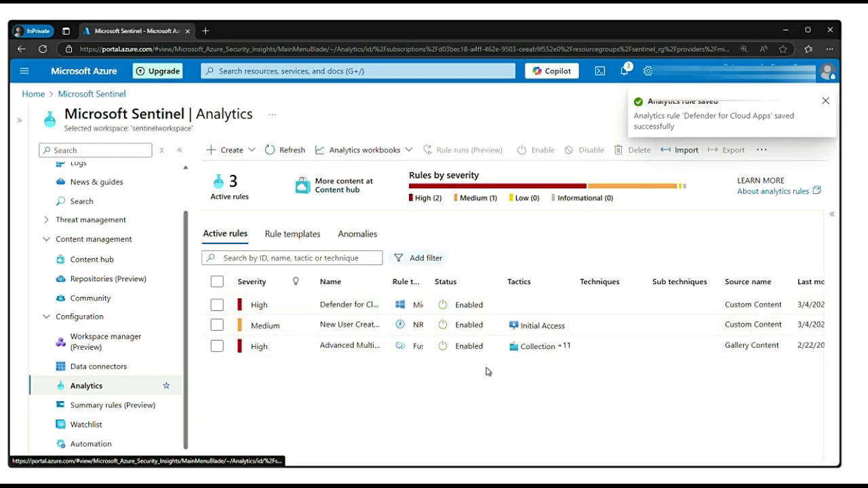
Step: Look through the details of the saved Defender for Cloud Apps rule among the active rules
{"action": "left_click", "coordinate": [337, 312]}
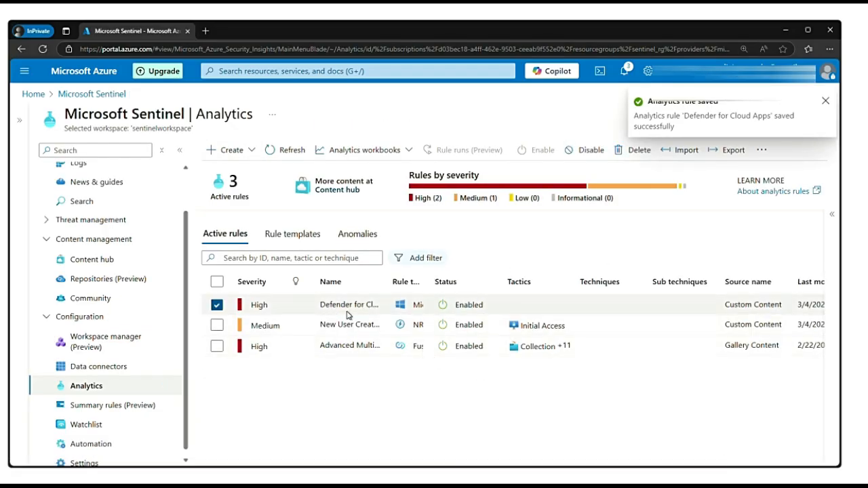
{"action": "left_click", "coordinate": [832, 215]}
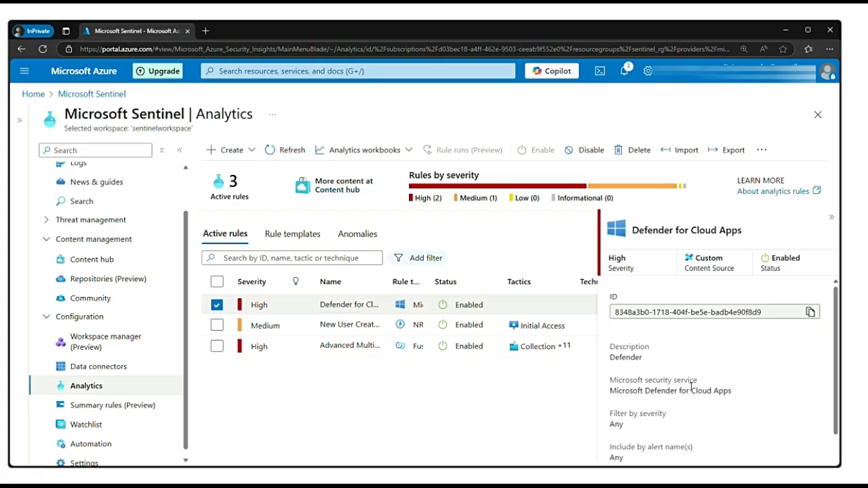
{"action": "scroll", "coordinate": [656, 385], "scroll_direction": "down", "scroll_amount": 1}
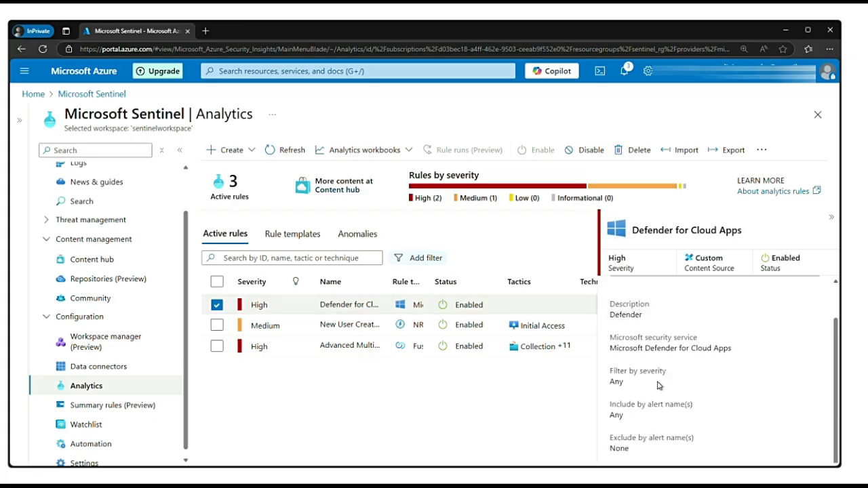
{"action": "scroll", "coordinate": [658, 385], "scroll_direction": "up", "scroll_amount": 1}
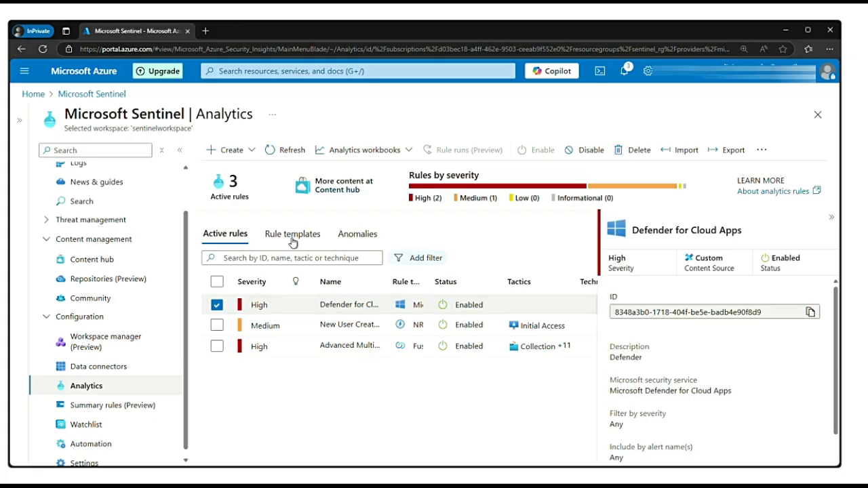
Step: Copy the ID of the UEBA Anomalous Account Deletion anomaly rule and open the workspace's log query editor
{"action": "left_click", "coordinate": [365, 240]}
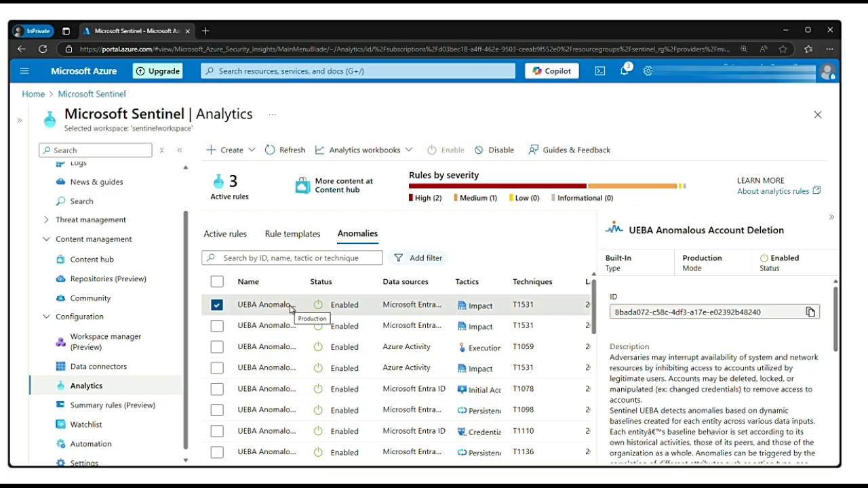
{"action": "left_click", "coordinate": [810, 315]}
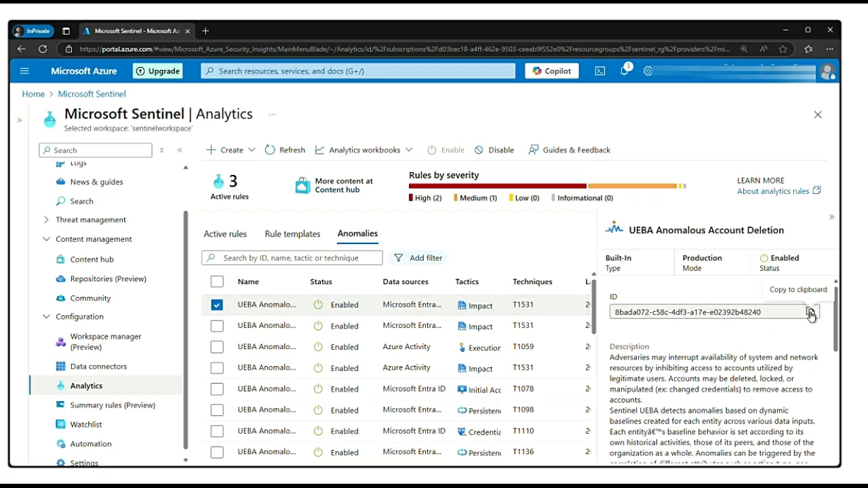
{"action": "scroll", "coordinate": [91, 212], "scroll_direction": "up", "scroll_amount": 1}
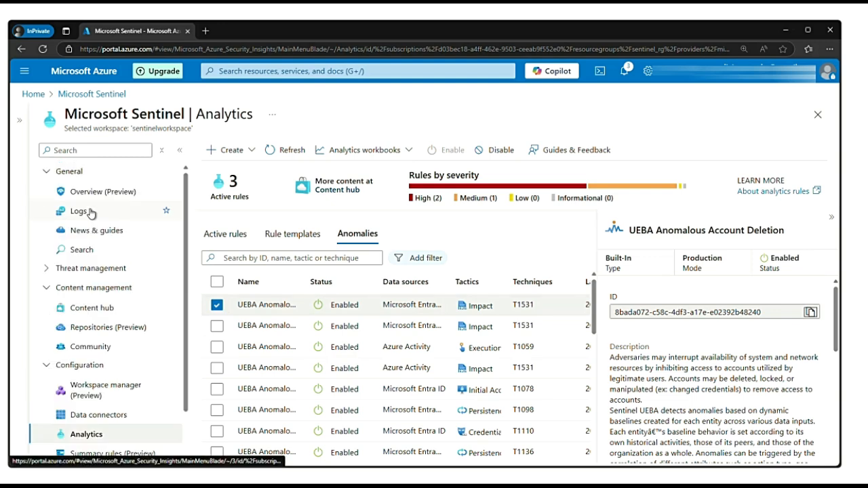
{"action": "left_click", "coordinate": [91, 212]}
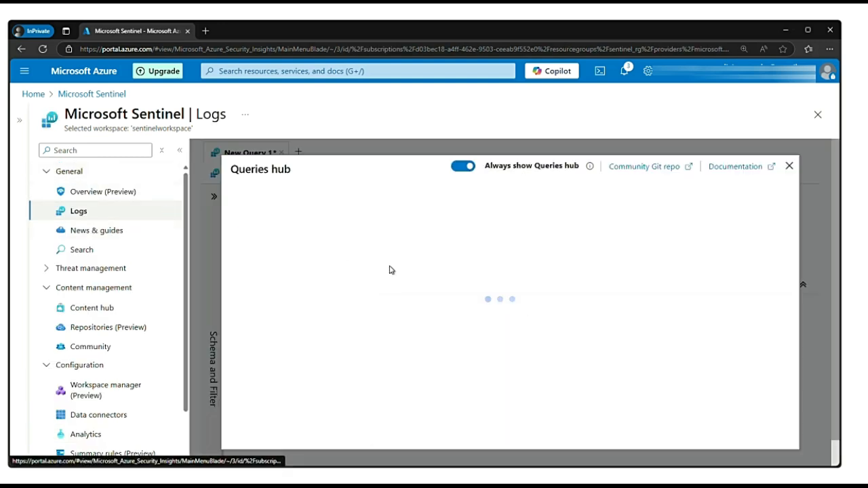
{"action": "left_click", "coordinate": [789, 166]}
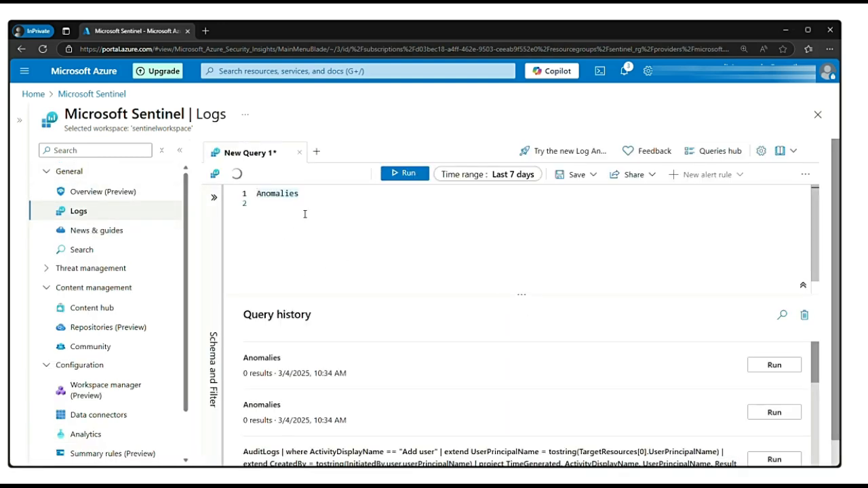
Step: Filter the Anomalies query to rows where RuleId contains "8bada072-c58c-4df3-a17e-e02392b48240", and run it
{"action": "left_click", "coordinate": [308, 192]}
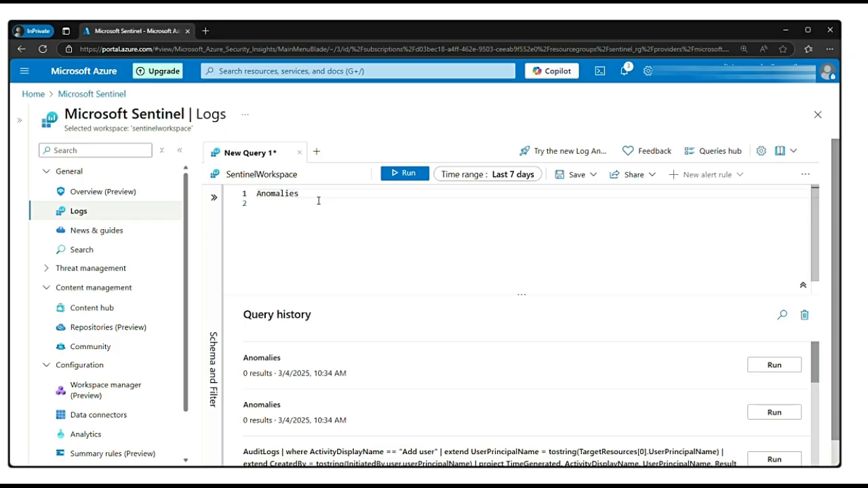
{"action": "key", "text": "Return"}
{"action": "type", "text": "| where"}
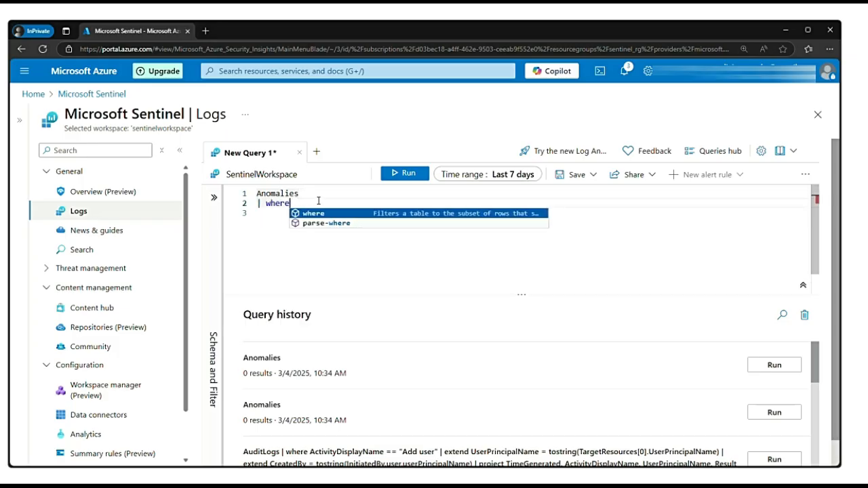
{"action": "type", "text": " R"}
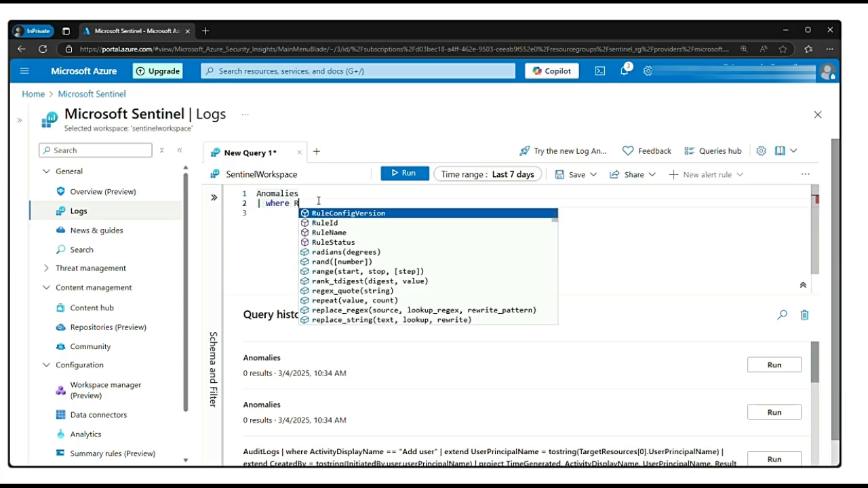
{"action": "key", "text": "Down"}
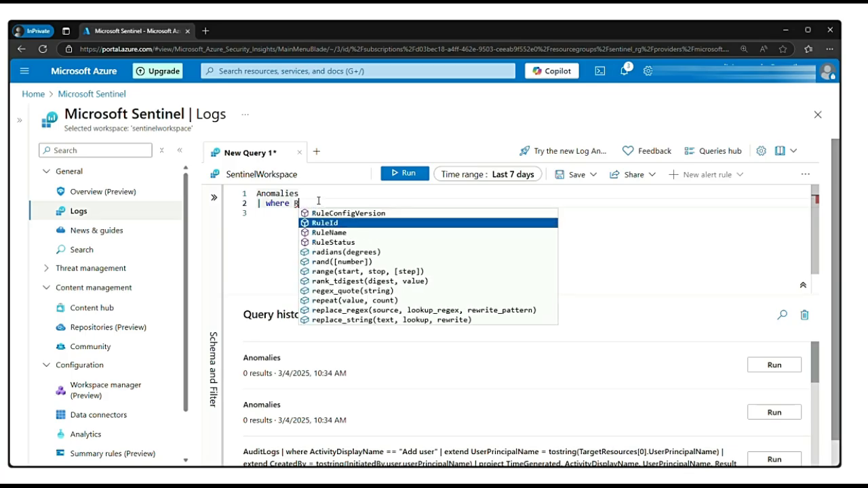
{"action": "key", "text": "Tab"}
{"action": "key", "text": "Tab"}
{"action": "type", "text": "\""}
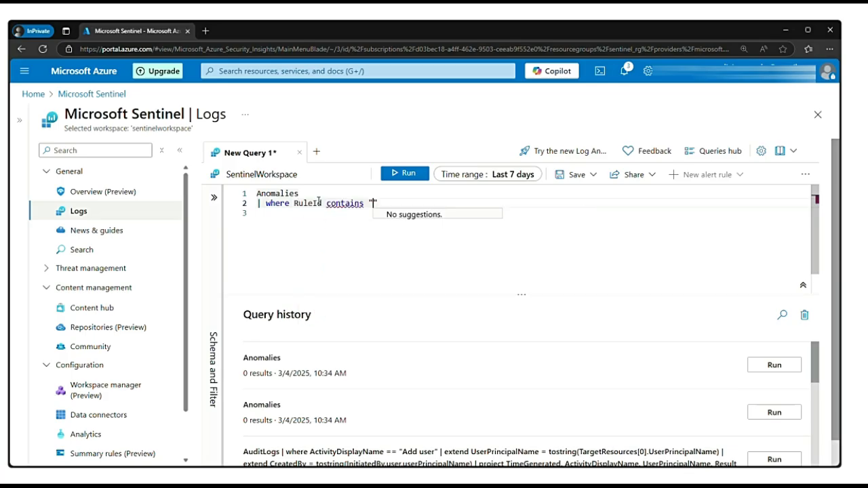
{"action": "type", "text": "8bada072-c58c-4df3-a17e-e02392b48240"}
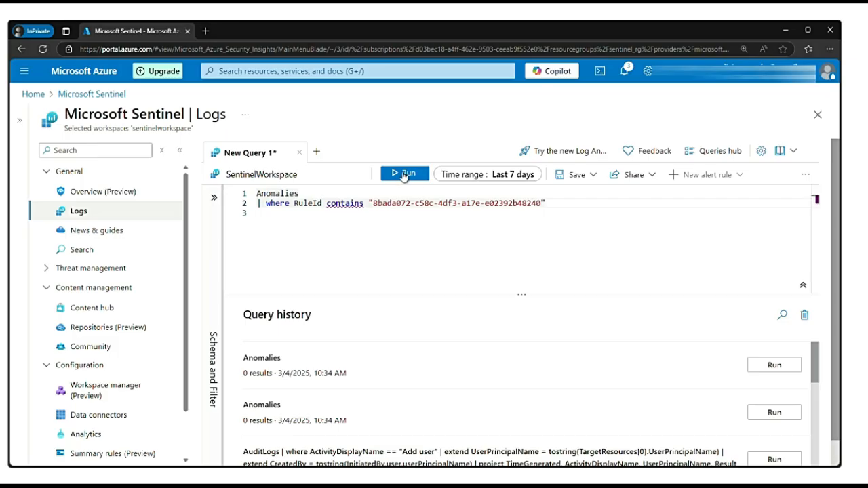
{"action": "left_click", "coordinate": [405, 174]}
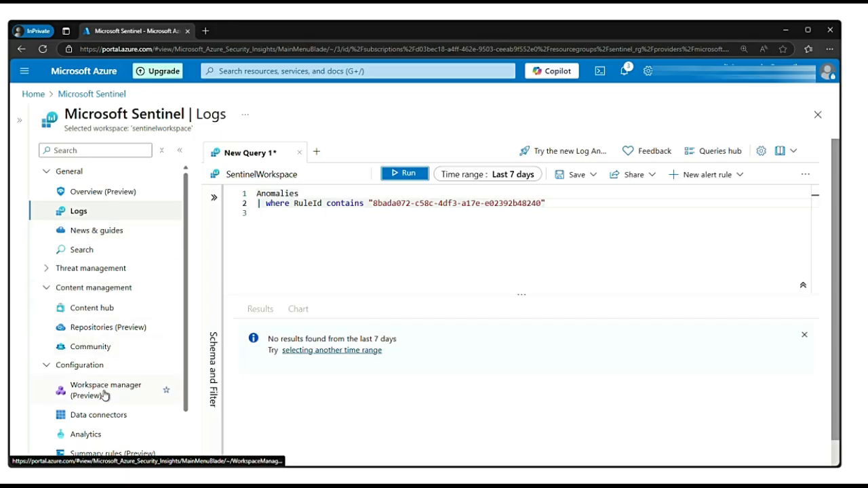
Step: Return to the analytics rules, discarding the unsaved query edits, and show the rule templates
{"action": "scroll", "coordinate": [106, 392], "scroll_direction": "down", "scroll_amount": 1}
{"action": "left_click", "coordinate": [99, 381]}
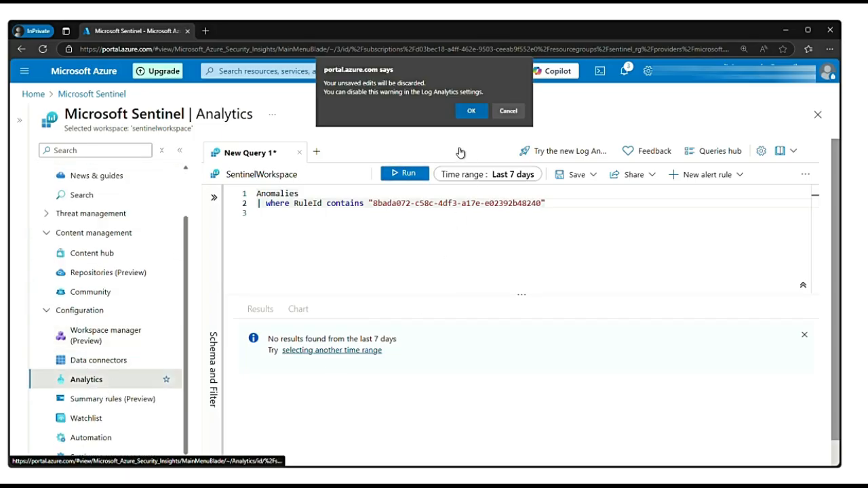
{"action": "left_click", "coordinate": [470, 113]}
{"action": "left_click", "coordinate": [305, 242]}
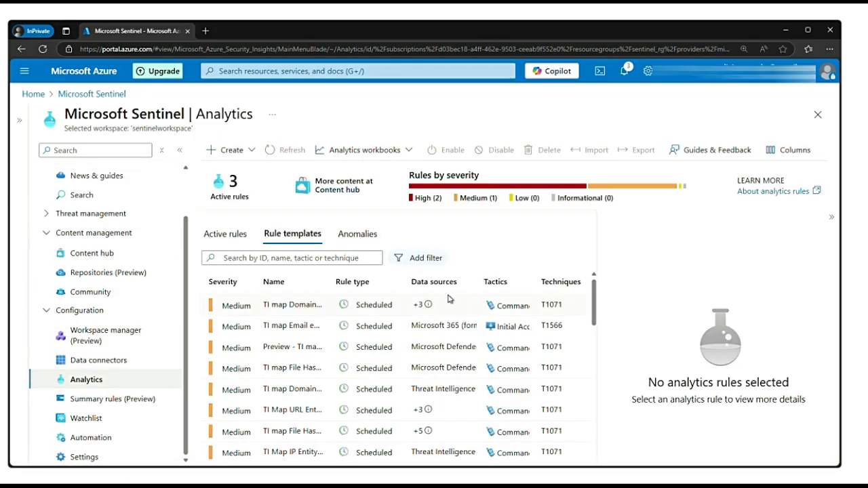
Step: Filter the rule templates by rule type to Fusion, ML Behavior Analytics and Threat Intelligence
{"action": "left_click", "coordinate": [424, 258]}
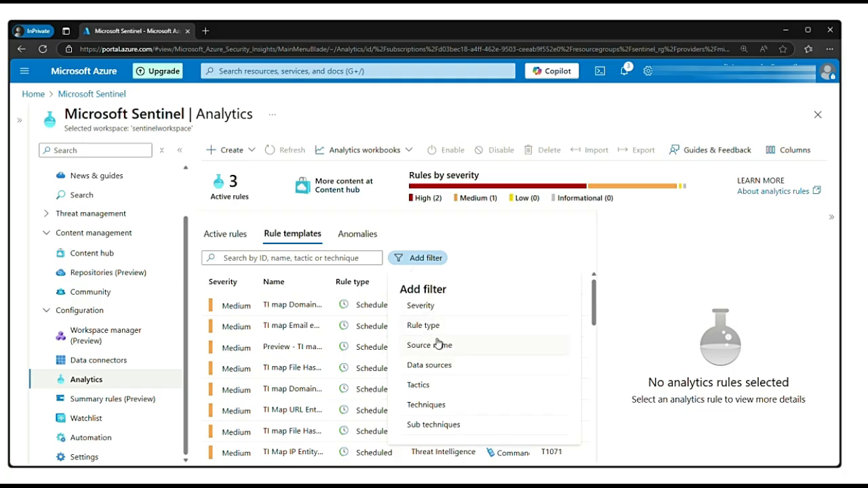
{"action": "left_click", "coordinate": [441, 326]}
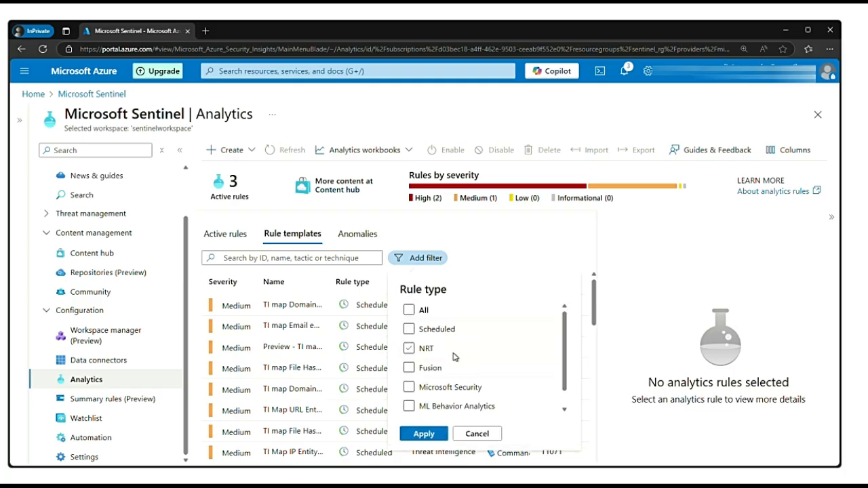
{"action": "left_click", "coordinate": [411, 369]}
{"action": "scroll", "coordinate": [434, 398], "scroll_direction": "down", "scroll_amount": 1}
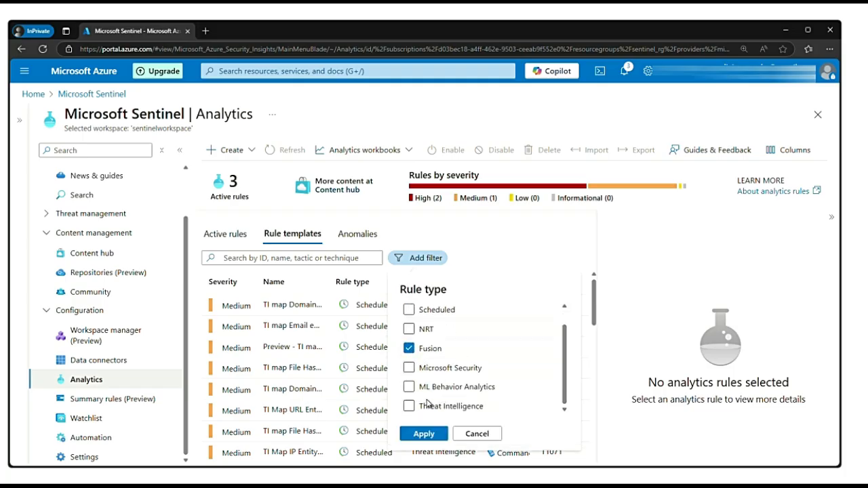
{"action": "left_click", "coordinate": [409, 387]}
{"action": "left_click", "coordinate": [409, 406]}
{"action": "left_click", "coordinate": [423, 433]}
Step: Review the general and automated response settings for a rule from the Anomalous RDP Login Detections template, and leave without creating it
{"action": "right_click", "coordinate": [404, 328]}
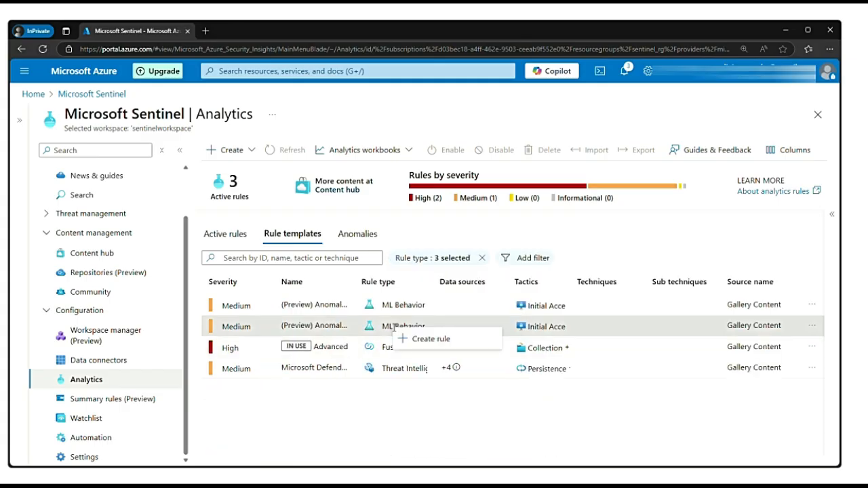
{"action": "right_click", "coordinate": [402, 306]}
{"action": "left_click", "coordinate": [433, 320]}
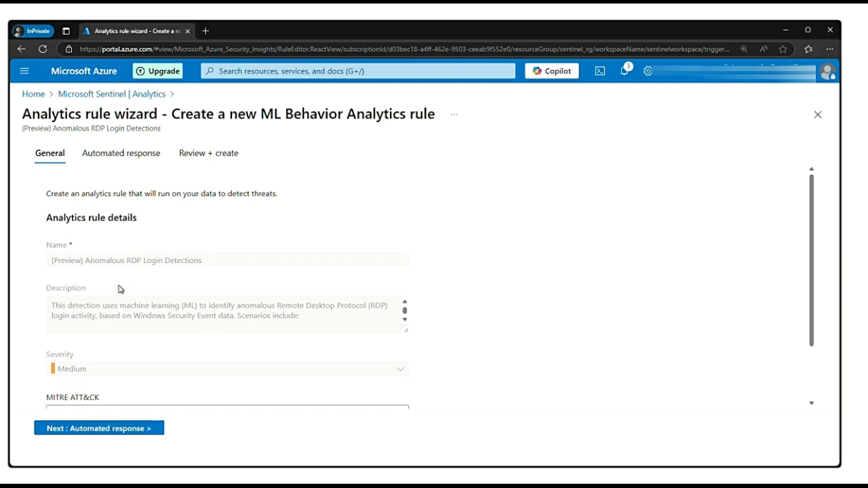
{"action": "left_click_drag", "start_coordinate": [263, 114], "coordinate": [355, 120]}
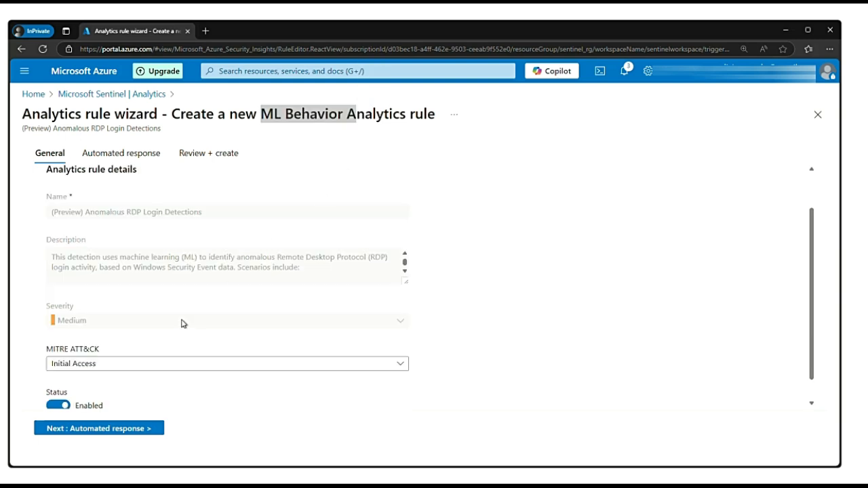
{"action": "scroll", "coordinate": [118, 373], "scroll_direction": "down", "scroll_amount": 1}
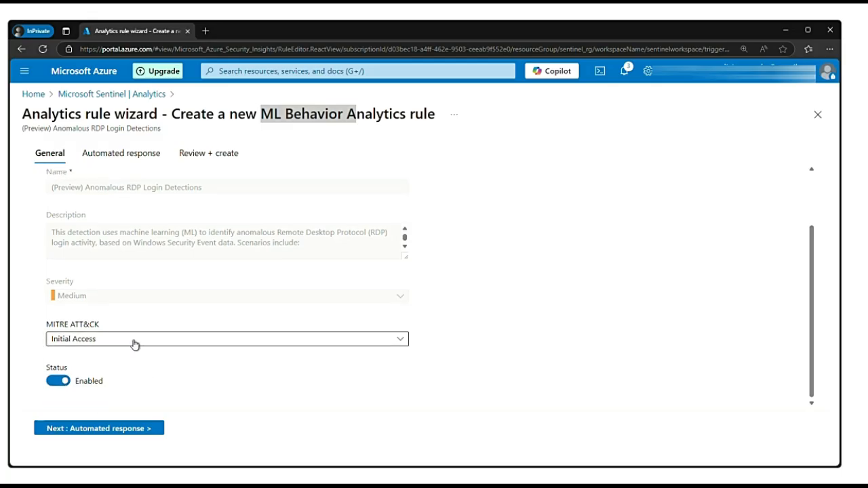
{"action": "left_click", "coordinate": [58, 382]}
{"action": "left_click", "coordinate": [58, 382]}
{"action": "left_click", "coordinate": [112, 431]}
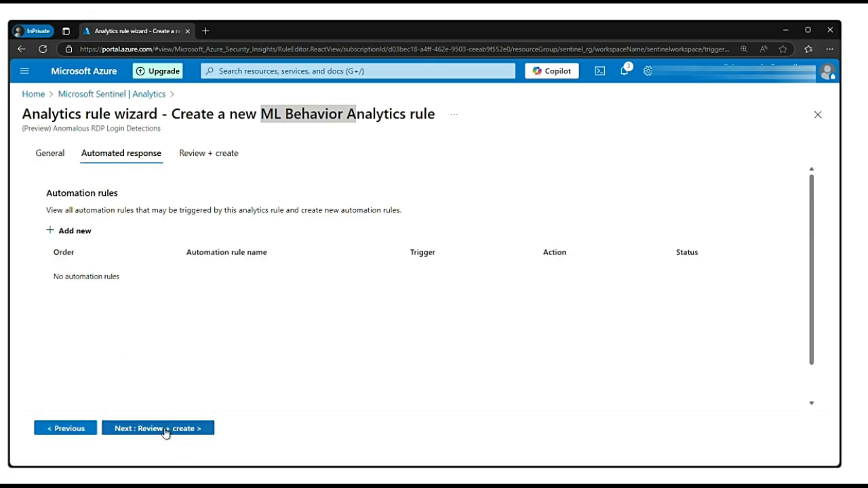
{"action": "left_click", "coordinate": [136, 95]}
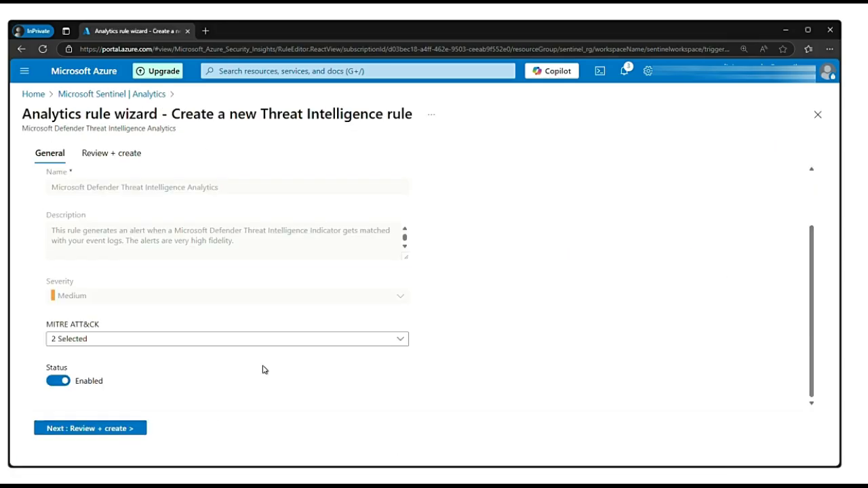
Step: Examine the general settings and MITRE ATT&CK tactics of the Microsoft Defender Threat Intelligence Analytics rule, and leave without creating it
{"action": "scroll", "coordinate": [264, 369], "scroll_direction": "up", "scroll_amount": 2}
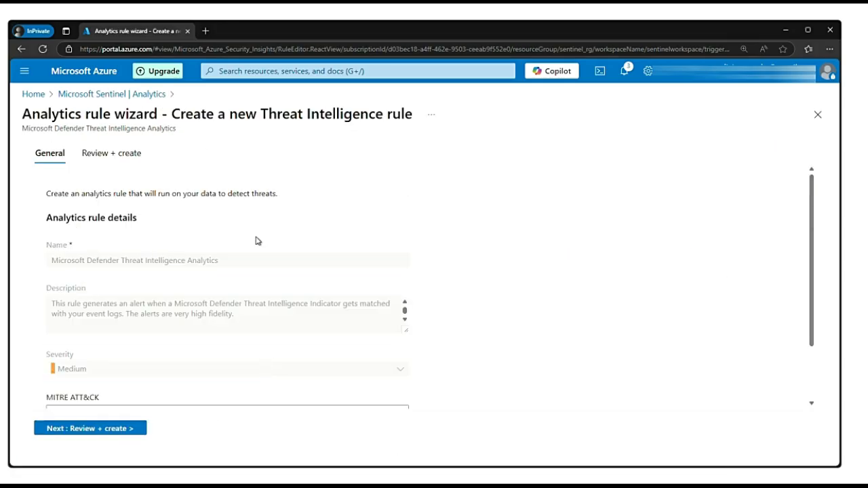
{"action": "left_click_drag", "start_coordinate": [256, 113], "coordinate": [416, 124]}
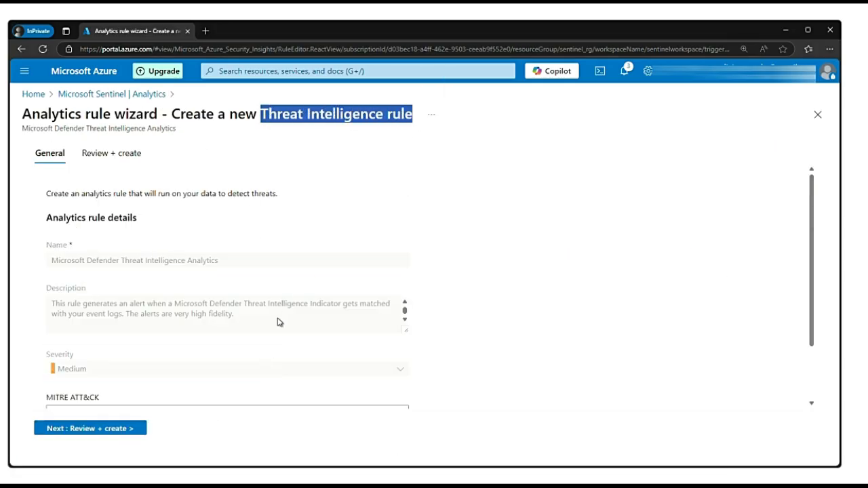
{"action": "scroll", "coordinate": [270, 335], "scroll_direction": "down", "scroll_amount": 2}
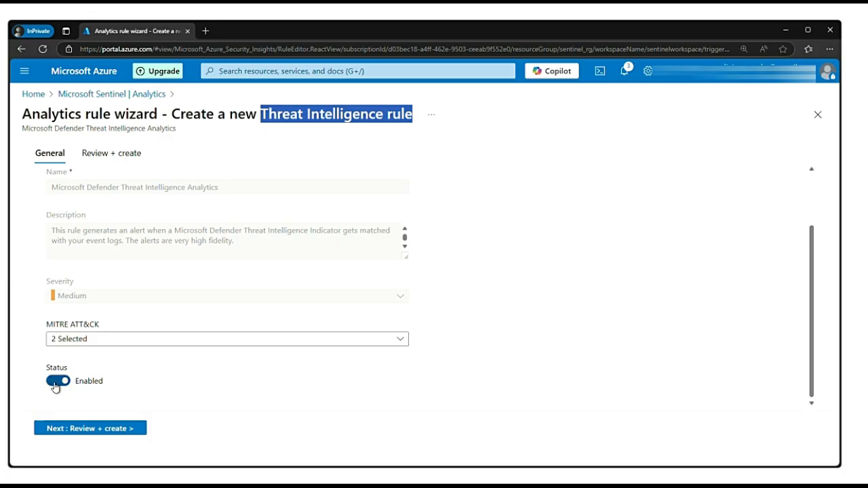
{"action": "left_click", "coordinate": [166, 345]}
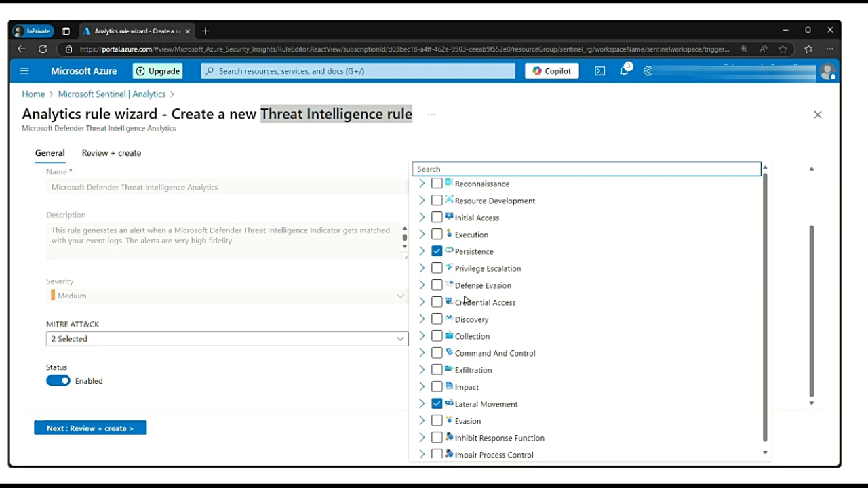
{"action": "left_click", "coordinate": [116, 93]}
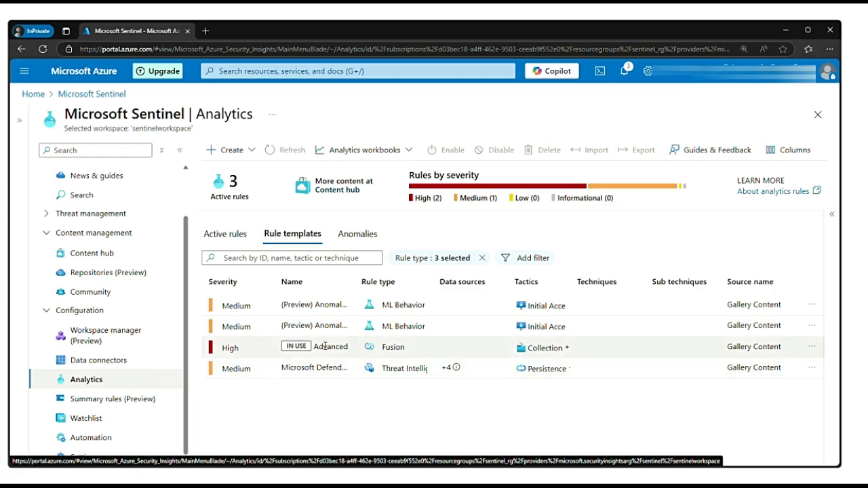
Step: Show the active rules, widen the Rule type column to fit its contents, and select the Fusion rule
{"action": "left_click", "coordinate": [226, 234]}
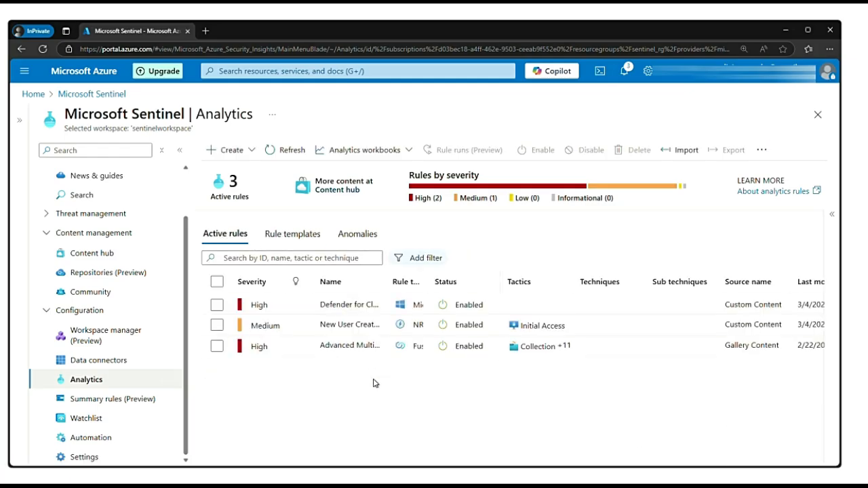
{"action": "double_click", "coordinate": [430, 283]}
{"action": "left_click", "coordinate": [363, 352]}
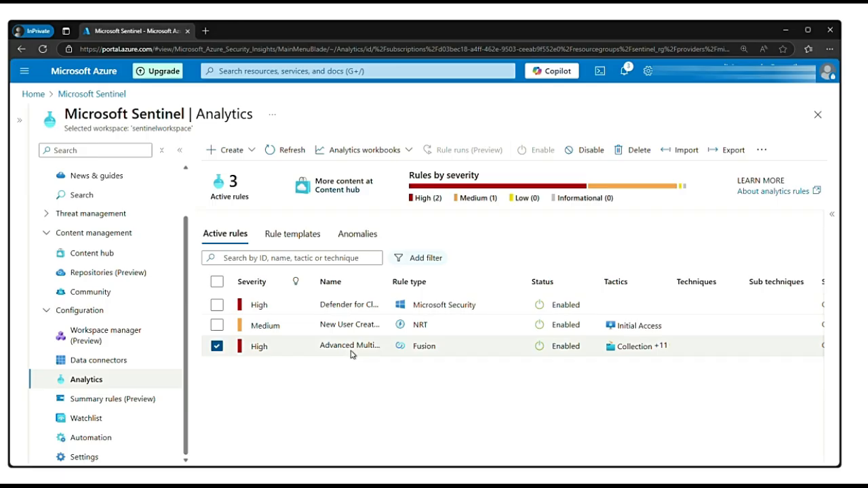